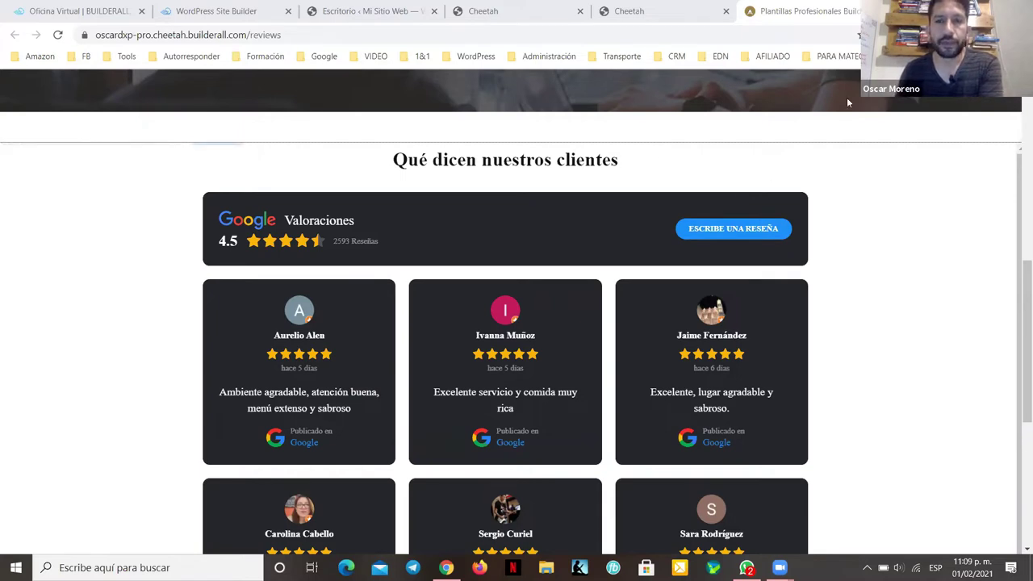
Step: Test the write-a-review link, close the Google page, and return to the WordPress dashboard
click(745, 228)
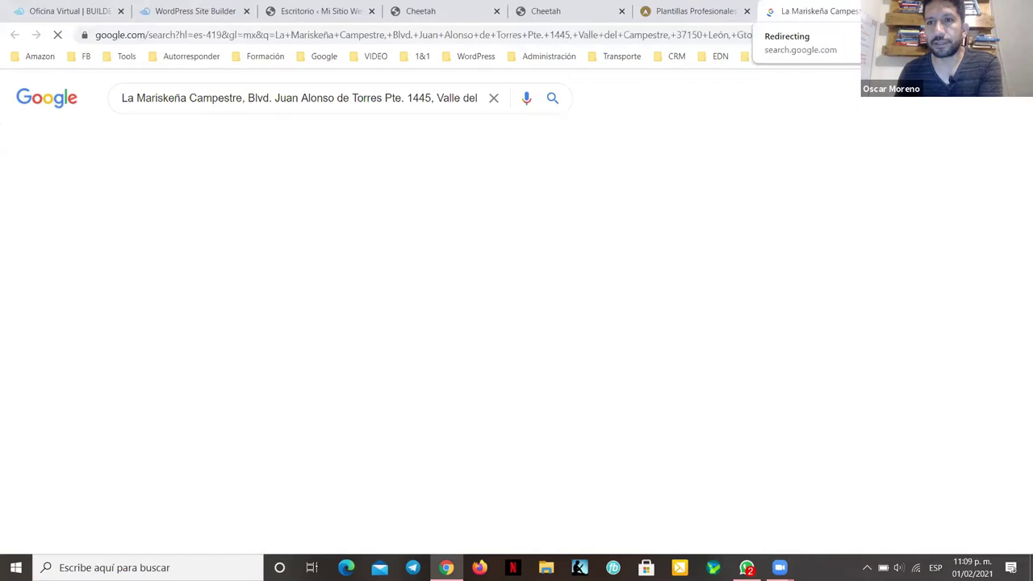
key(ctrl+w)
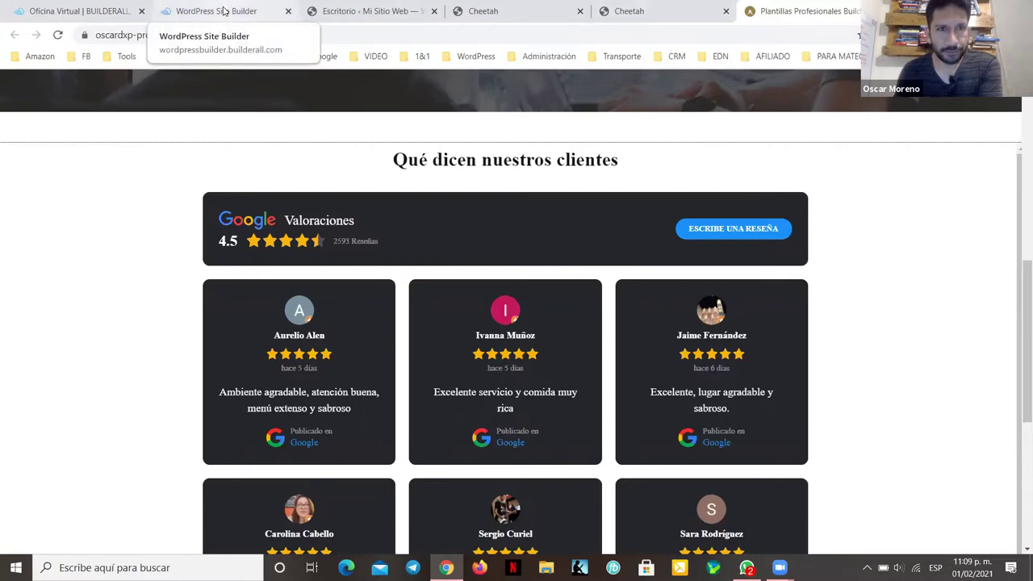
click(223, 11)
click(355, 10)
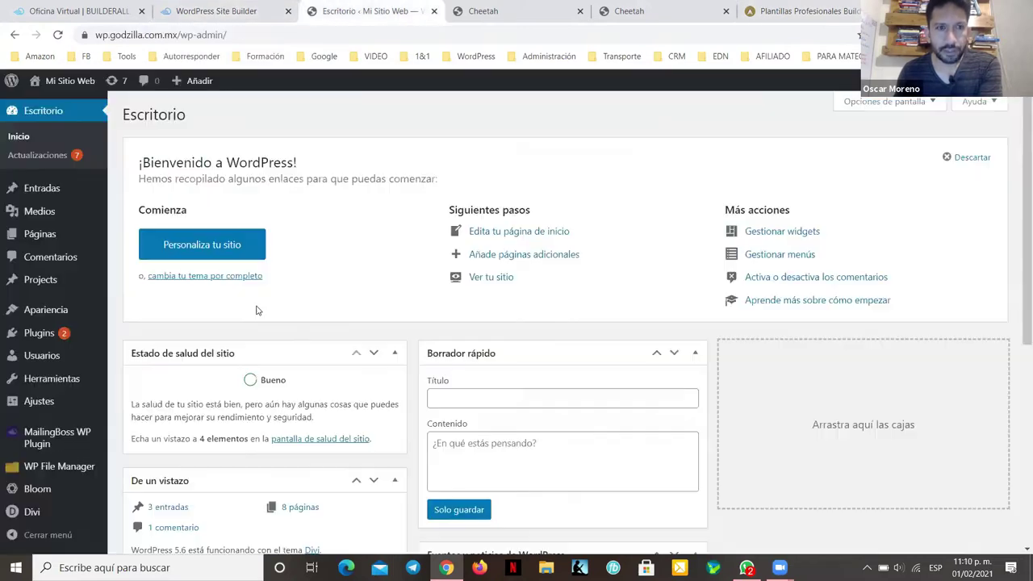
Step: Visit Divi Theme Options, then the Apariencia > Temas list with Divi active
scroll(149, 450, down, 1)
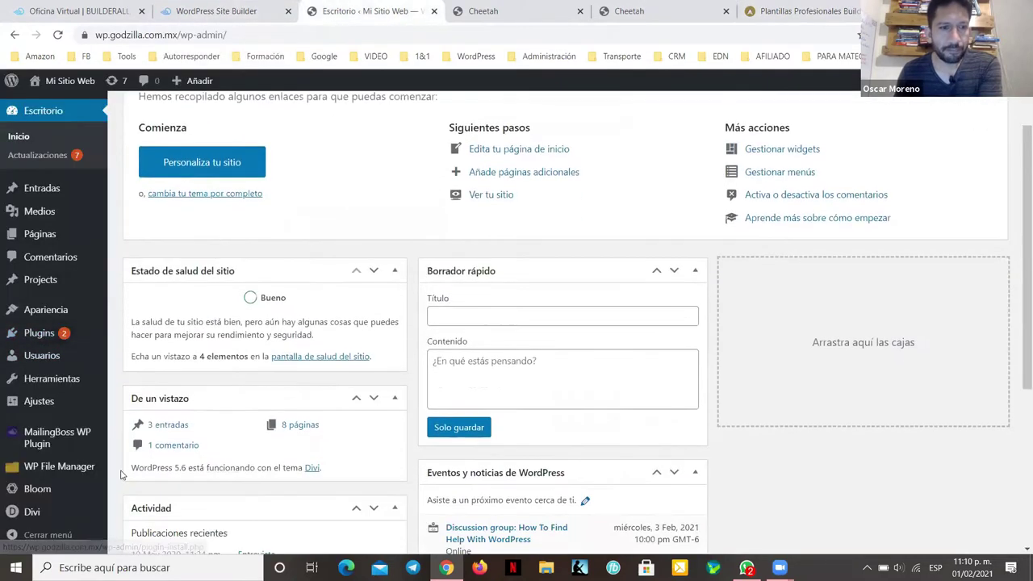
scroll(149, 450, down, 1)
mouse_move(31, 512)
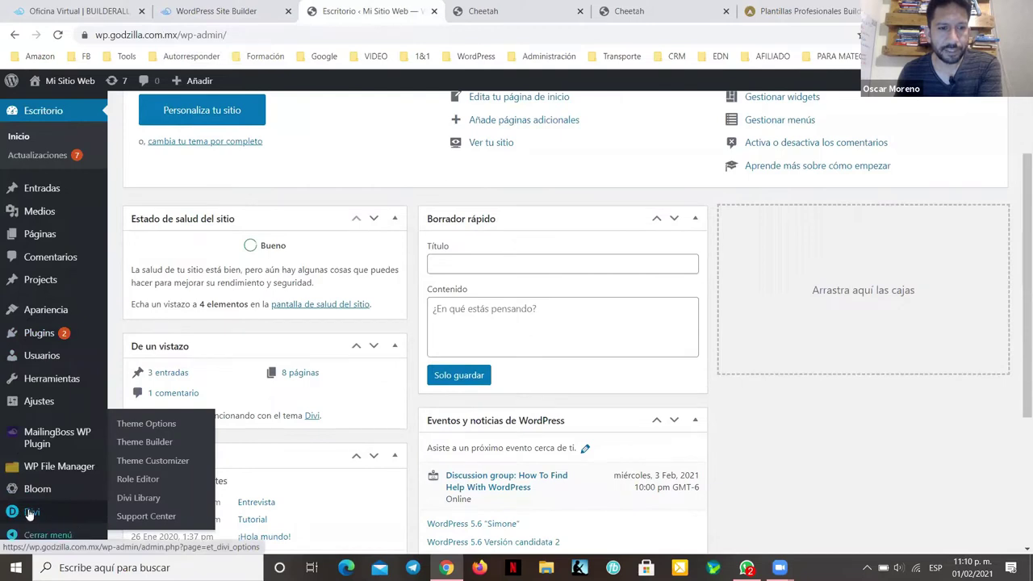
click(150, 424)
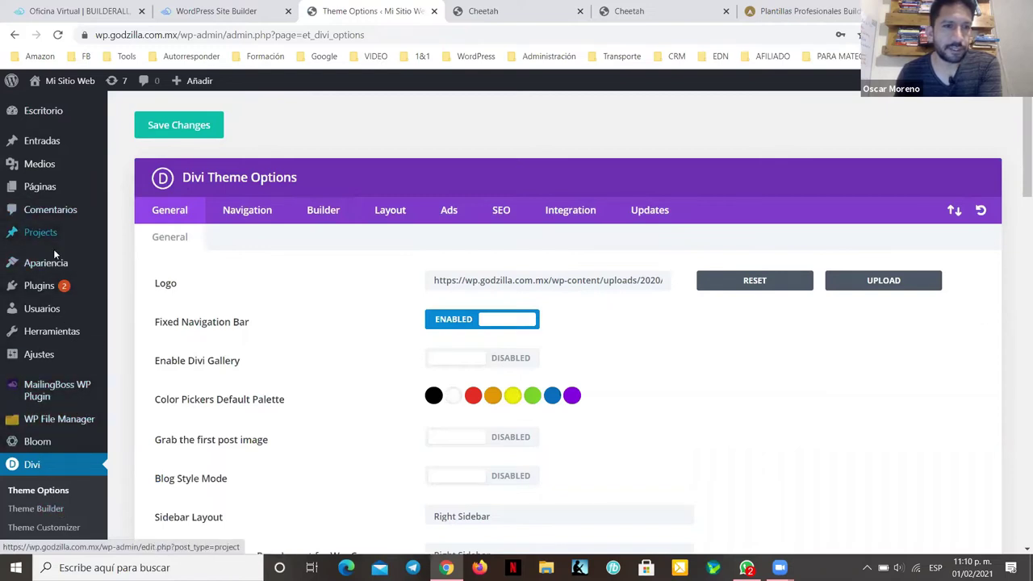
mouse_move(54, 263)
click(138, 270)
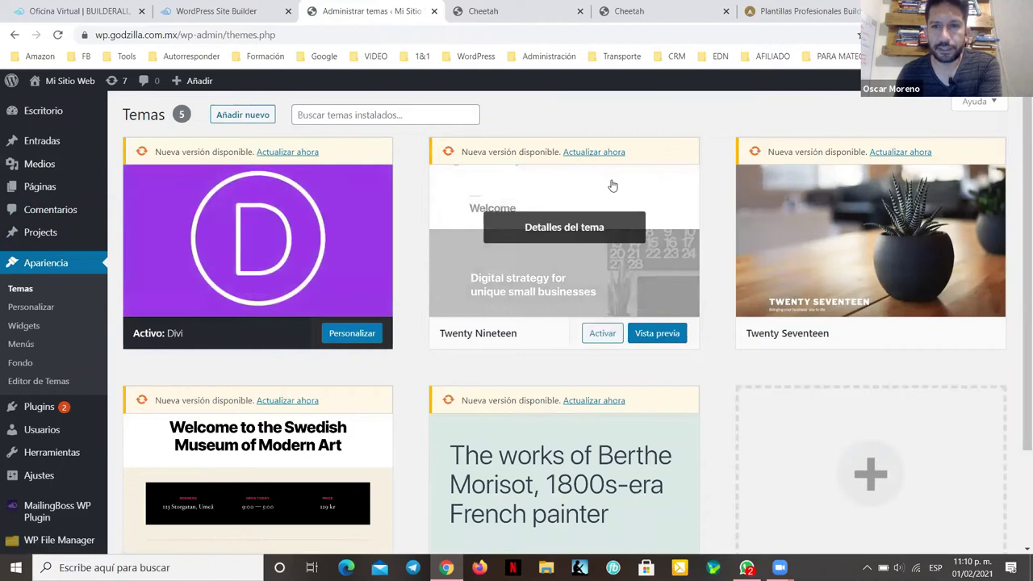
scroll(810, 353, down, 1)
scroll(809, 353, up, 1)
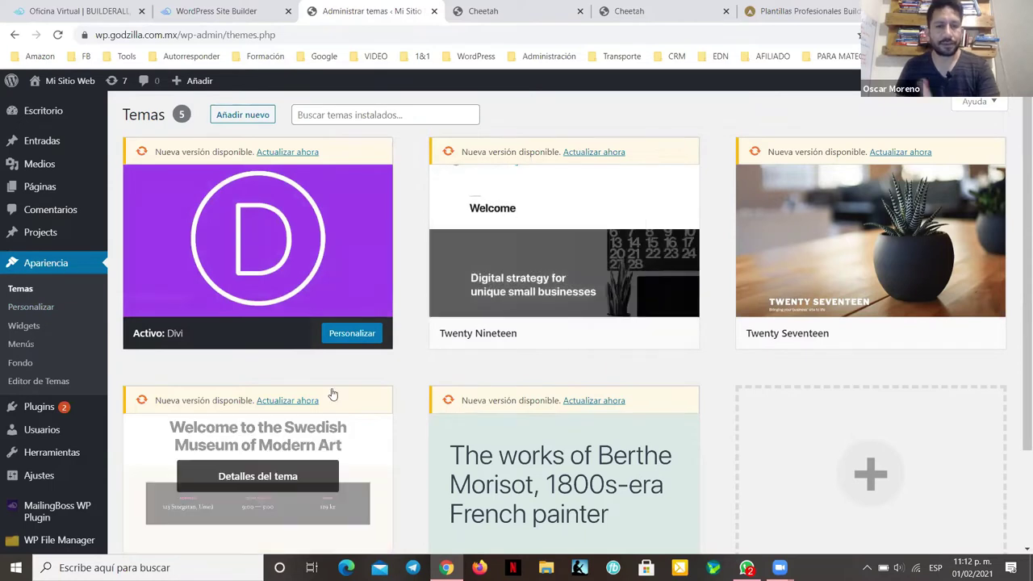
mouse_move(32, 408)
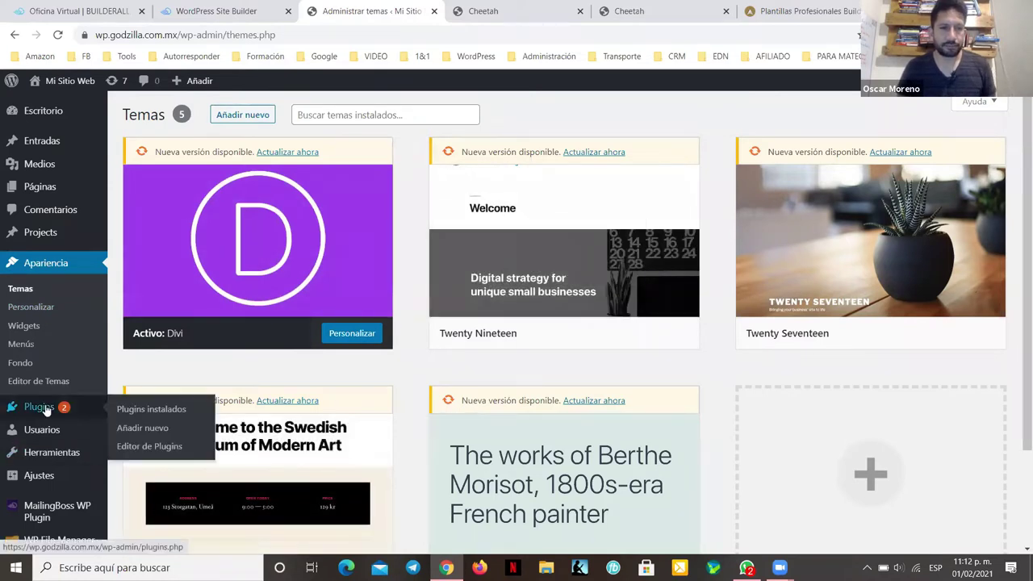
Step: Search the plugin directory for 'Woo', then install and activate WooCommerce
click(138, 432)
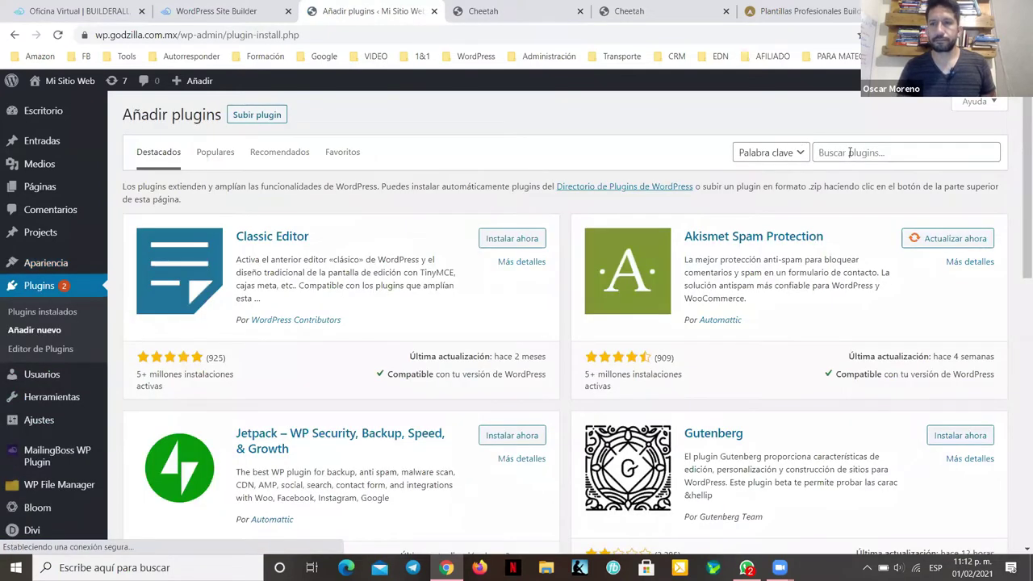
click(849, 152)
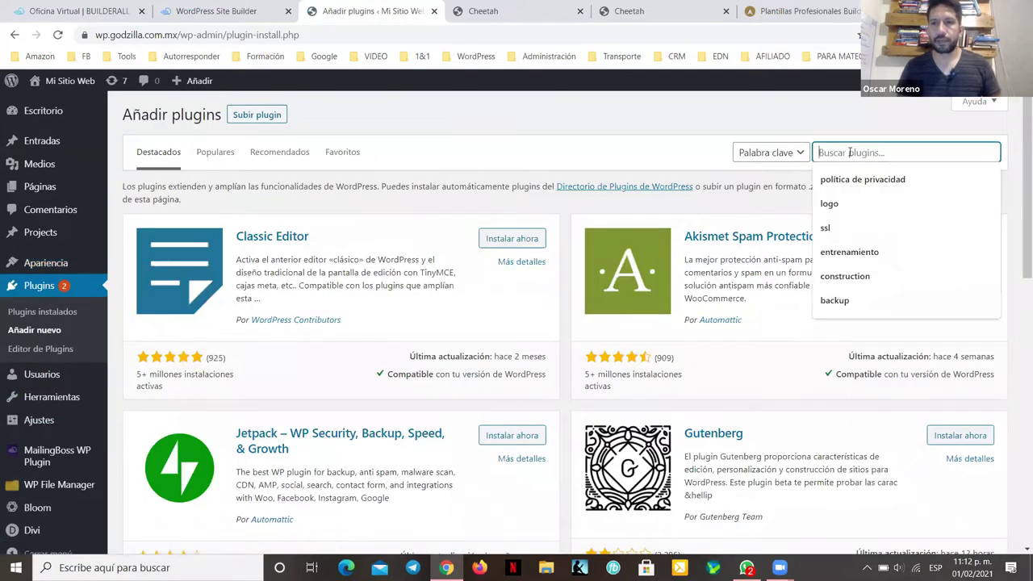
text(Woo)
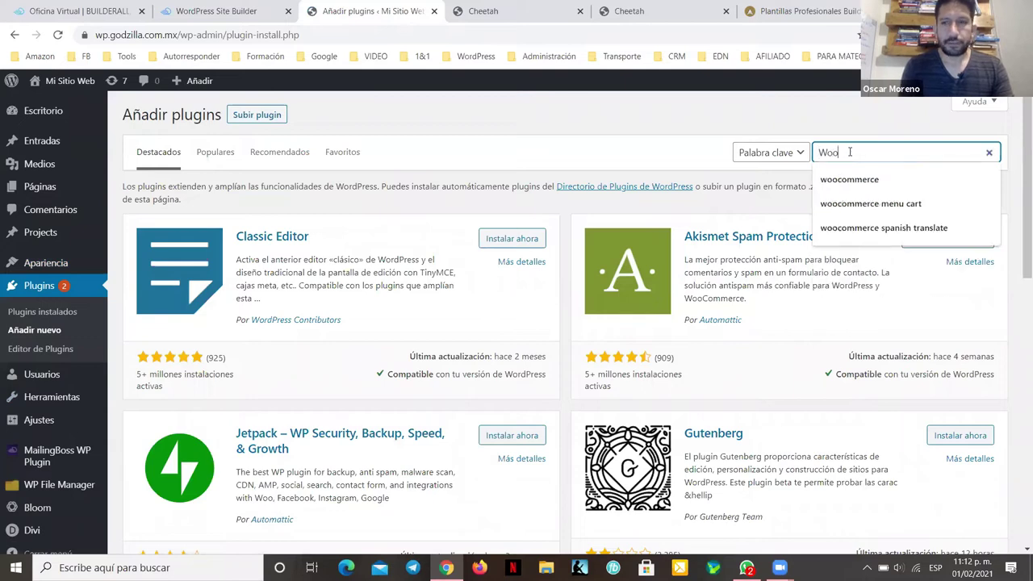
key(Return)
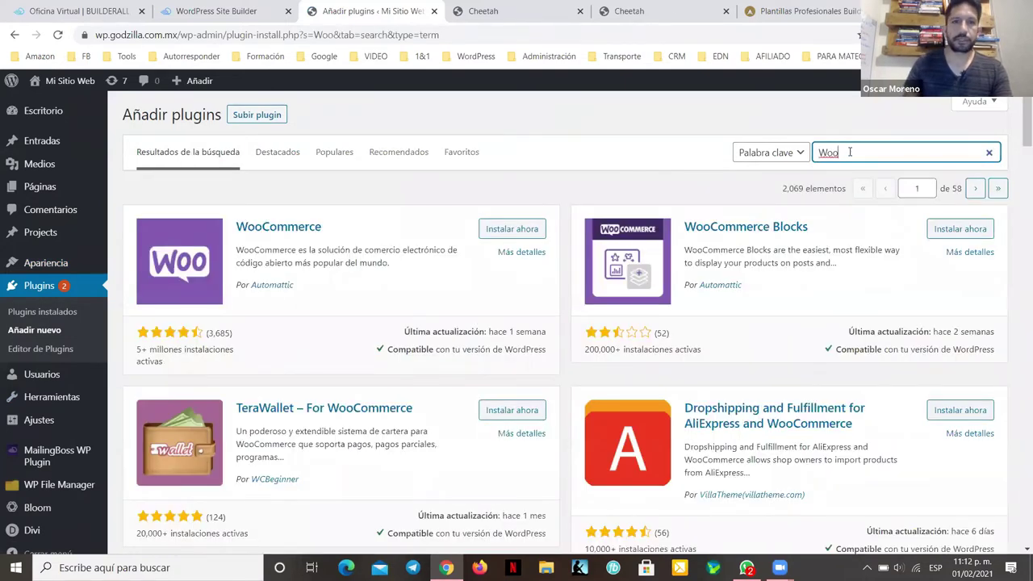
click(526, 229)
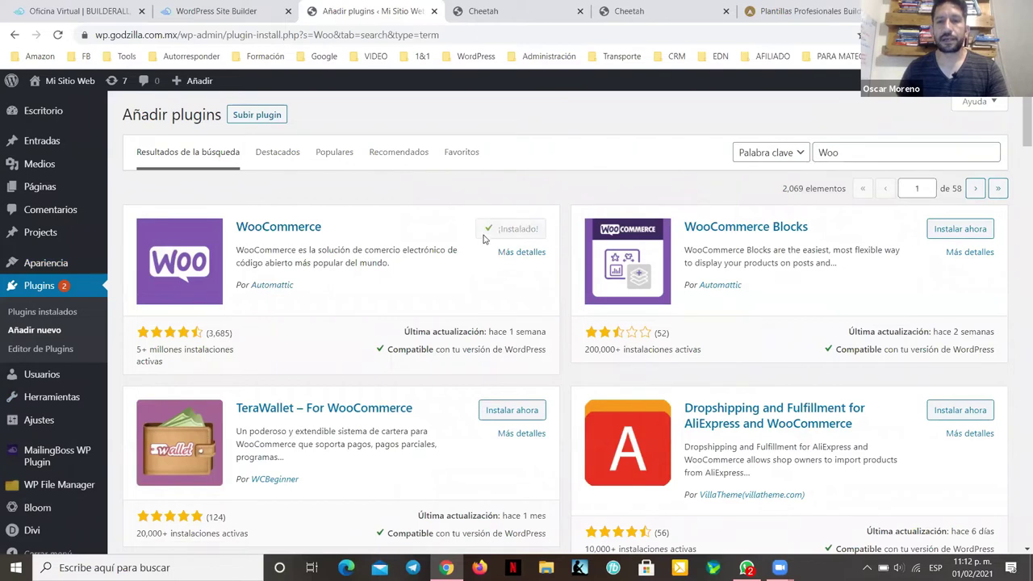
click(524, 229)
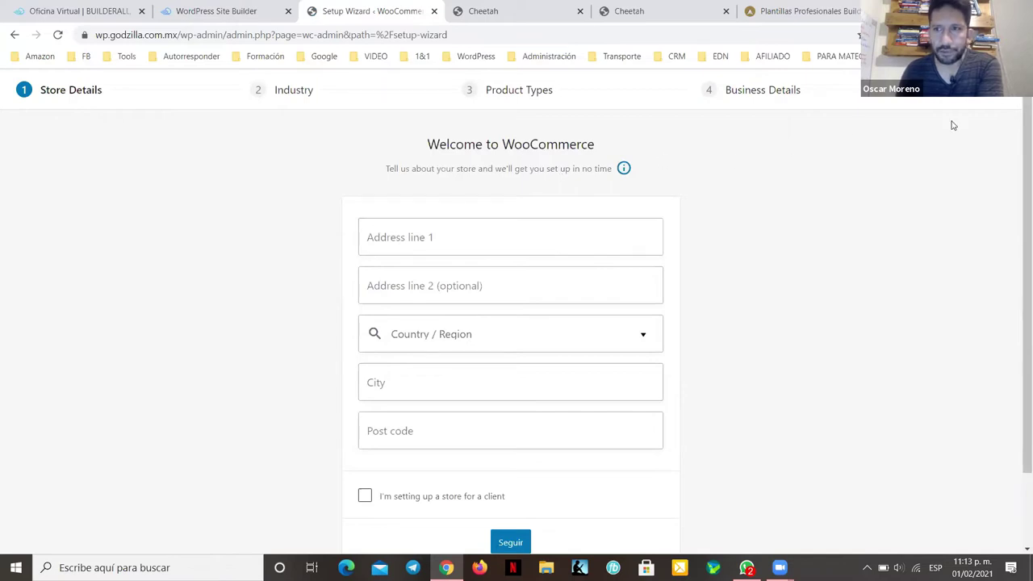
Step: Pass Store Details, pick Educación y aprendizaje as industry, and keep only Productos físicos
click(511, 541)
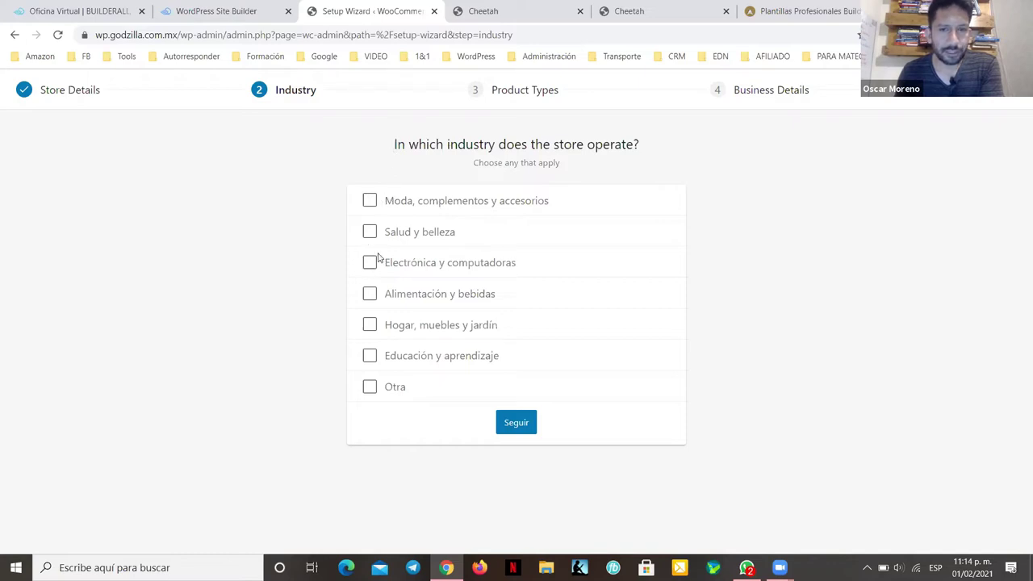
click(369, 355)
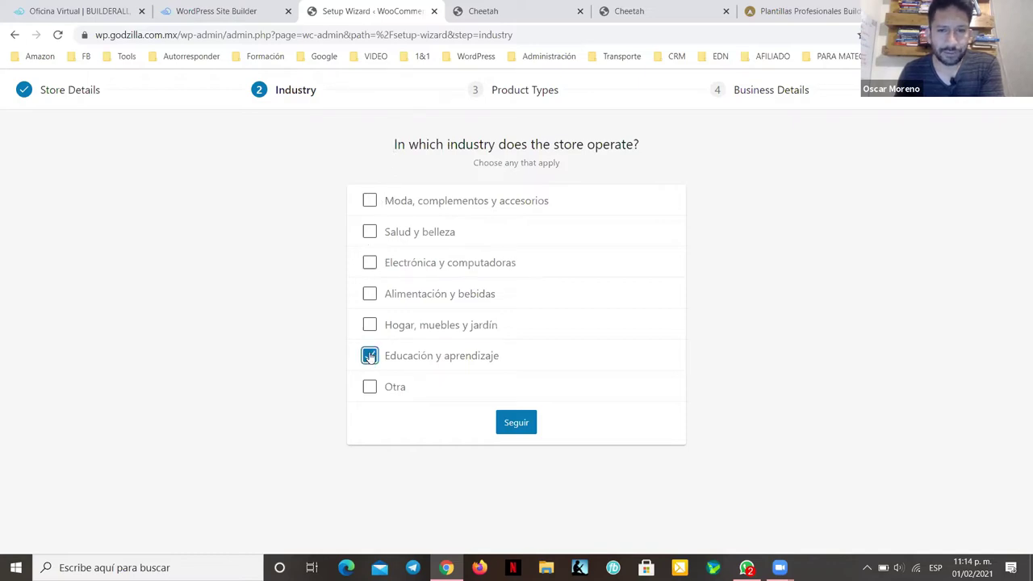
click(513, 421)
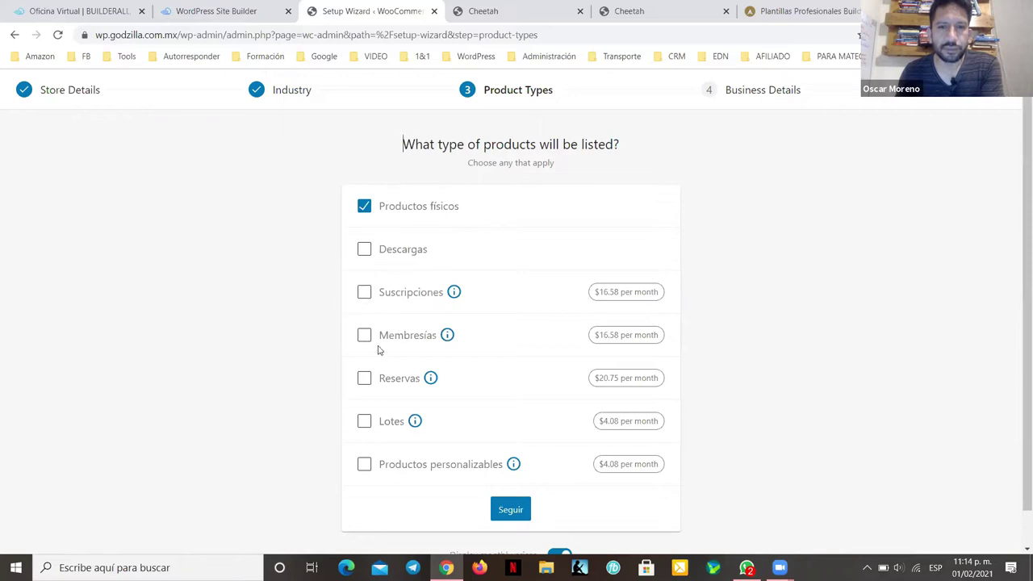
click(364, 251)
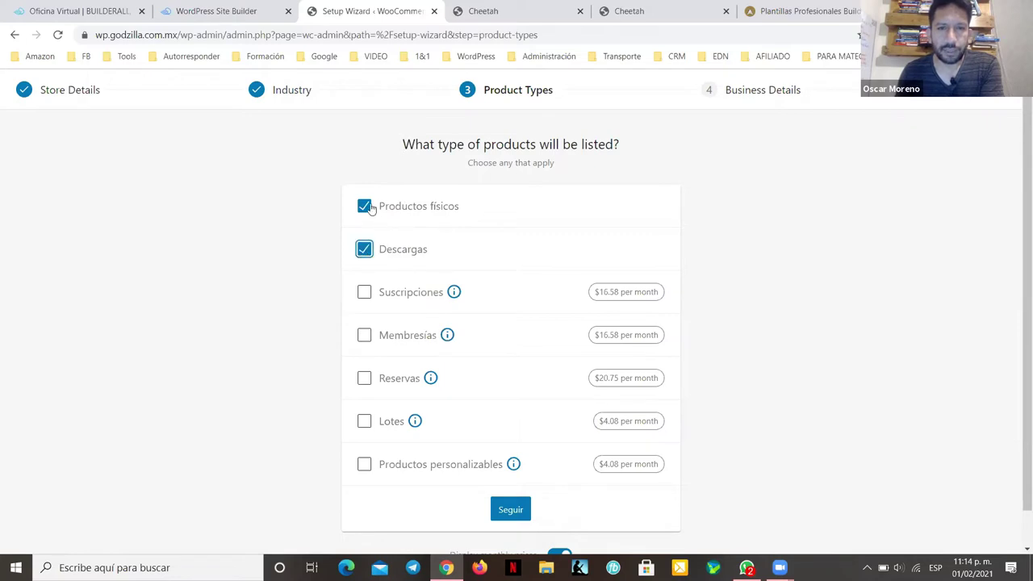
click(364, 250)
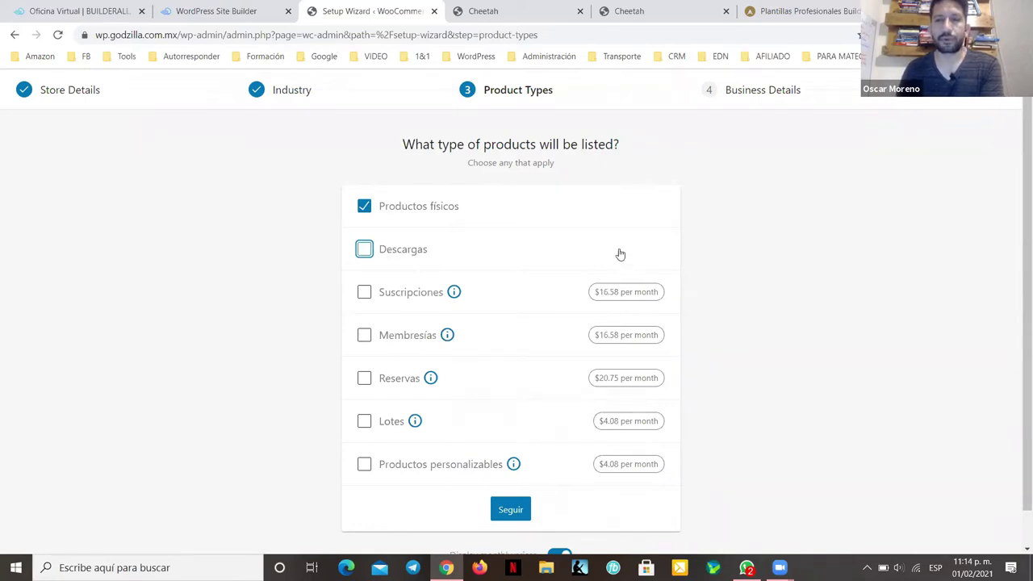
scroll(764, 309, down, 1)
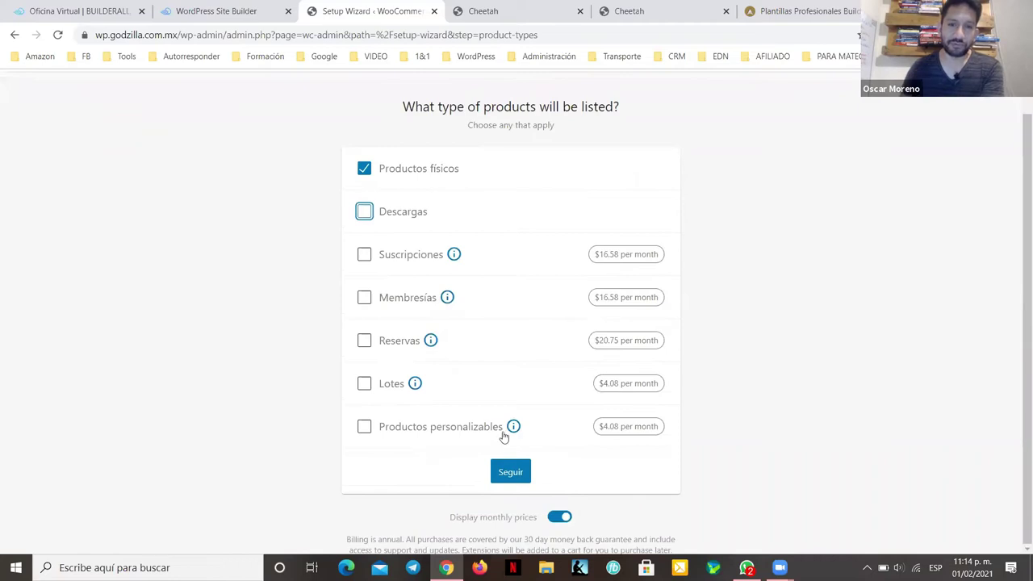
click(520, 473)
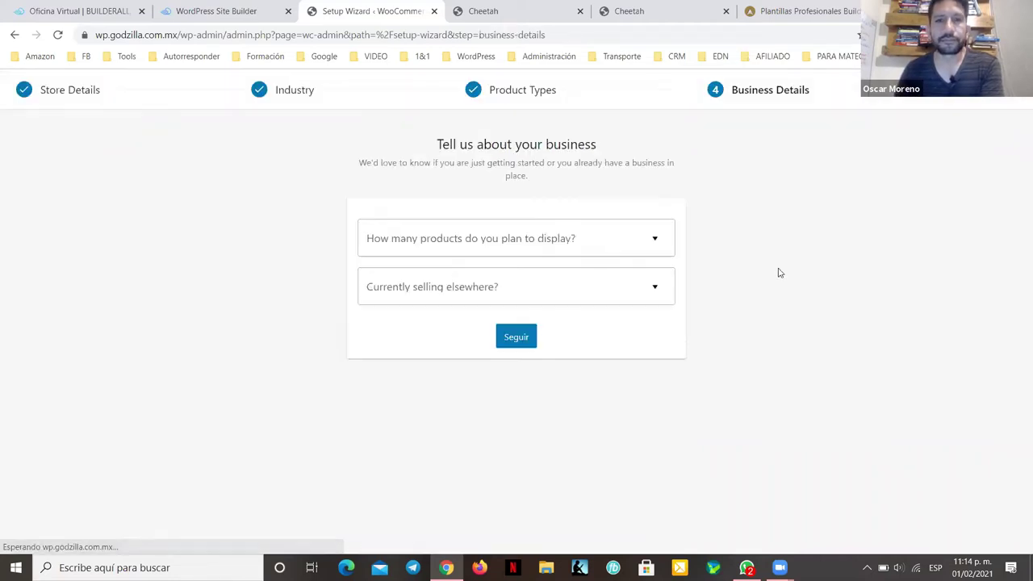
Step: Set the planned product count to 1 - 10 and selling elsewhere to No
click(592, 242)
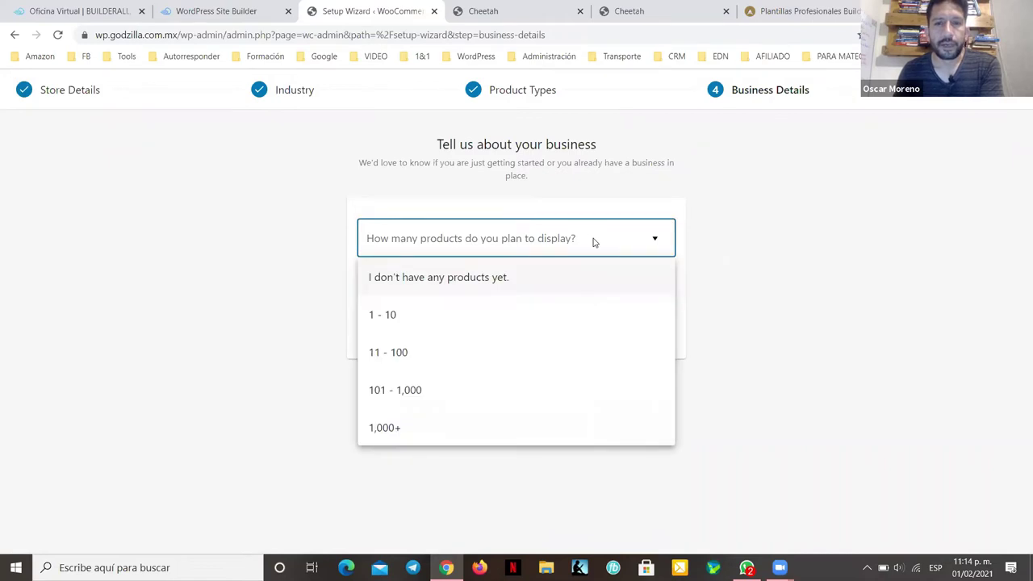
click(395, 316)
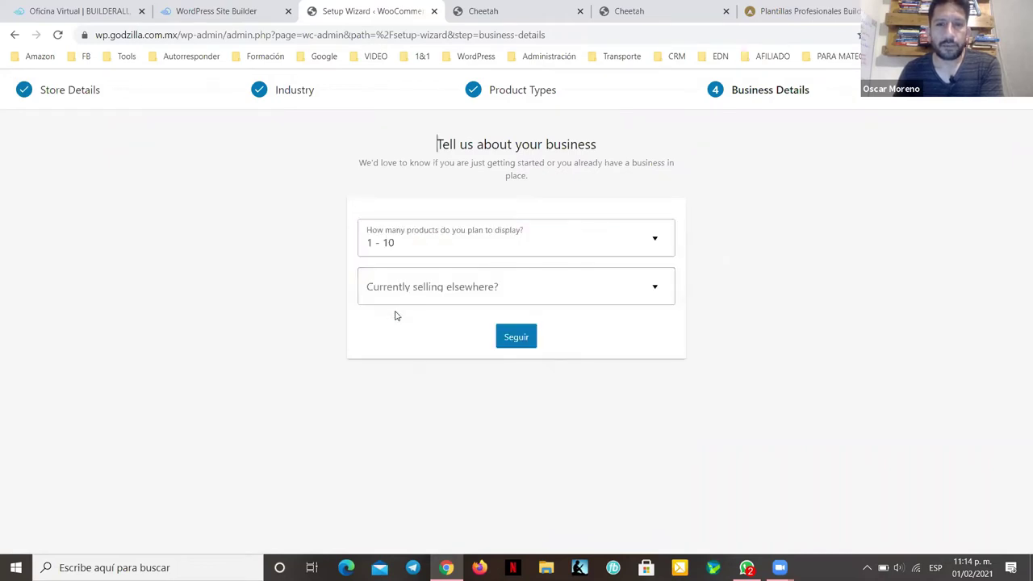
click(456, 288)
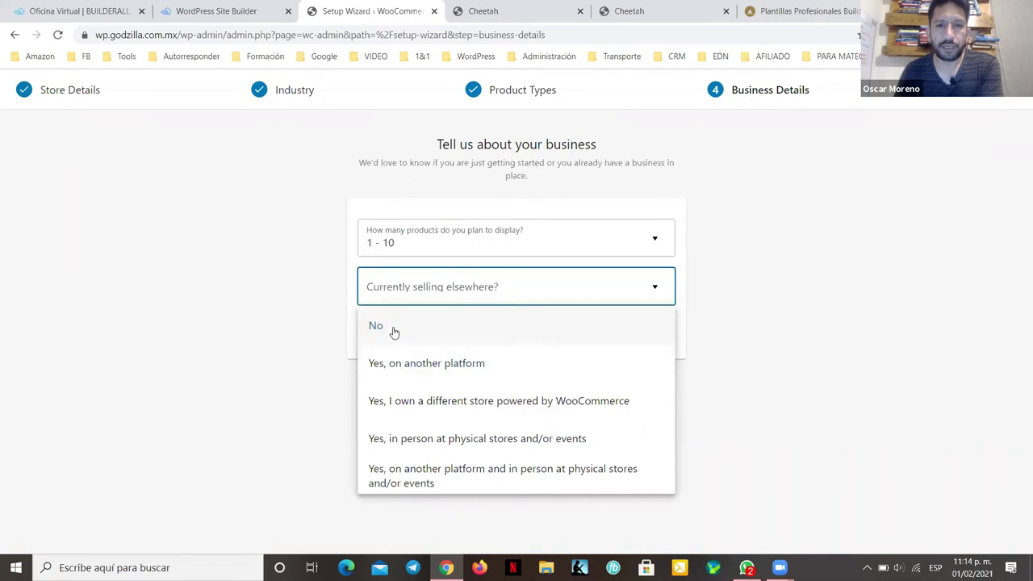
click(392, 331)
Step: Disable the Facebook, Mailchimp, Creative Mail and Google Ads add-ons, keep Divi, and decline Jetpack
scroll(735, 320, down, 3)
click(658, 192)
click(657, 257)
click(658, 324)
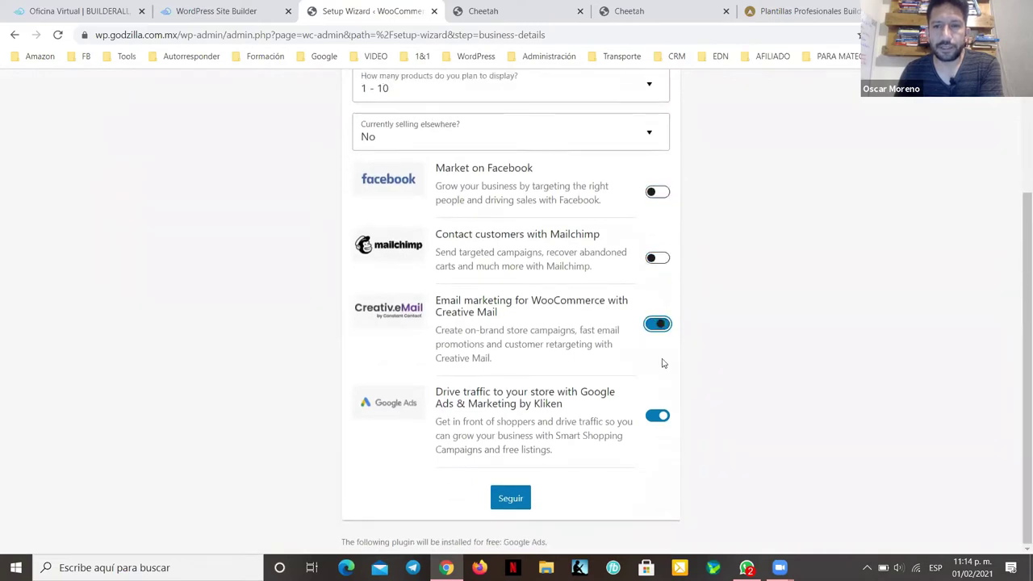
click(657, 416)
click(521, 519)
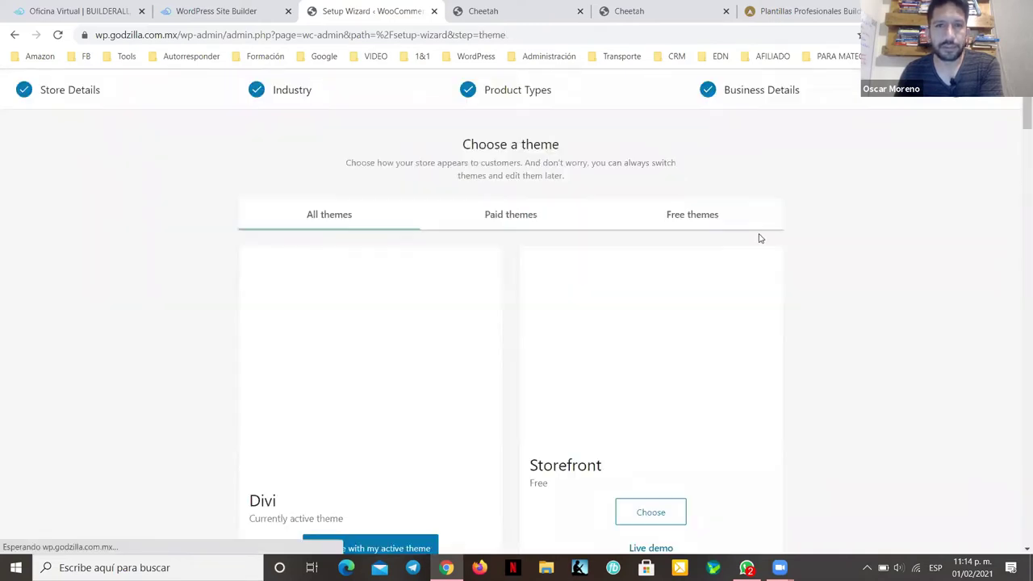
scroll(460, 227, down, 2)
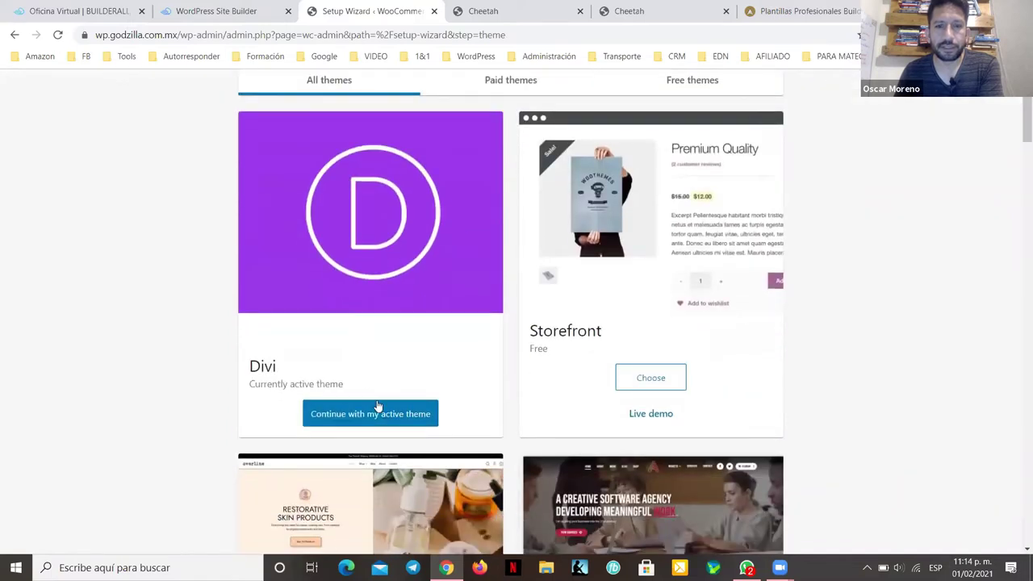
click(369, 413)
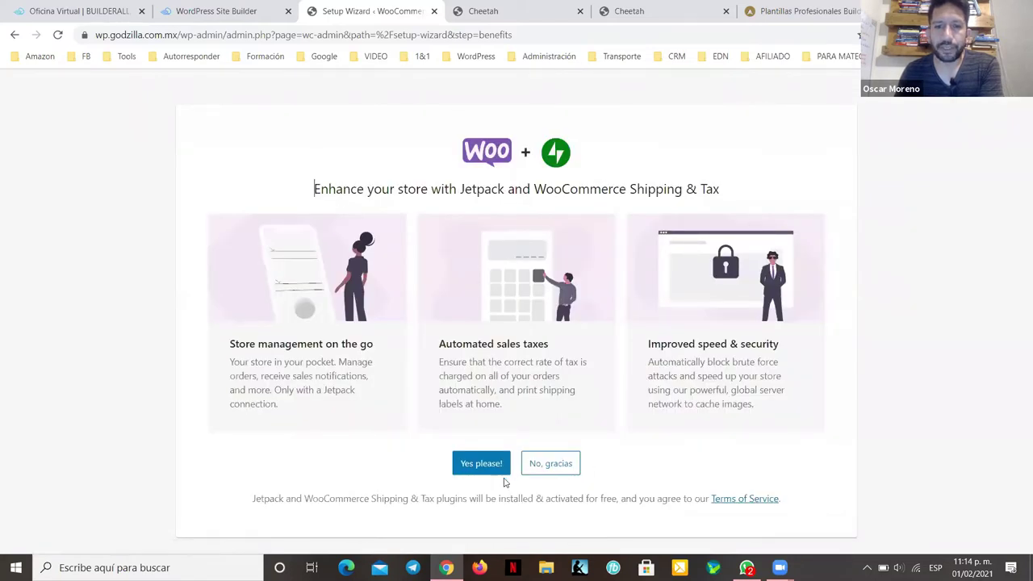
click(547, 466)
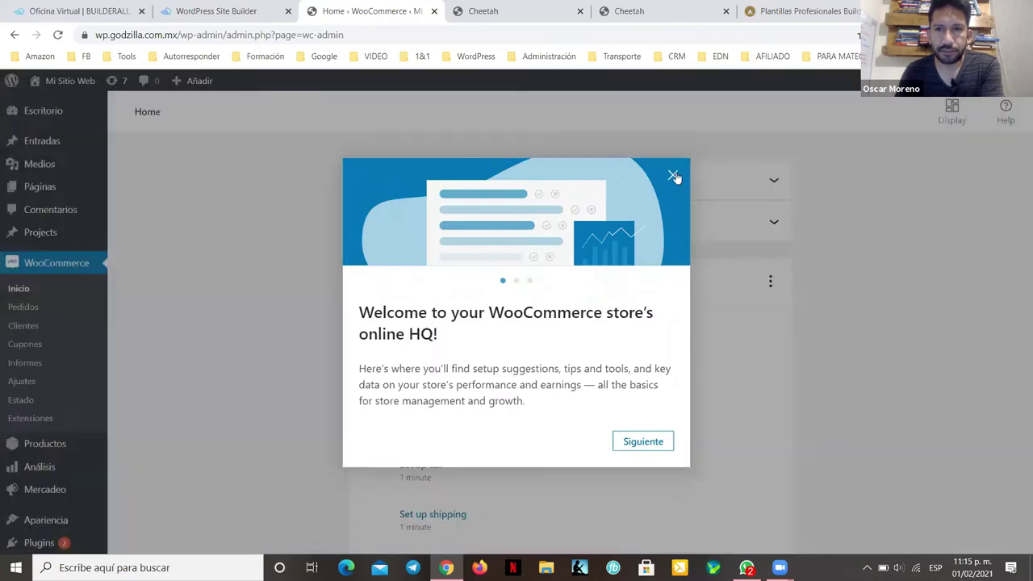
Step: Dismiss the welcome message and choose Add manually in the Add my products task
click(673, 176)
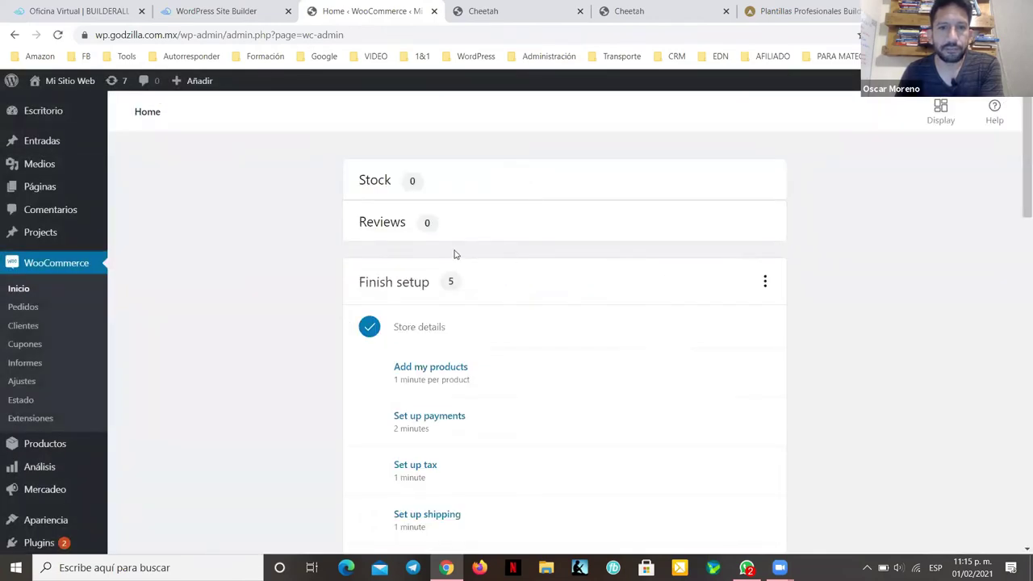
scroll(365, 196, down, 3)
scroll(406, 325, up, 2)
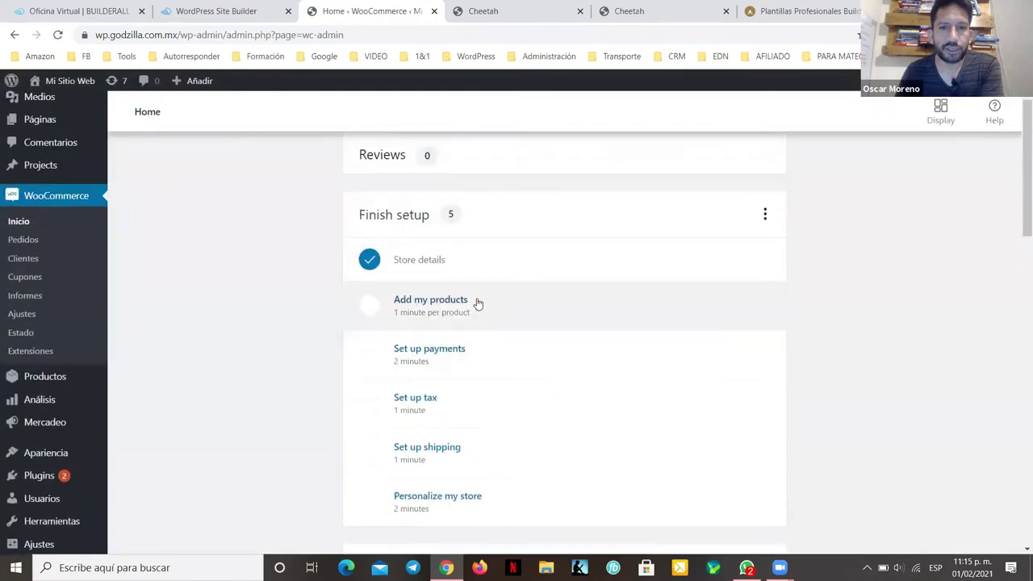
click(477, 302)
scroll(415, 277, up, 1)
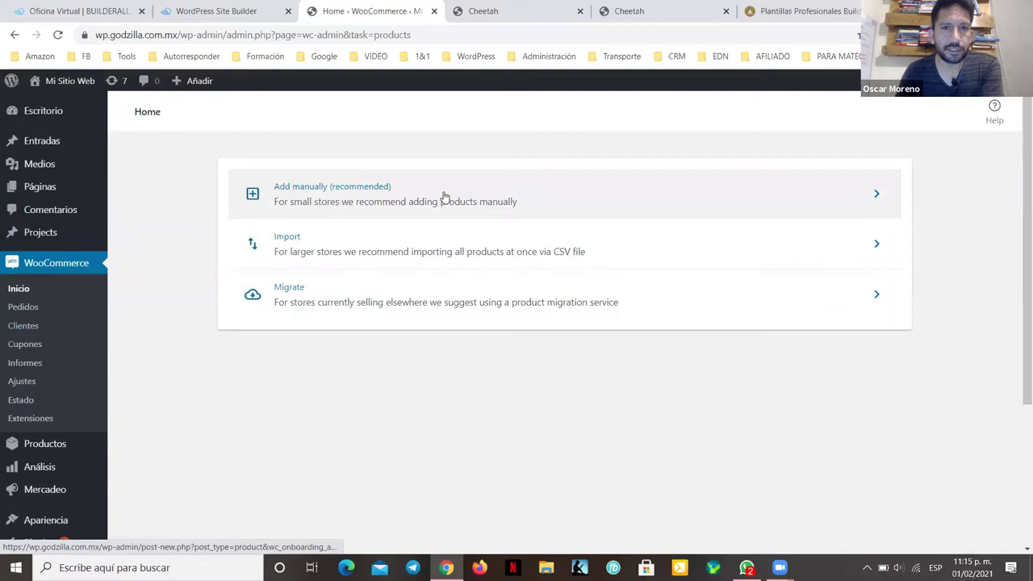
click(346, 197)
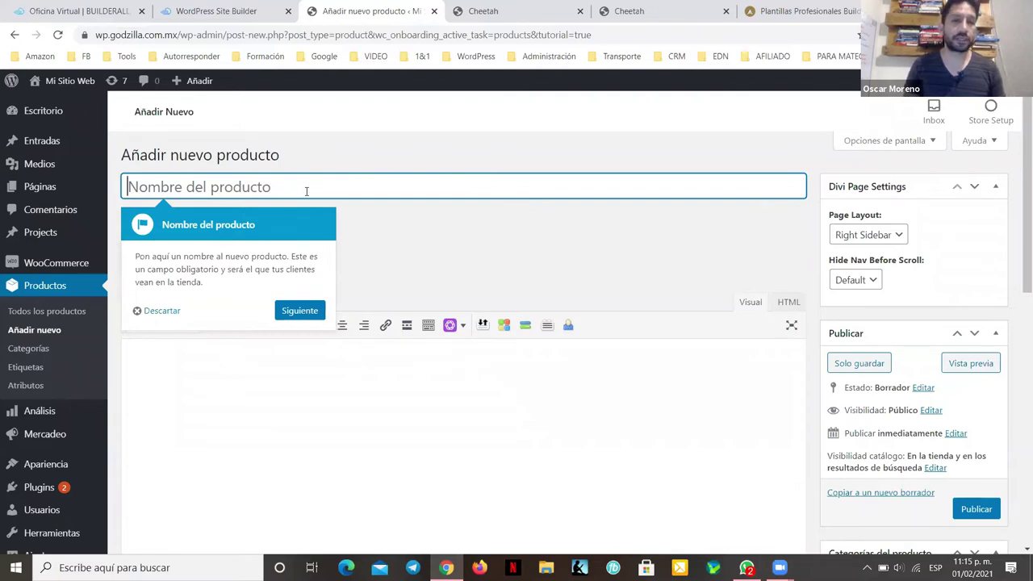
Step: Name the product 'Curso Online Cocinando Vegano', replacing the first name typed
text(Sesi)
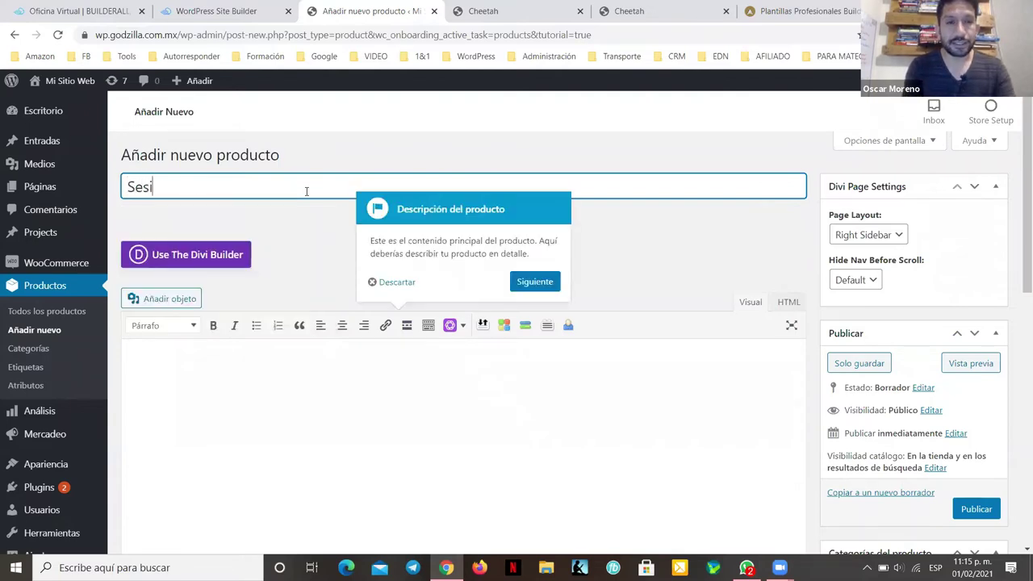
text(ón de C)
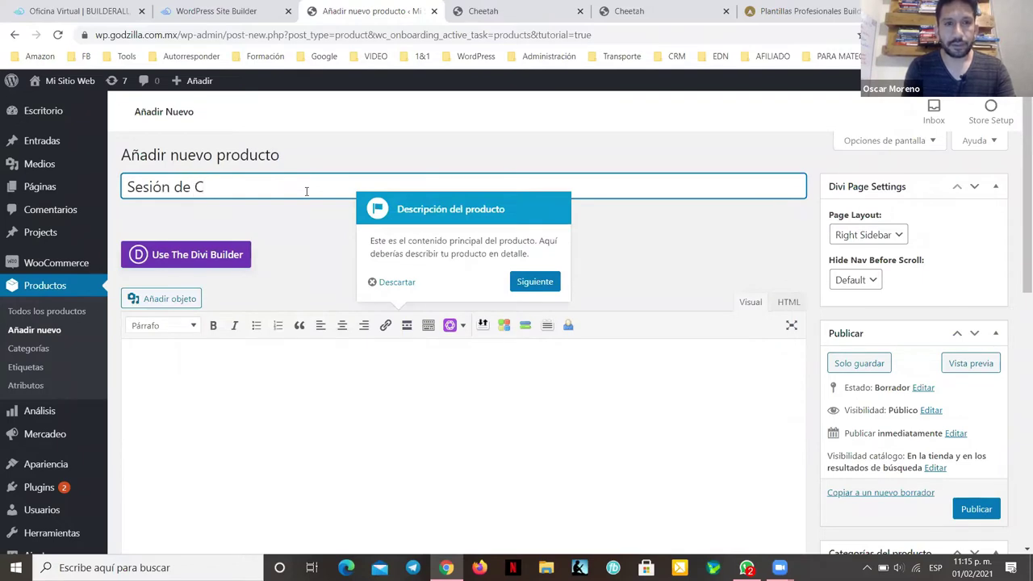
text(oaching Trnasf)
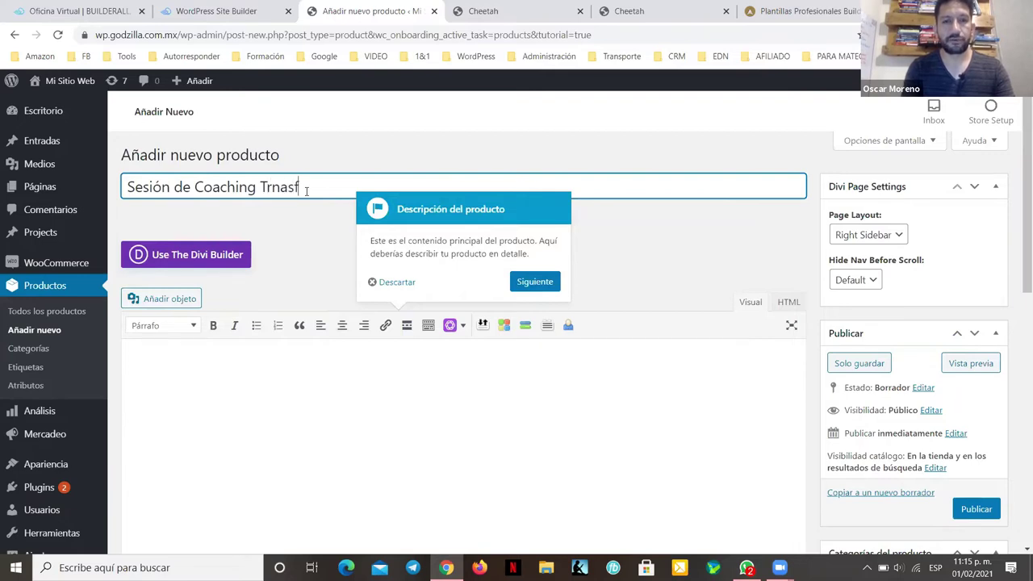
key(BackSpace)
key(BackSpace)
key(BackSpace)
key(BackSpace)
text(ansformación Personal)
key(ctrl+a)
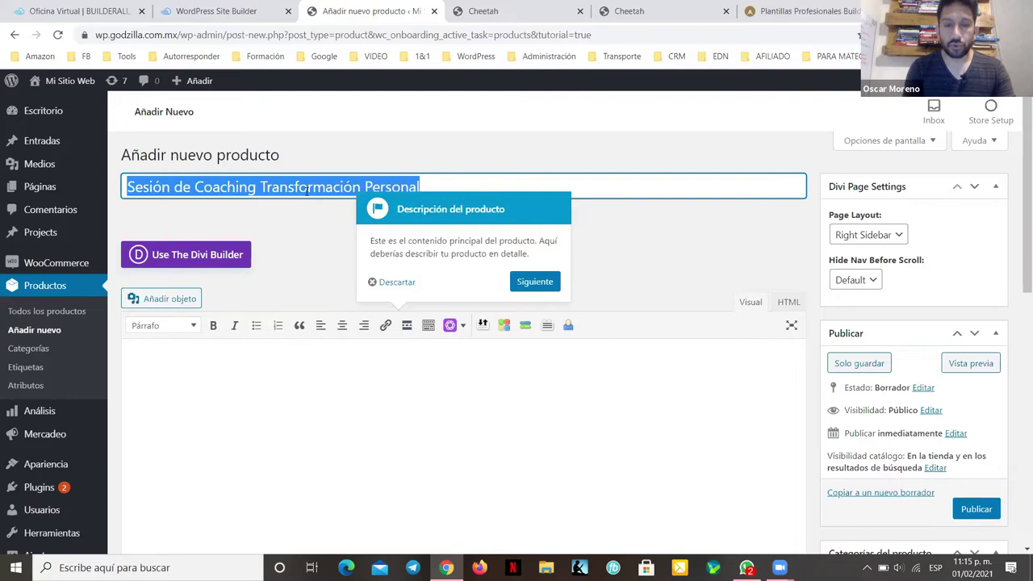
text(C)
key(BackSpace)
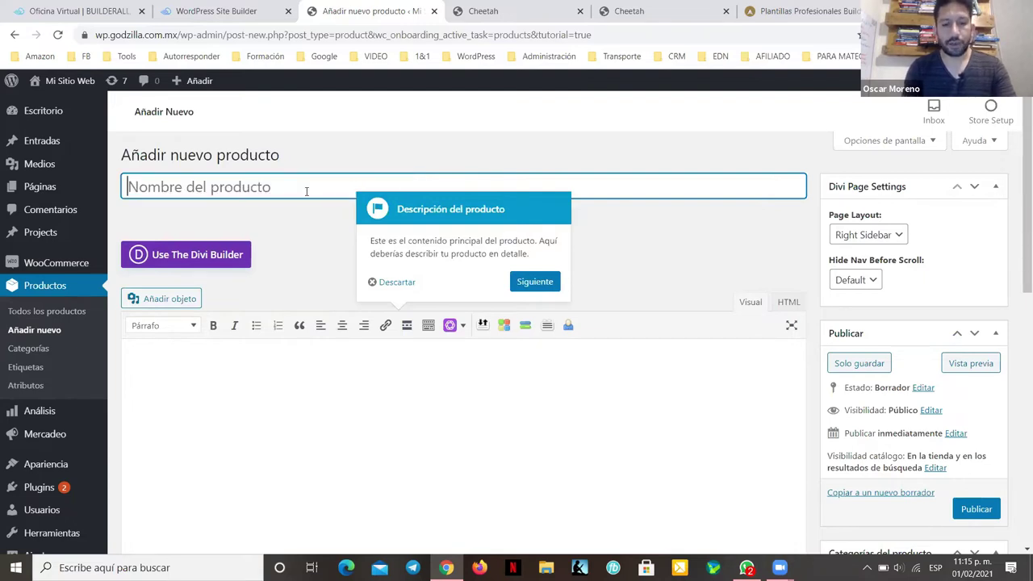
text(Cur)
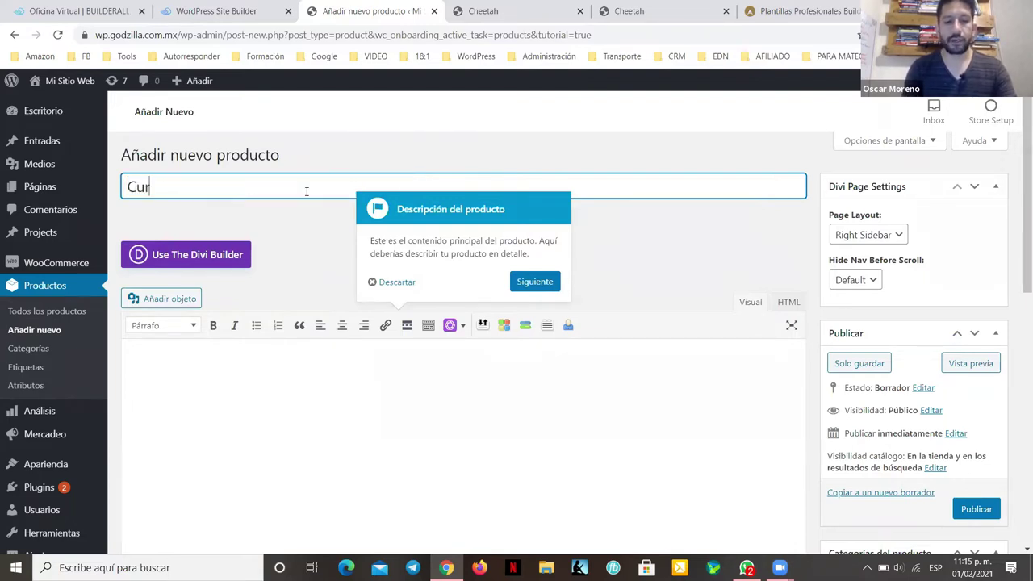
text(so Online Co)
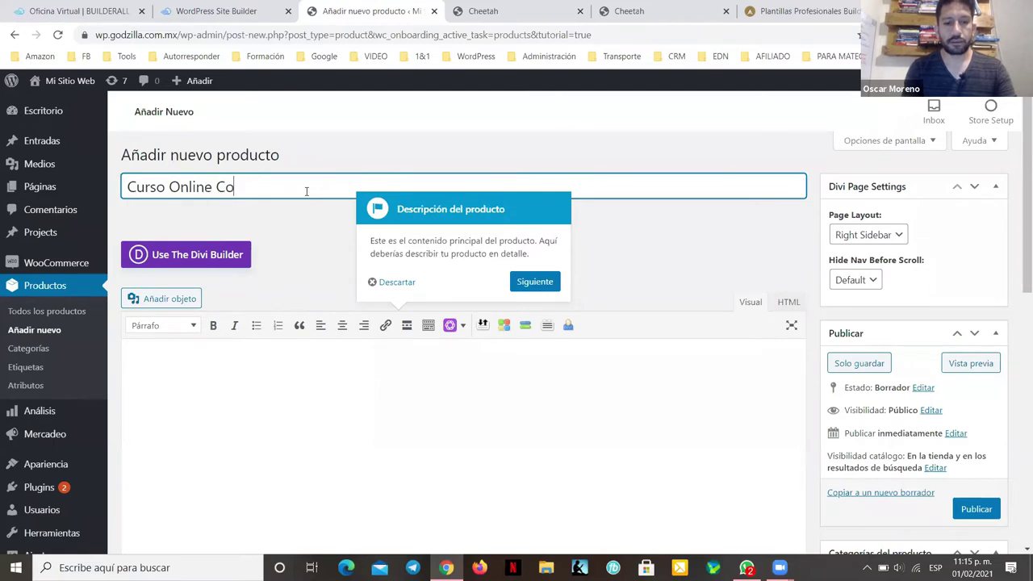
text(cinando )
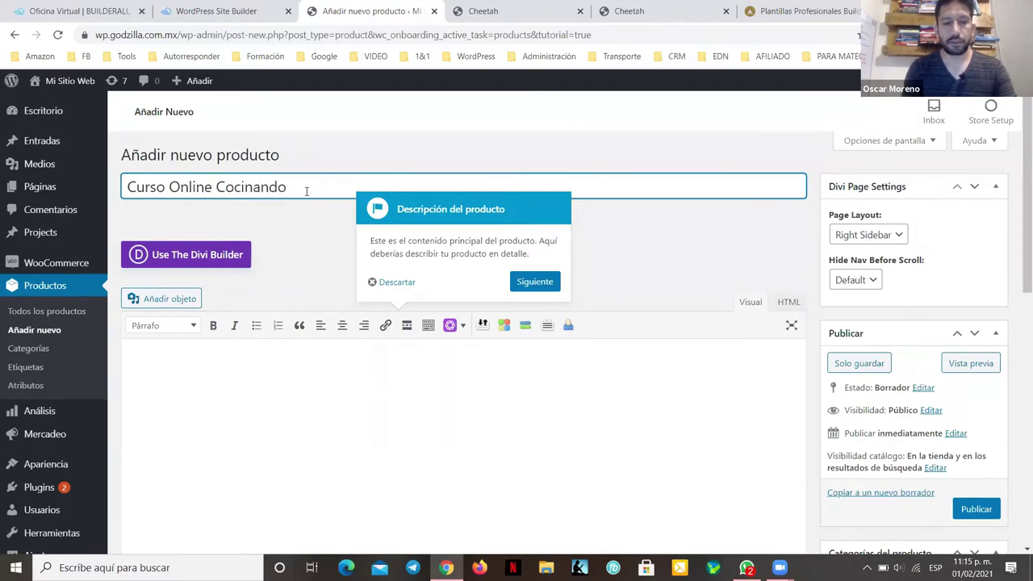
text(Vegano)
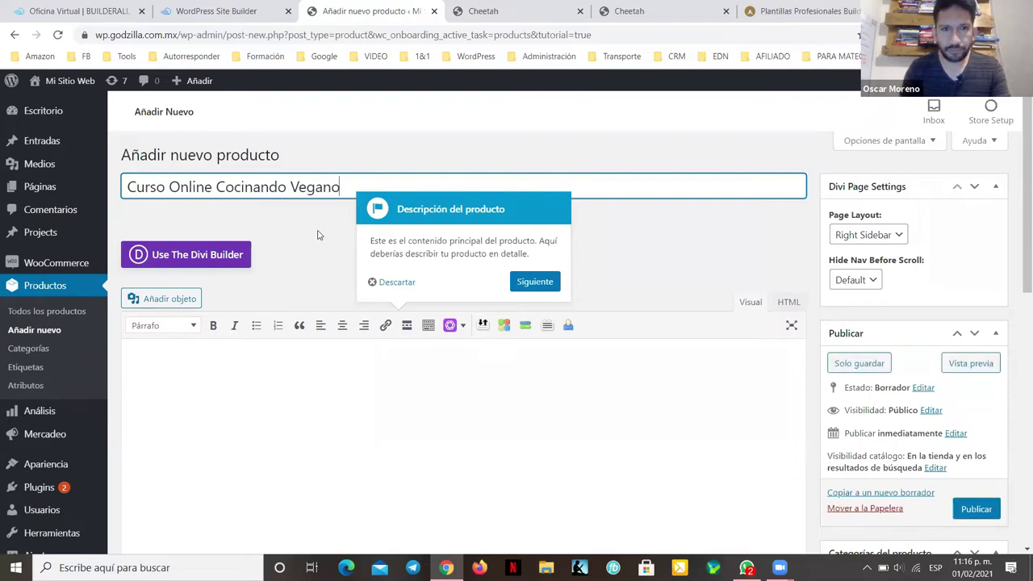
Step: Add the description 'Descripción' and a regular price of 120
click(291, 357)
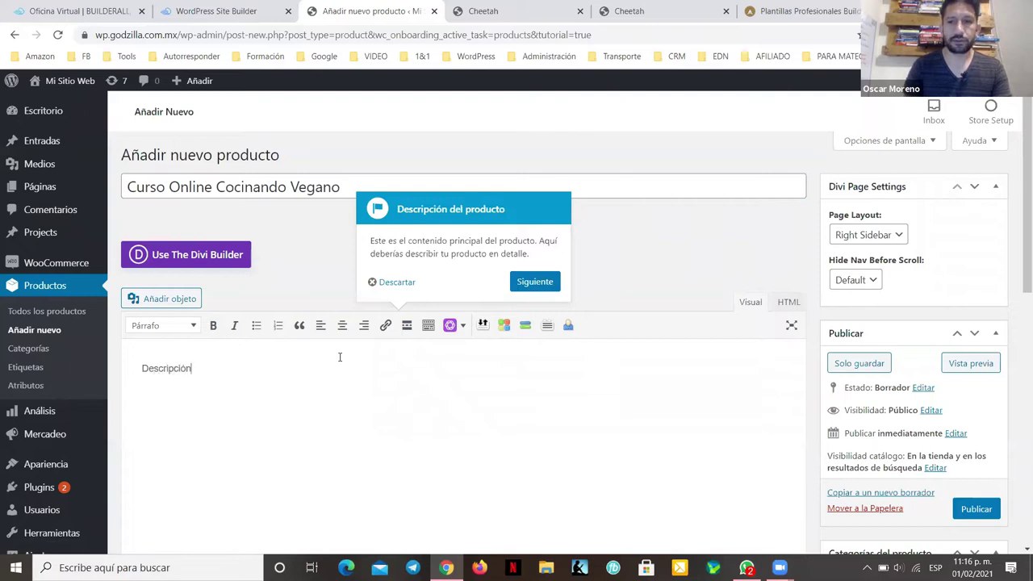
scroll(894, 433, down, 5)
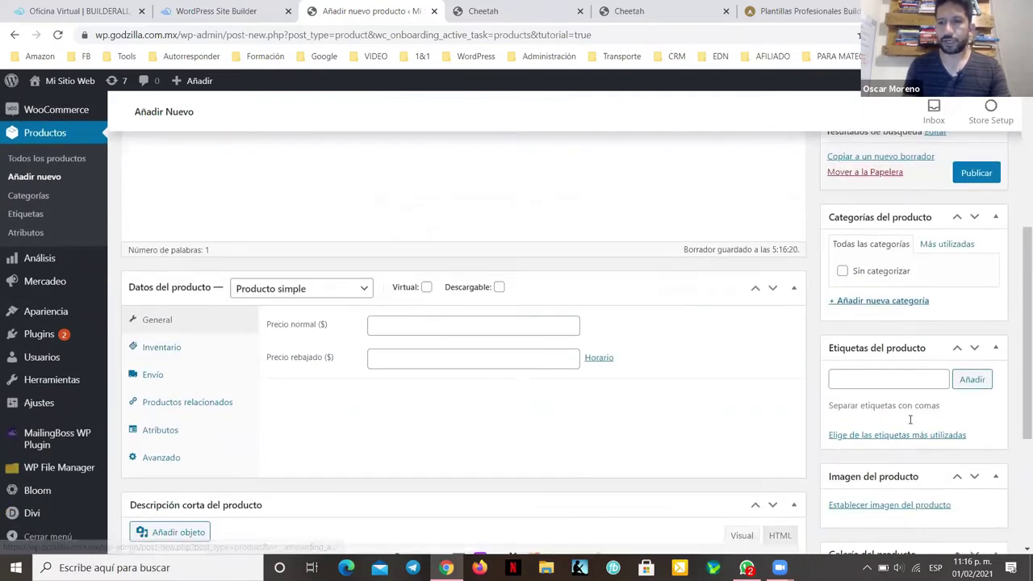
scroll(652, 399, down, 1)
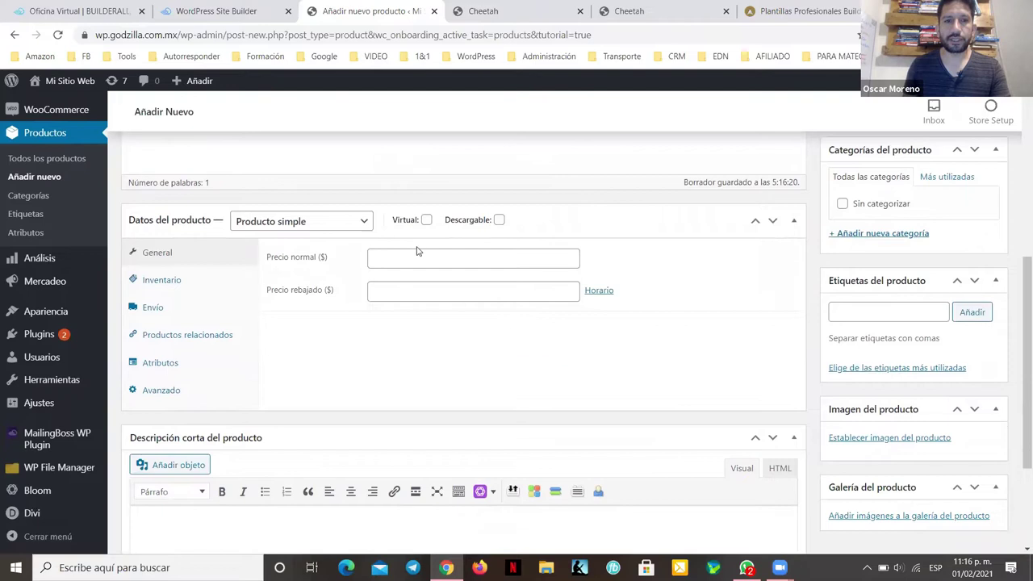
click(374, 260)
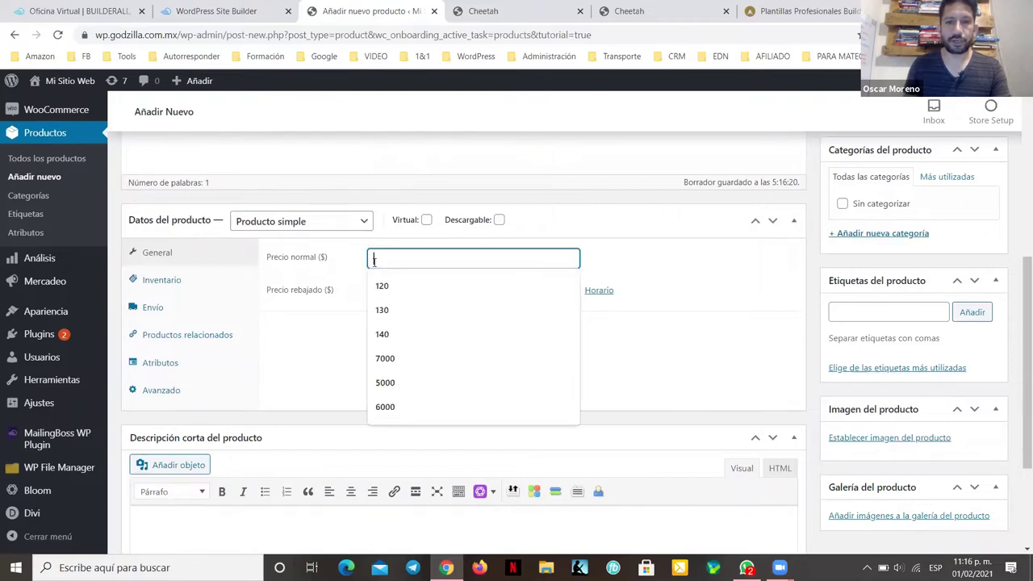
click(437, 286)
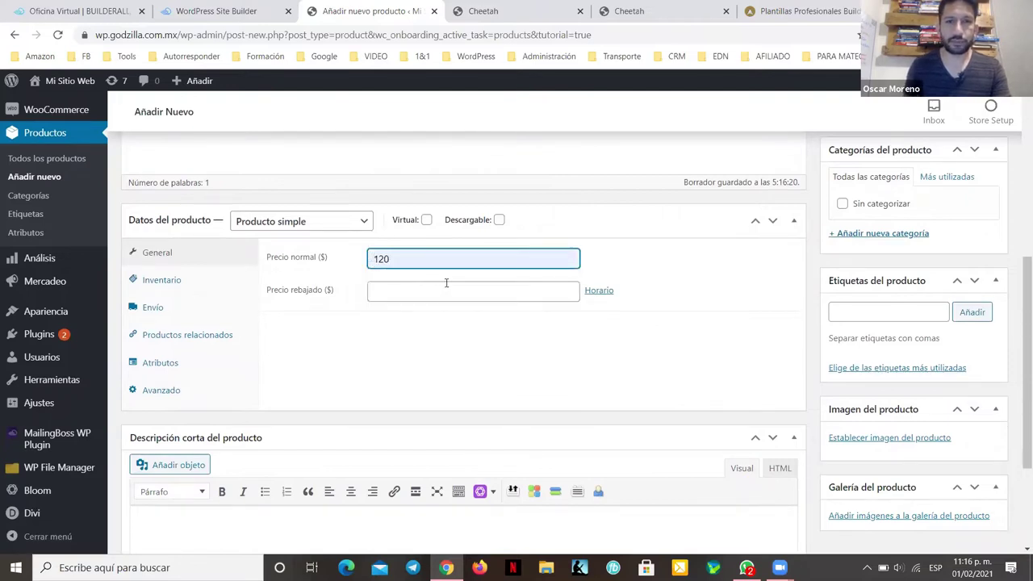
Step: Set the coffee-mug photo section-bg-12.jpg as product image and publish the product
scroll(840, 383, down, 3)
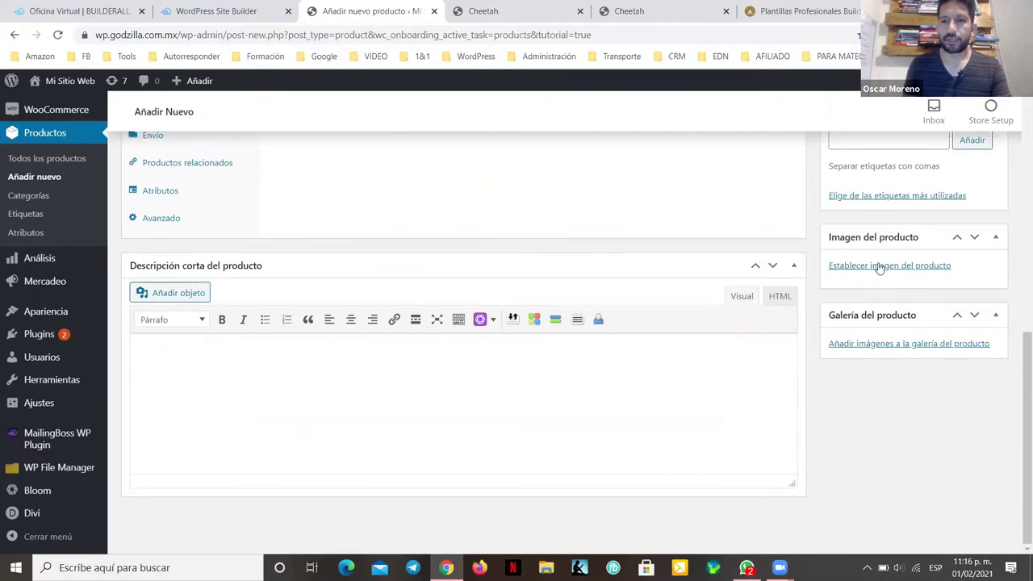
click(857, 267)
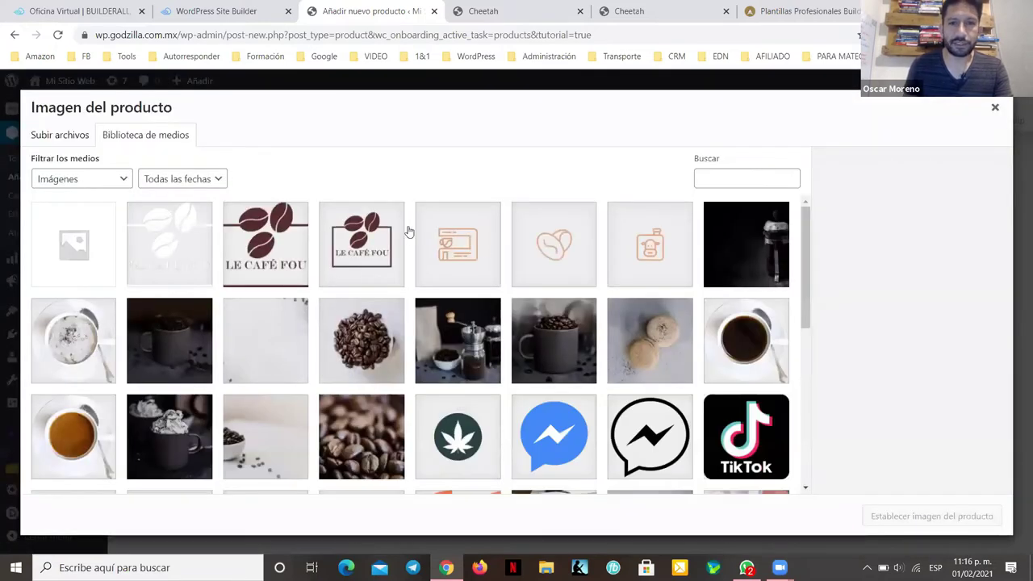
click(166, 321)
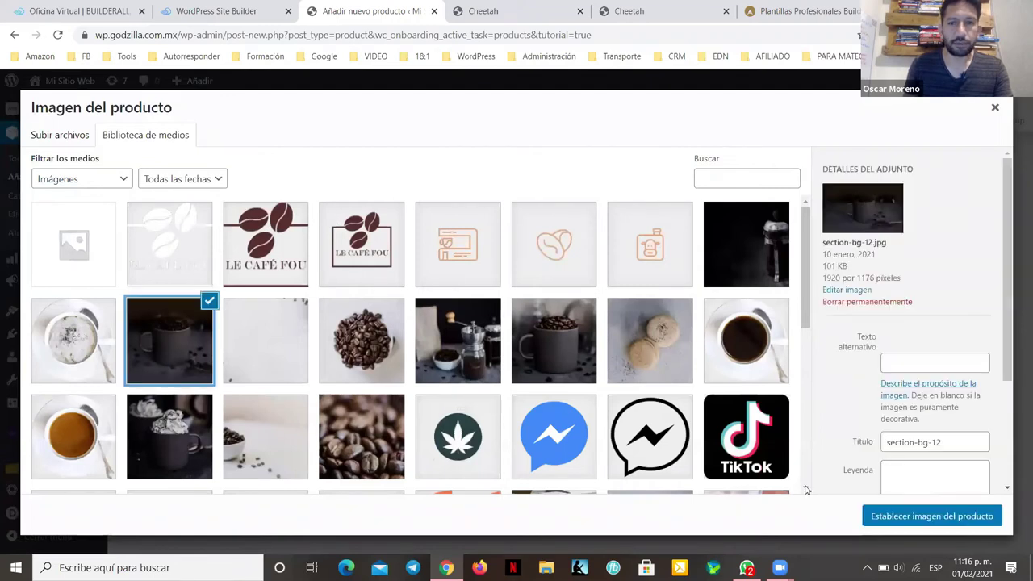
click(904, 517)
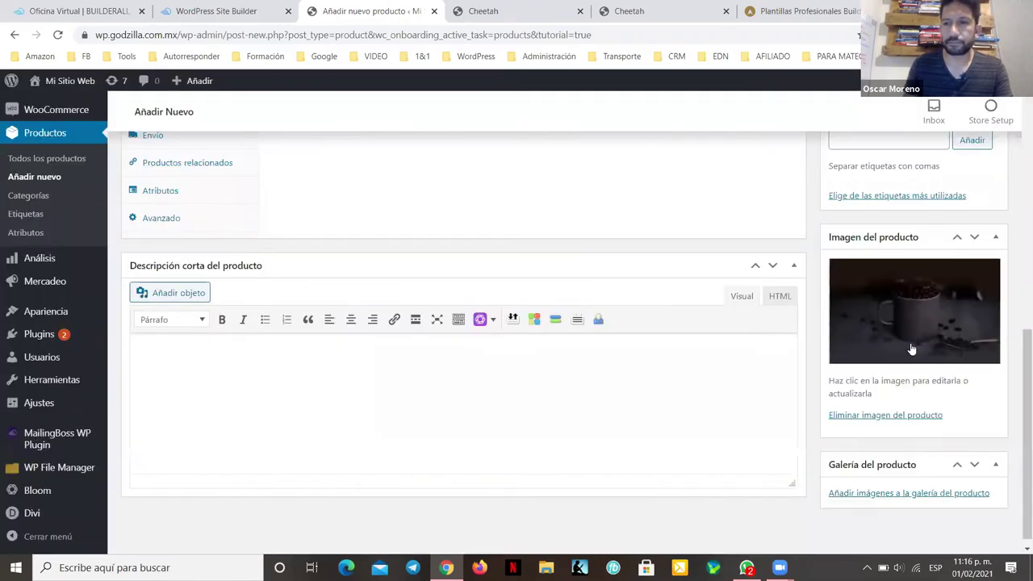
scroll(802, 300, up, 5)
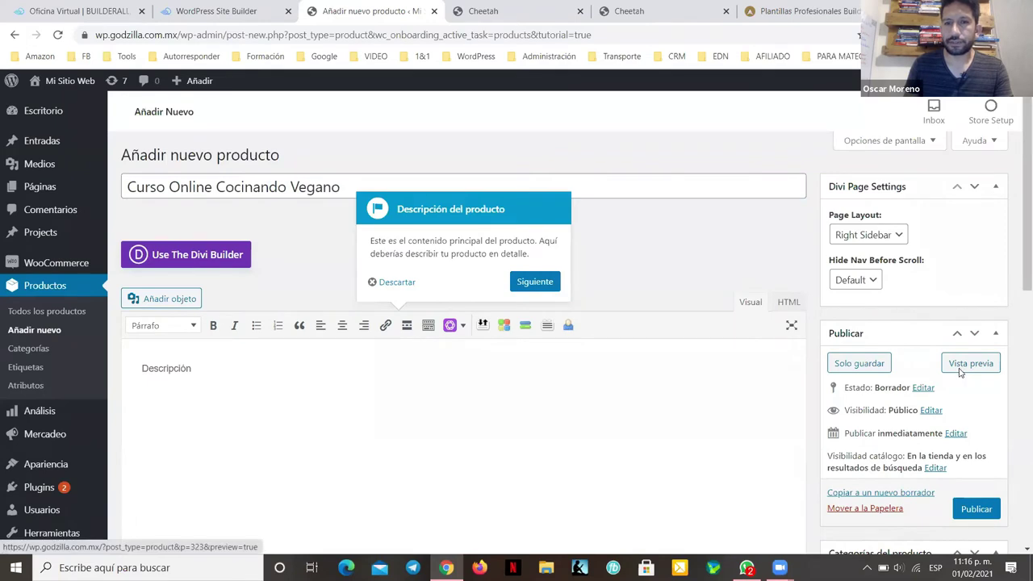
scroll(960, 371, down, 2)
click(395, 146)
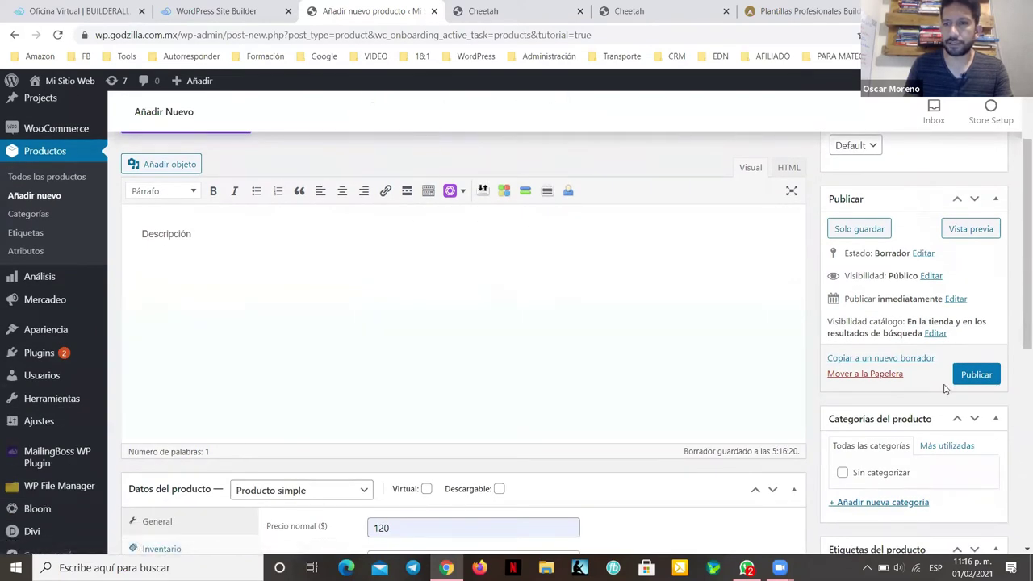
click(975, 373)
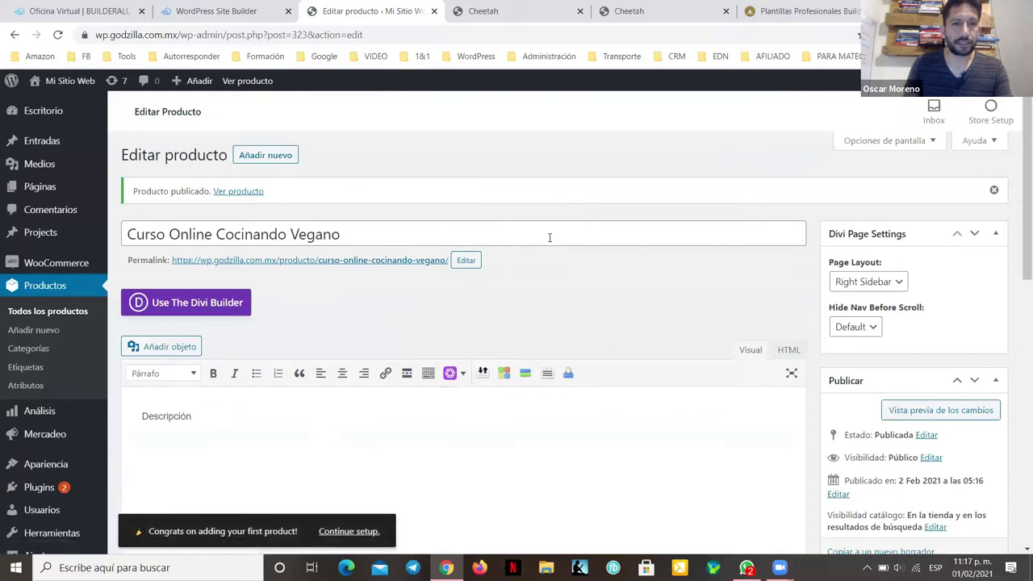
Step: Stay on the product page and save its changes with Actualizar
mouse_move(40, 190)
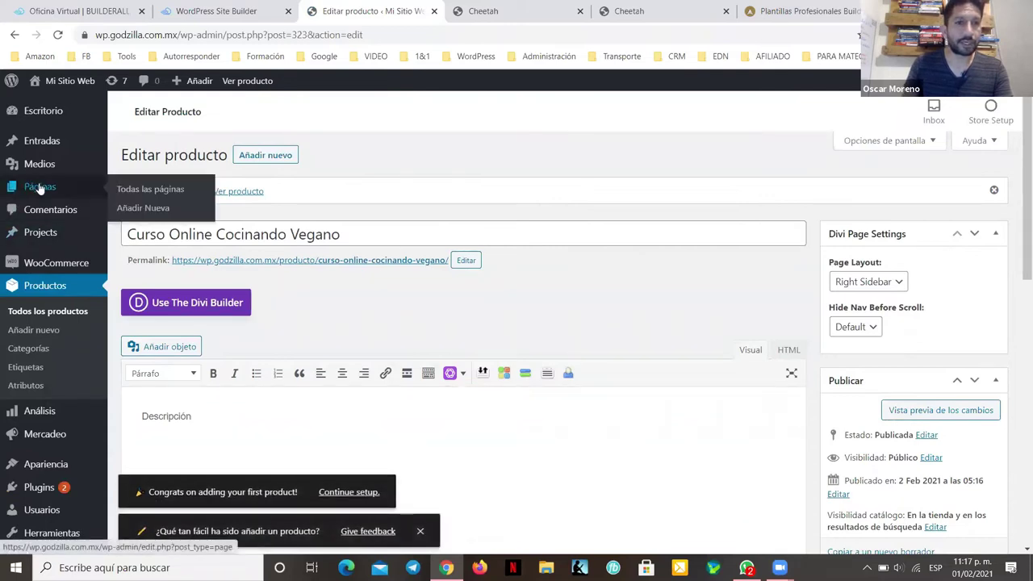
click(144, 208)
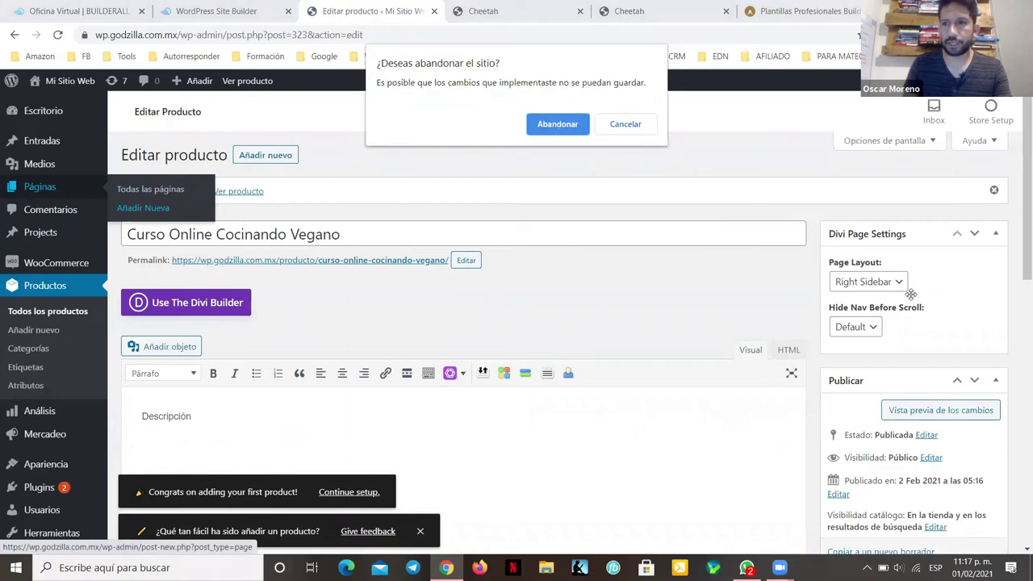
click(623, 124)
scroll(823, 233, down, 5)
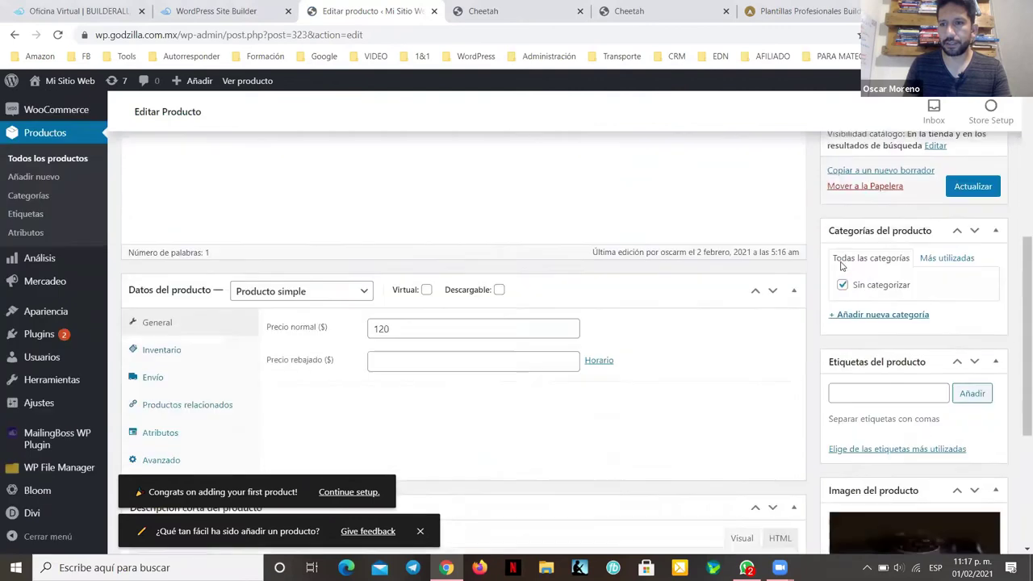
scroll(1000, 289, up, 2)
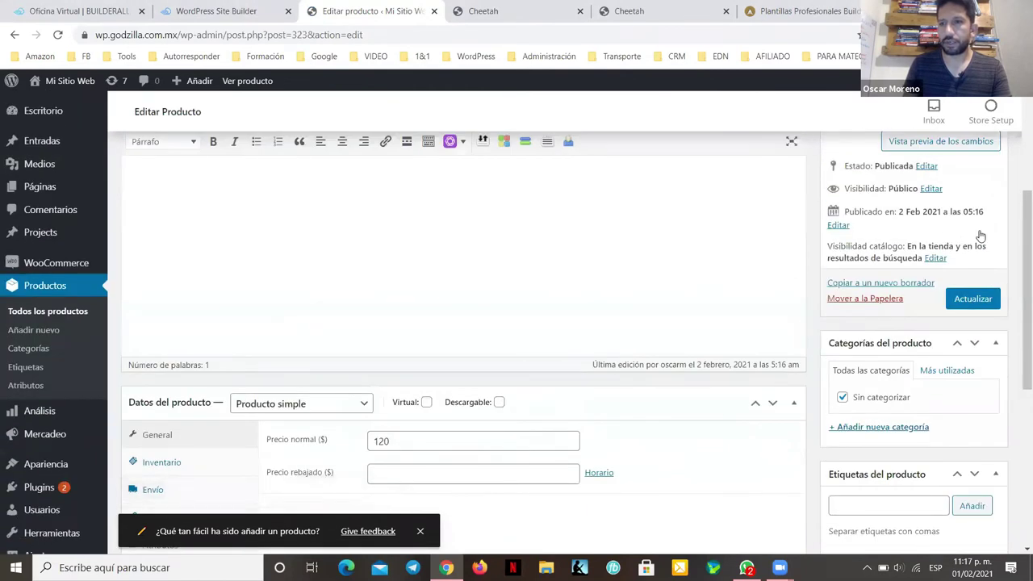
scroll(980, 236, down, 1)
click(968, 231)
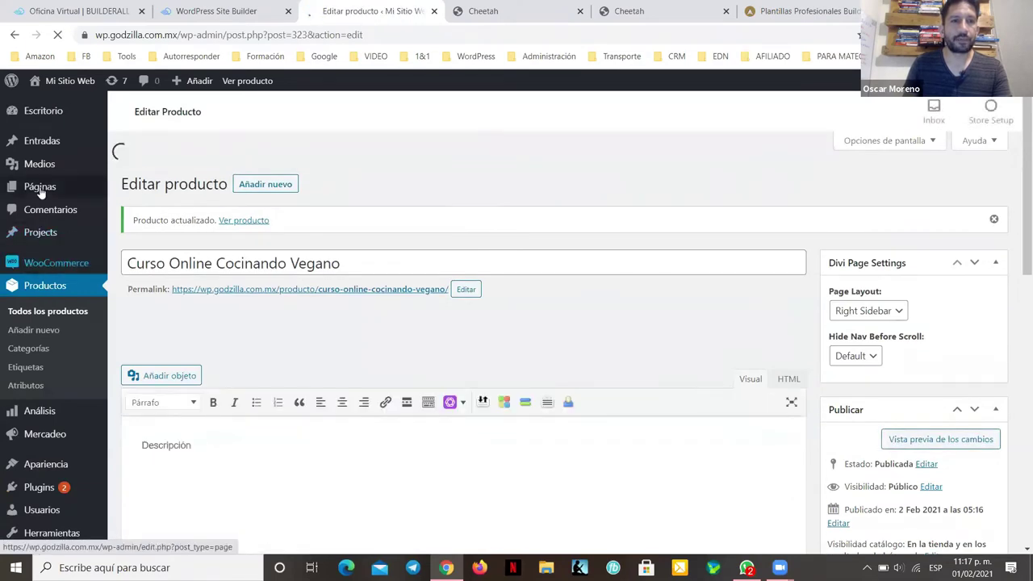
Step: Start a new page from Páginas > Añadir Nueva, leaving the product page
mouse_move(40, 188)
click(157, 210)
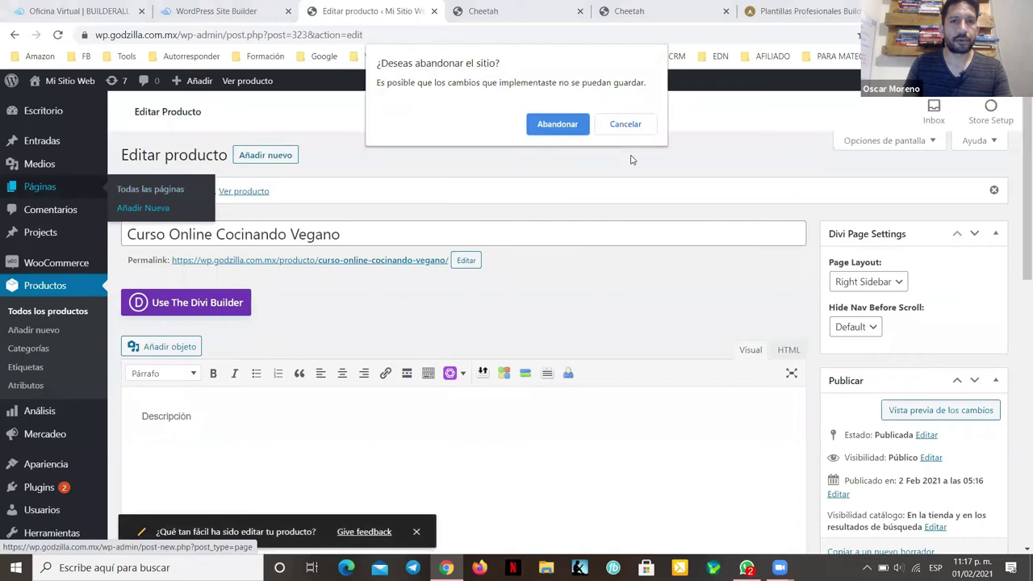
click(571, 127)
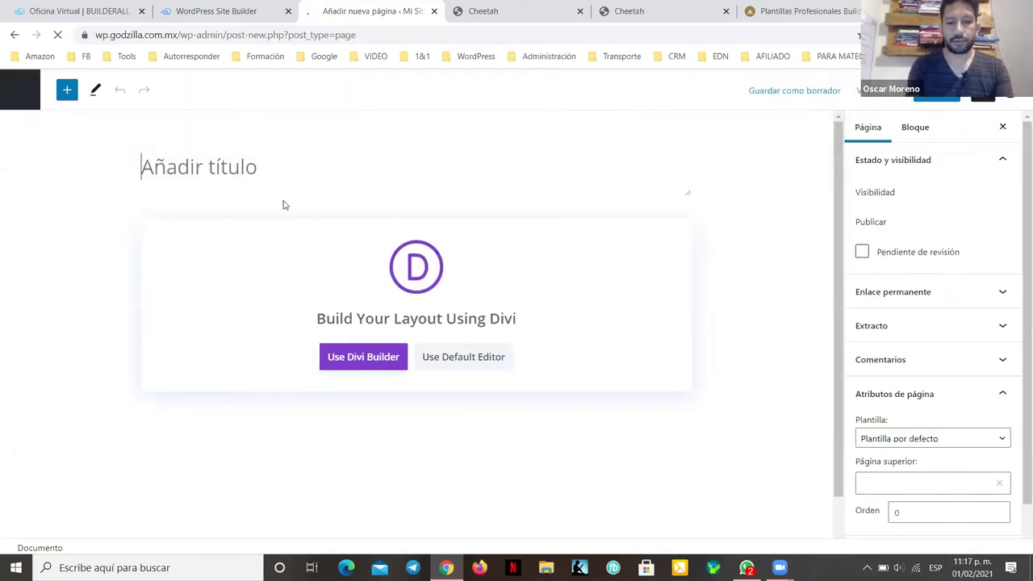
Step: Title the page 'Reviews Curso Online', apply the Blank Page template, and publish it
text(Revie)
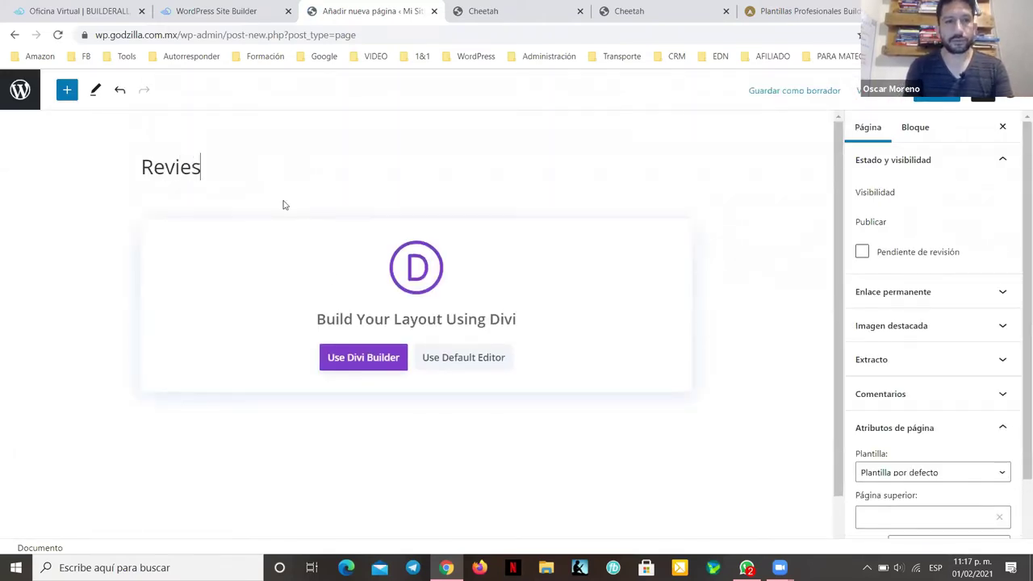
text(ws )
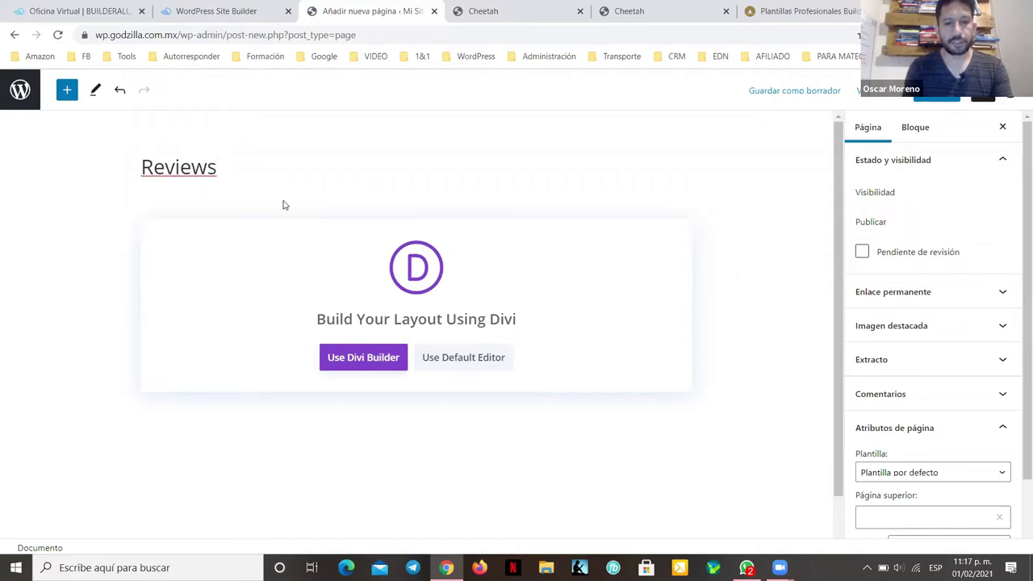
text(Curso Online)
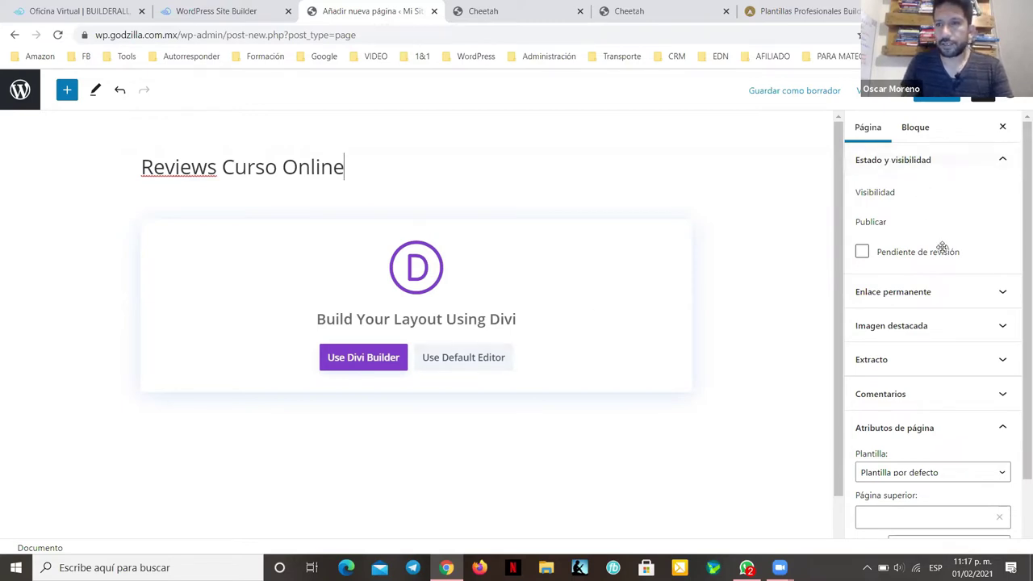
scroll(940, 246, down, 1)
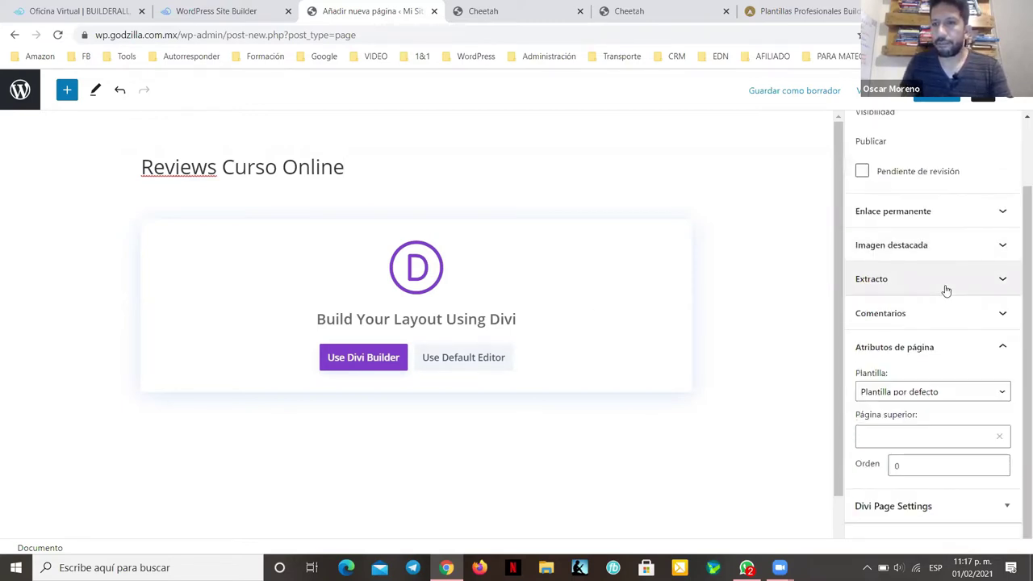
click(912, 391)
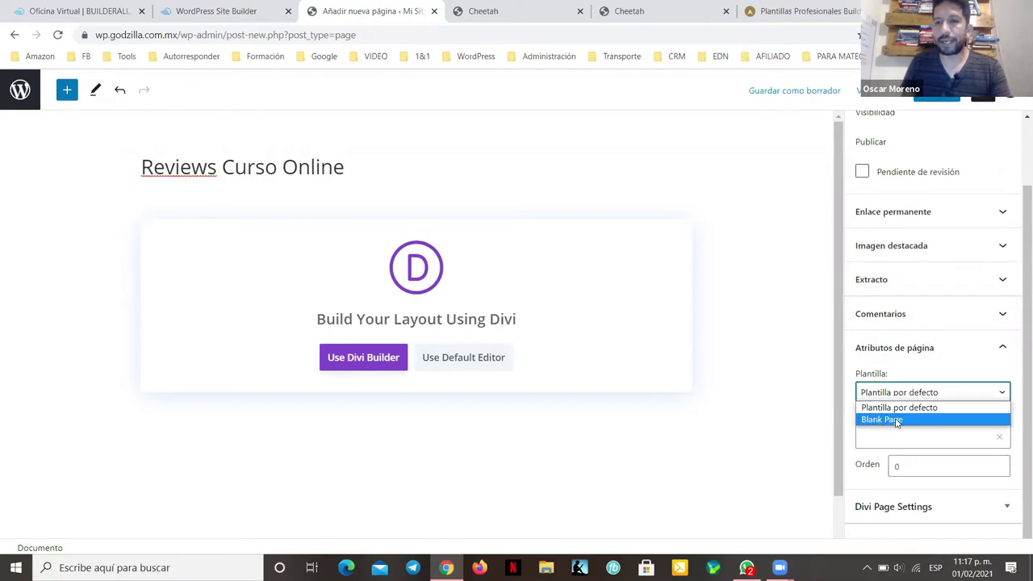
click(896, 420)
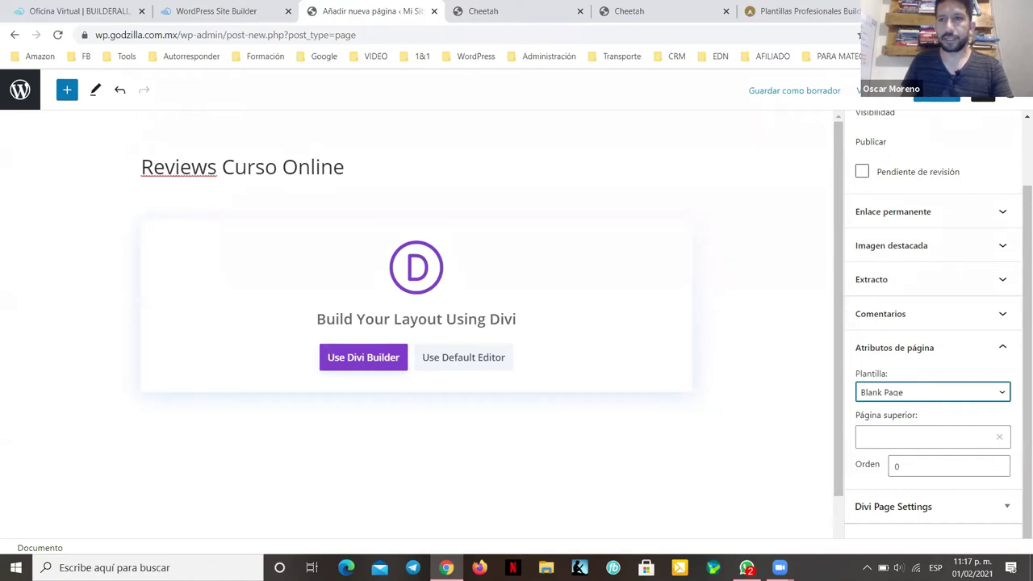
click(936, 93)
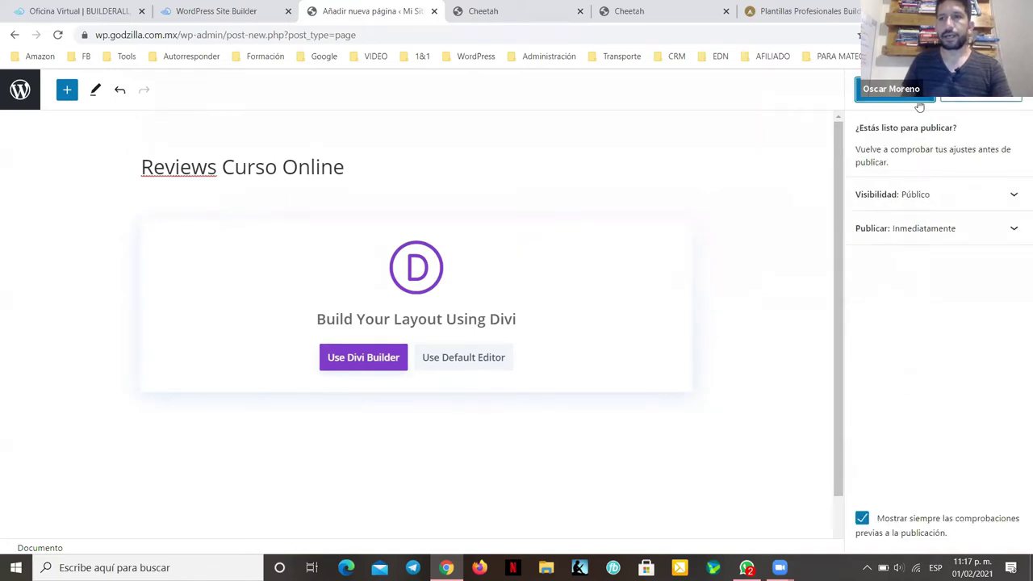
click(919, 104)
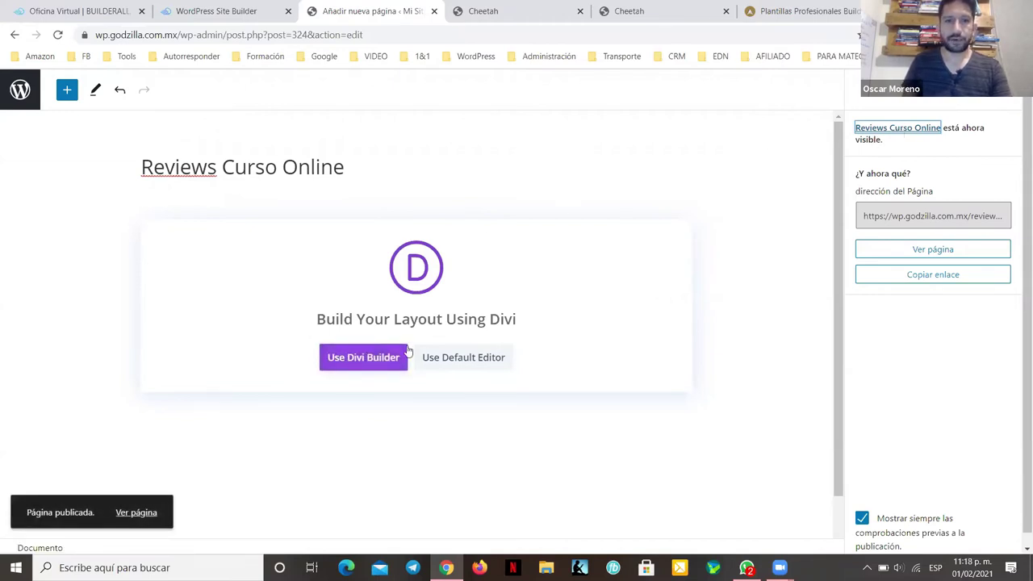
Step: Switch the page to the Divi Builder and start building from scratch
click(365, 357)
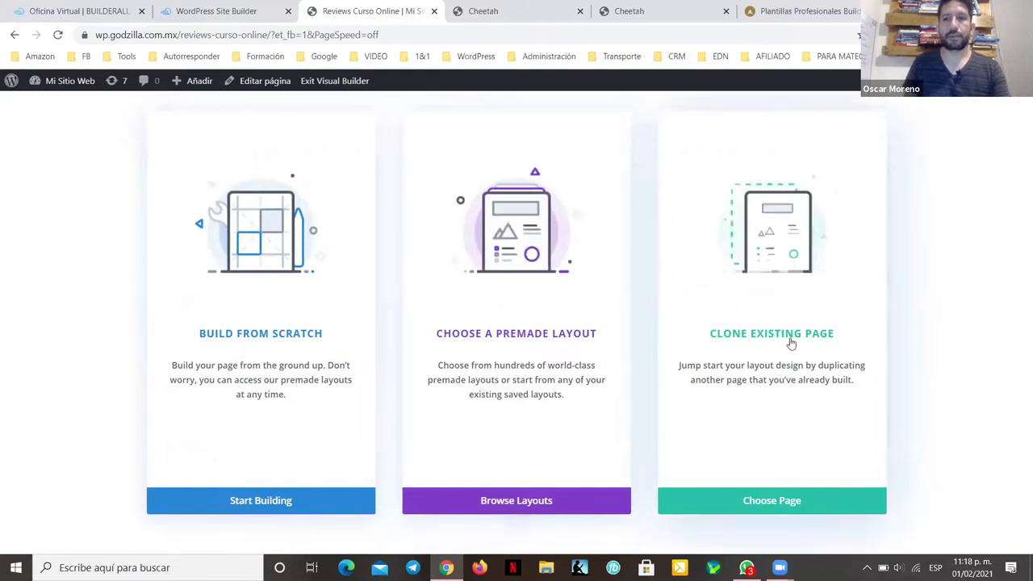
click(245, 500)
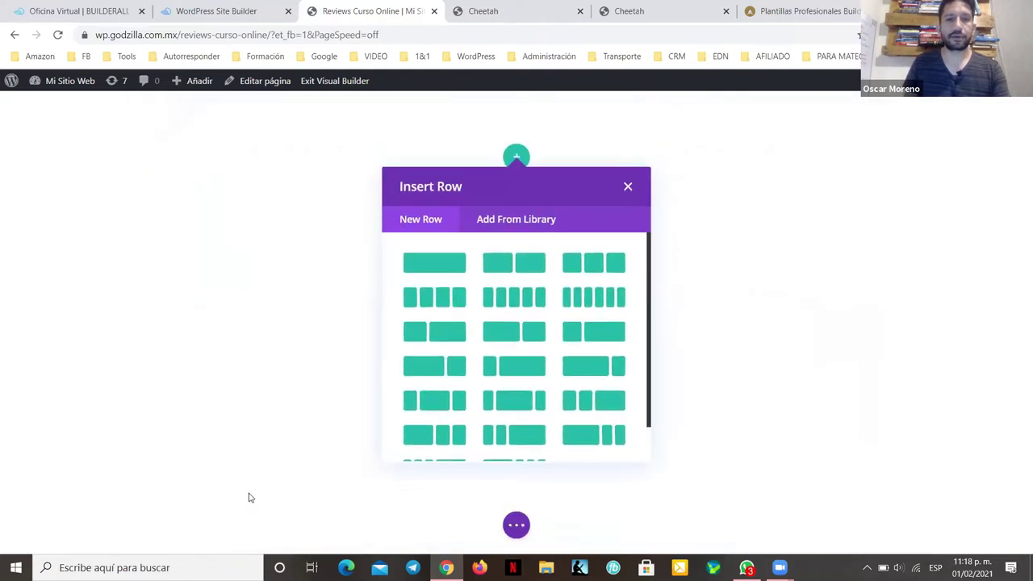
click(627, 188)
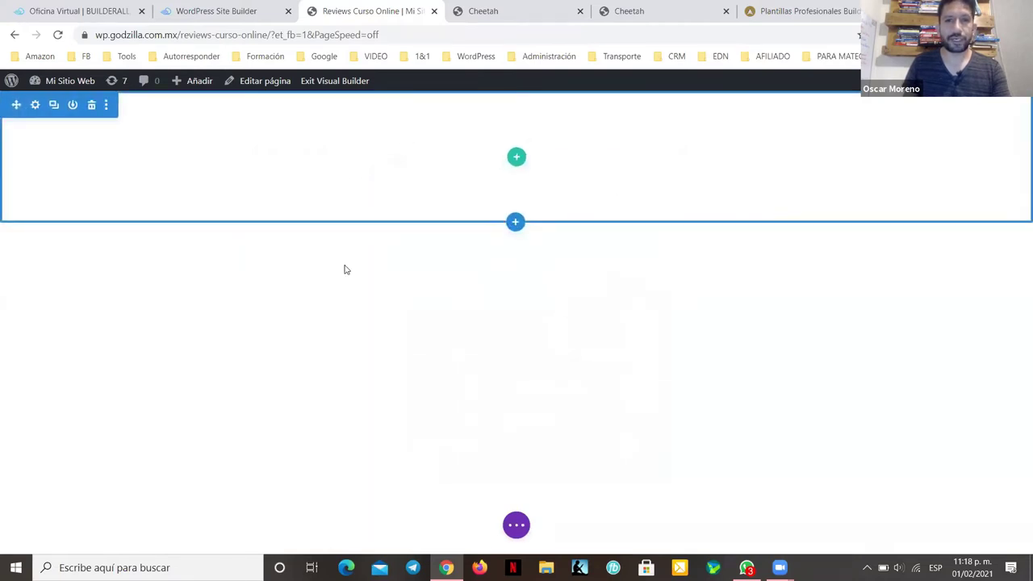
click(36, 106)
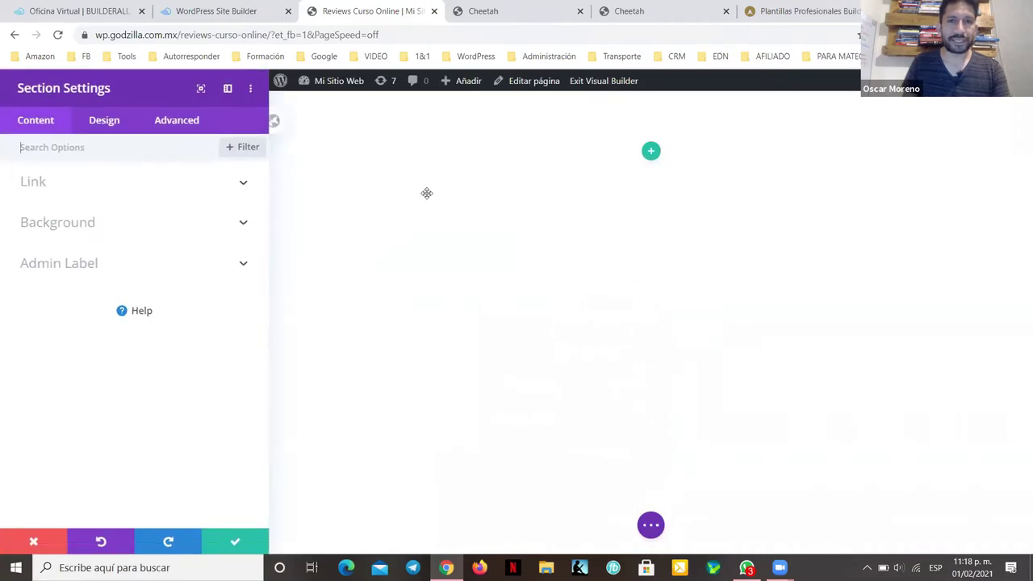
key(Escape)
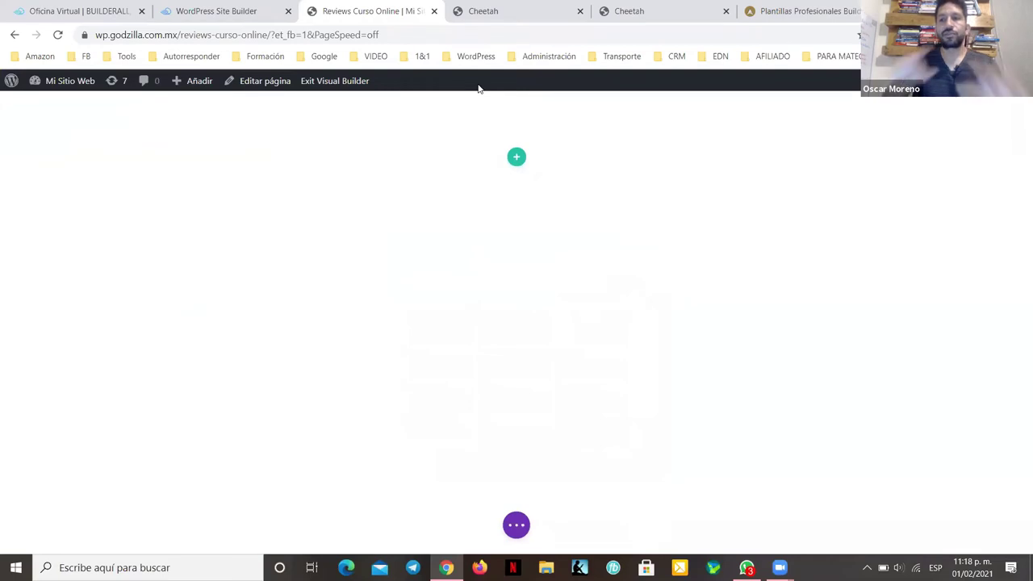
Step: Add a one-column row to the section and bring up its module list
click(508, 161)
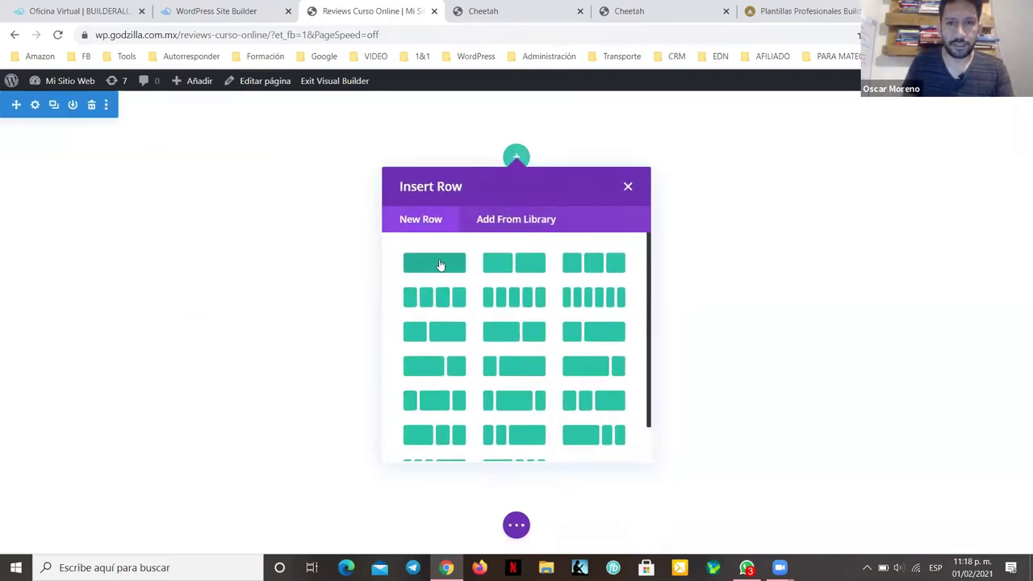
click(668, 131)
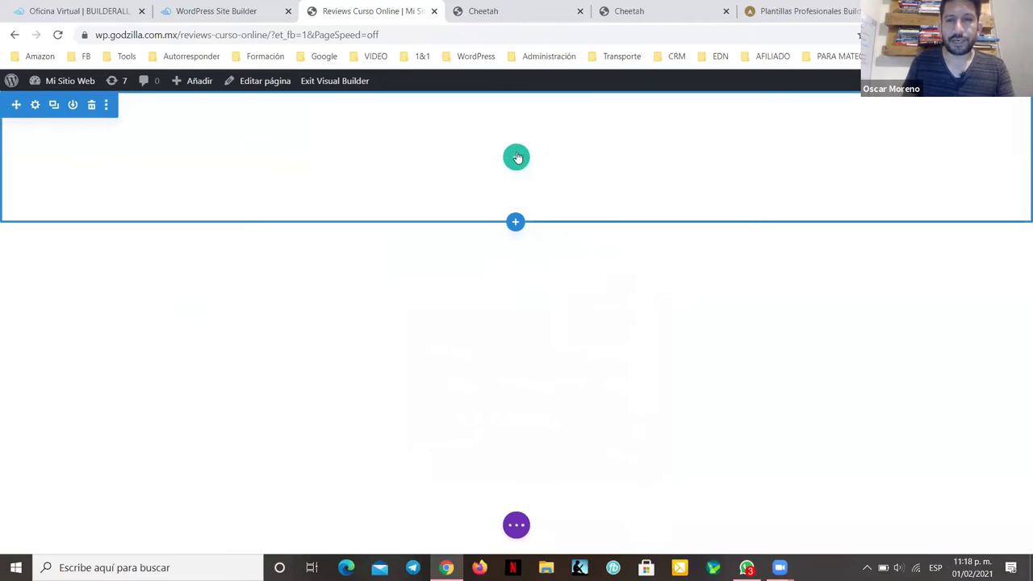
click(517, 157)
click(431, 266)
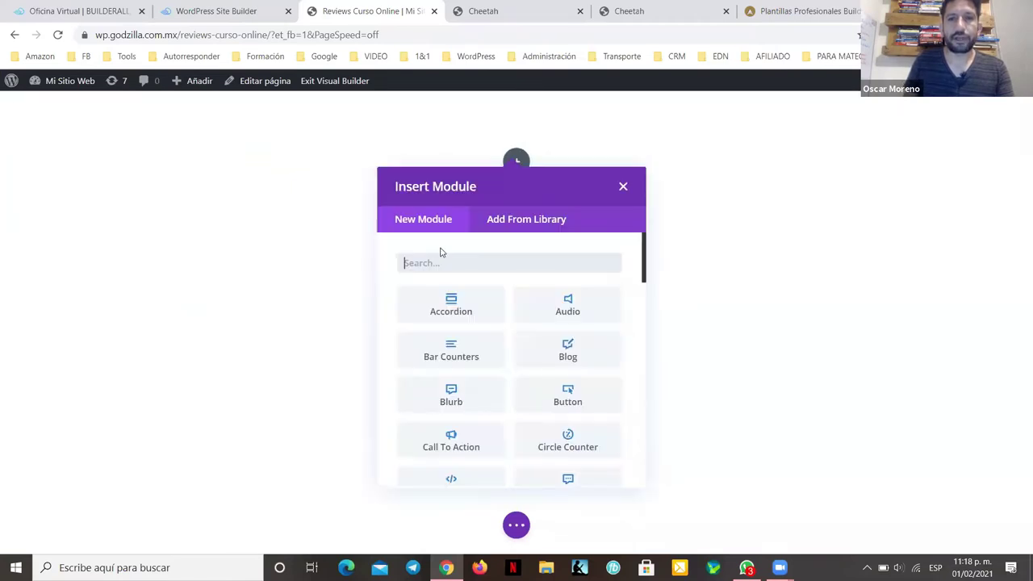
click(730, 317)
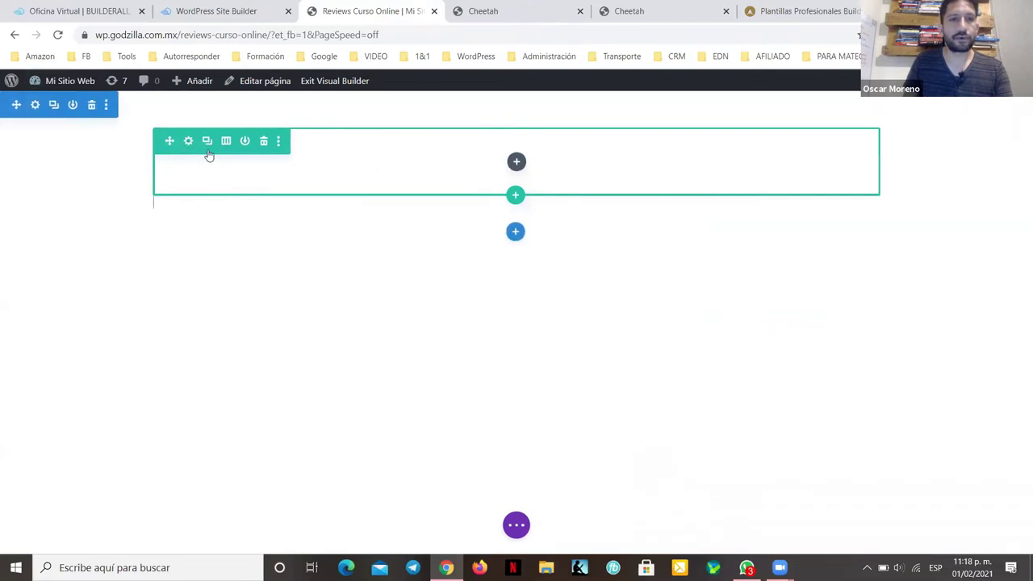
click(516, 163)
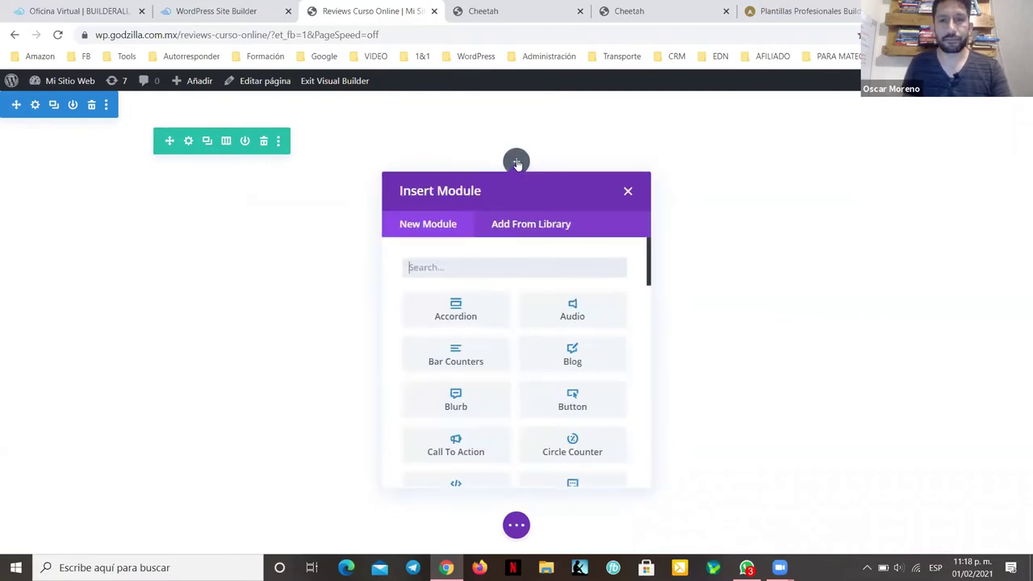
Step: Insert a Woo Reviews module showing the product Curso Online Cocinando Vegano
text(Review)
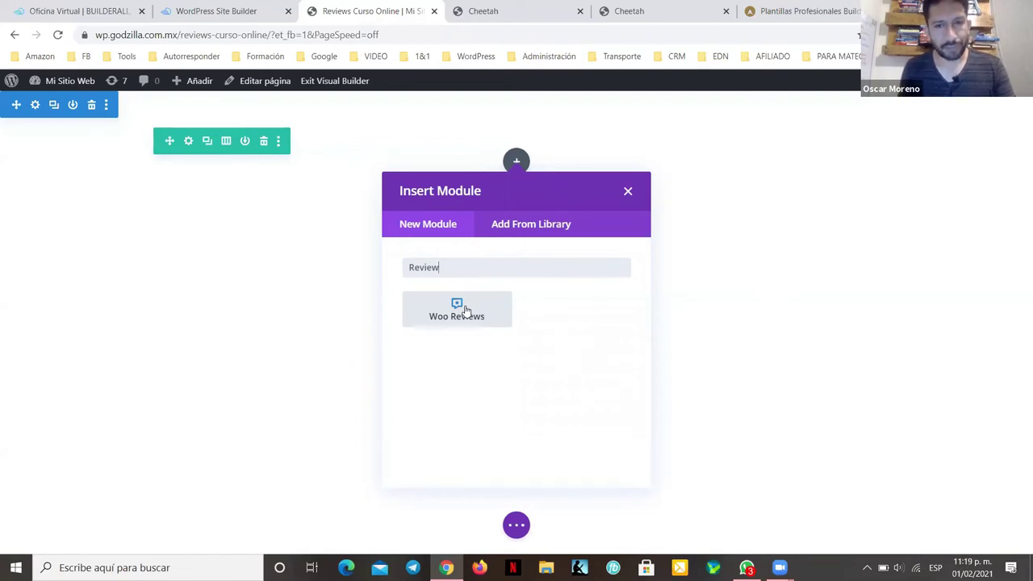
click(457, 309)
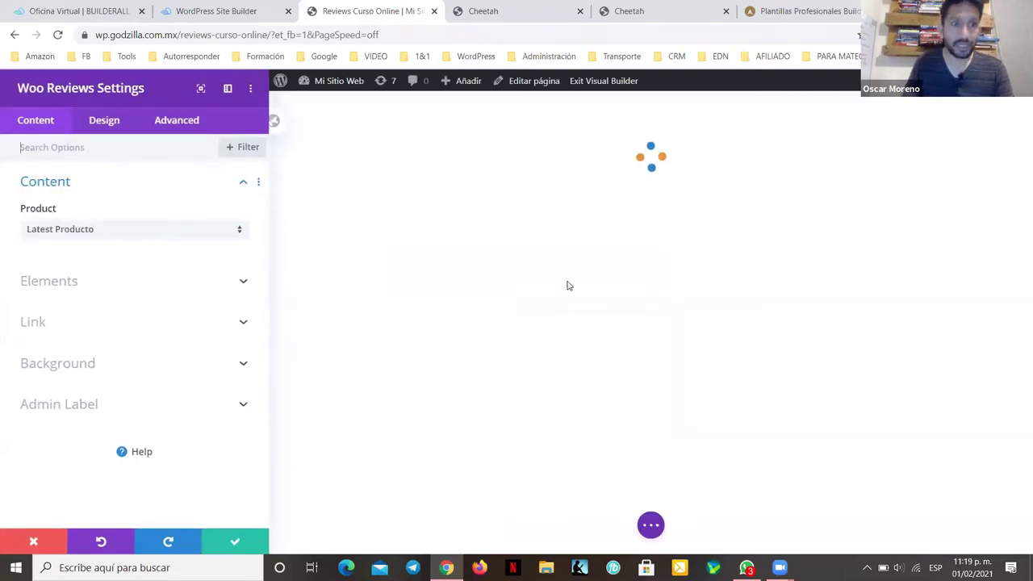
click(239, 232)
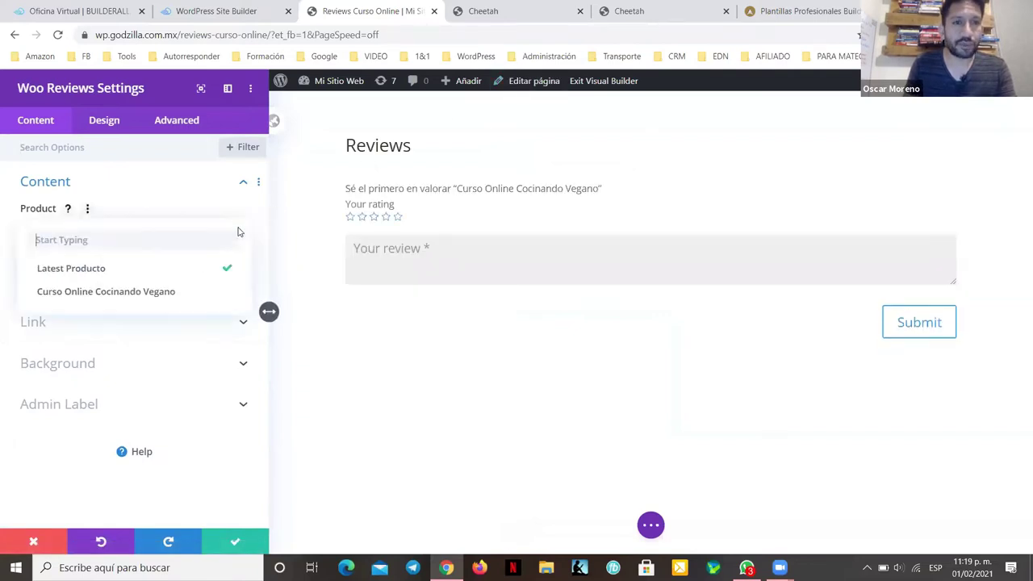
click(142, 292)
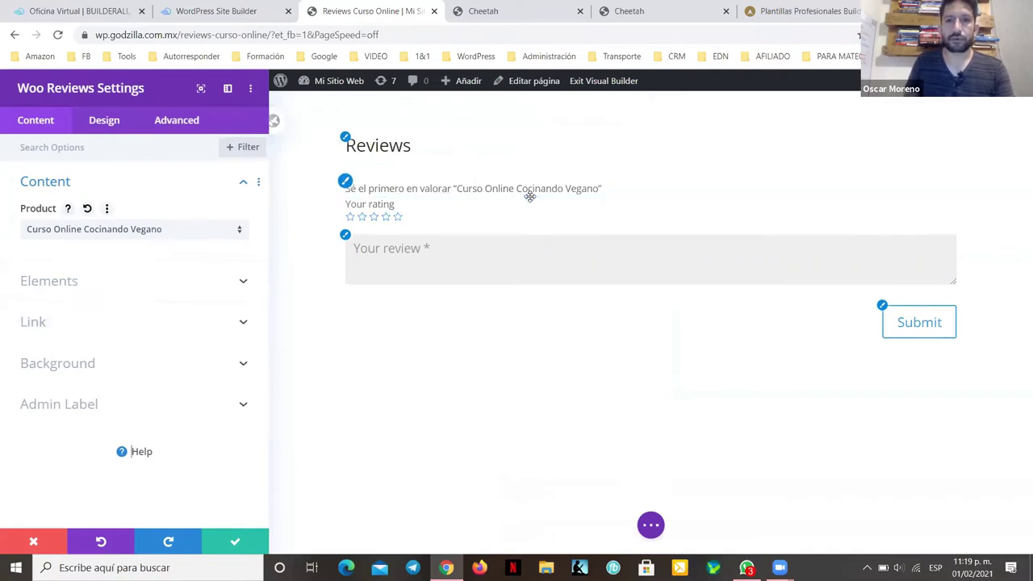
click(888, 320)
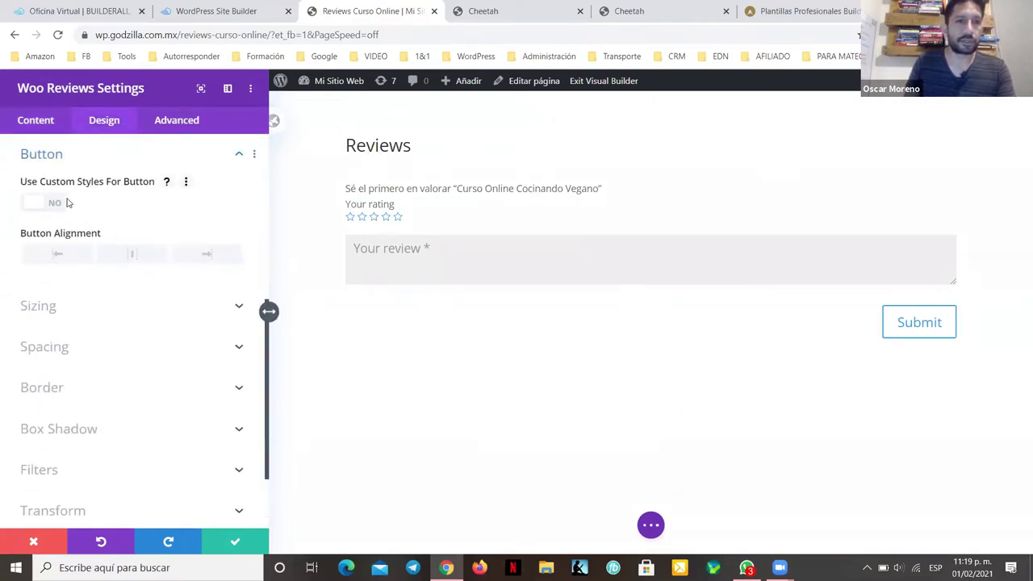
Step: Enable custom Submit button styles with white text and a blue background
click(54, 204)
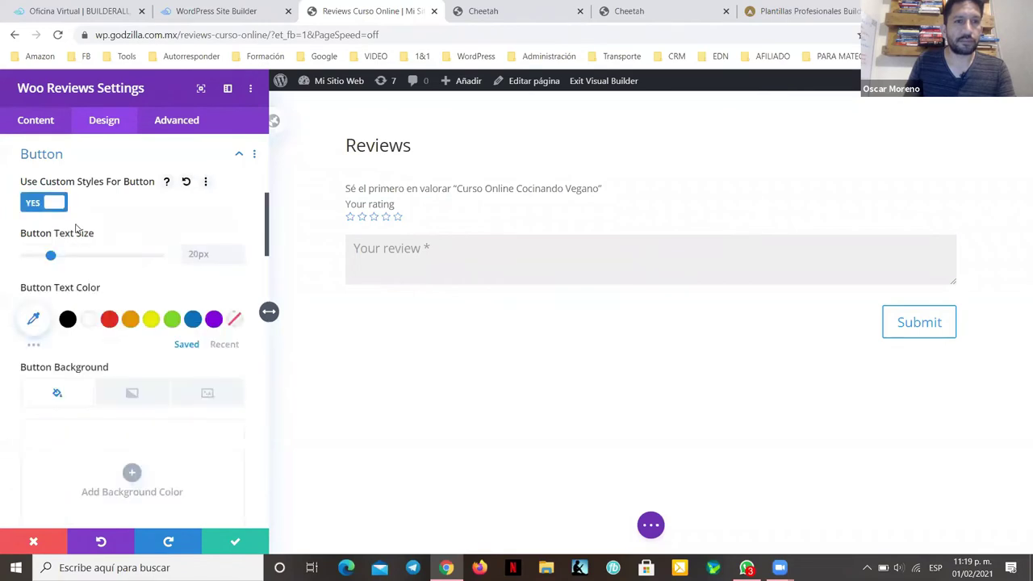
click(193, 320)
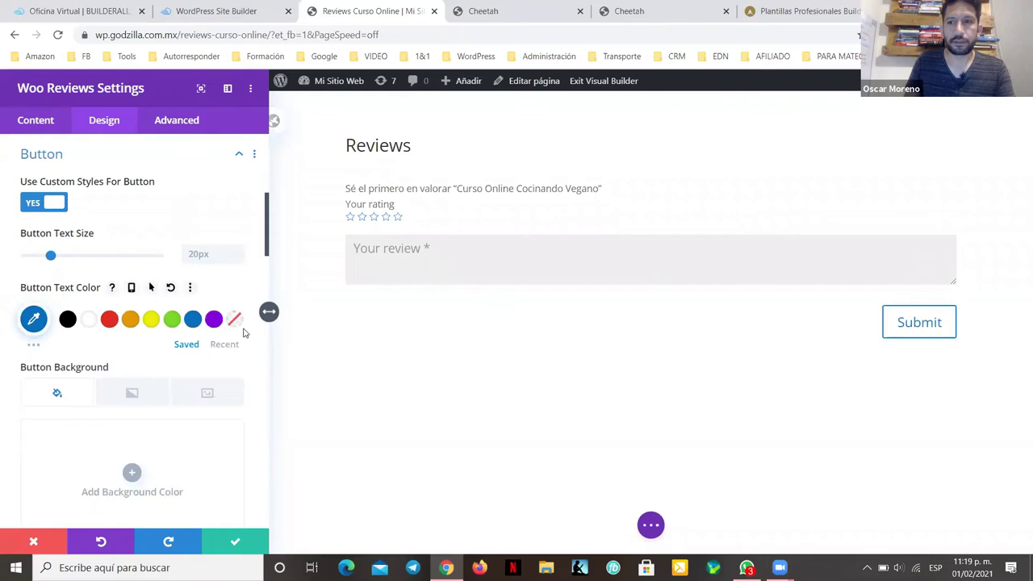
click(173, 321)
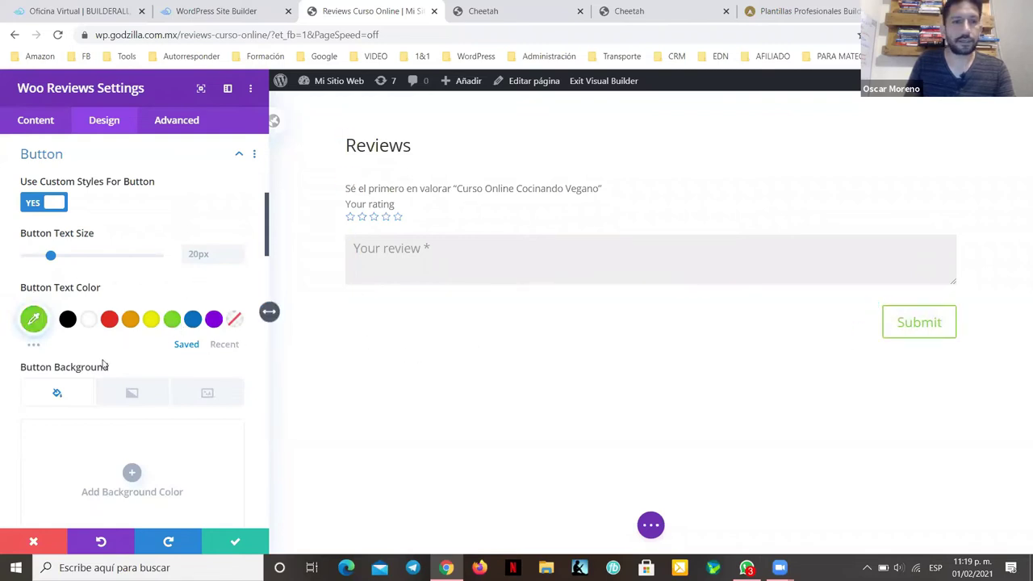
scroll(101, 358, down, 1)
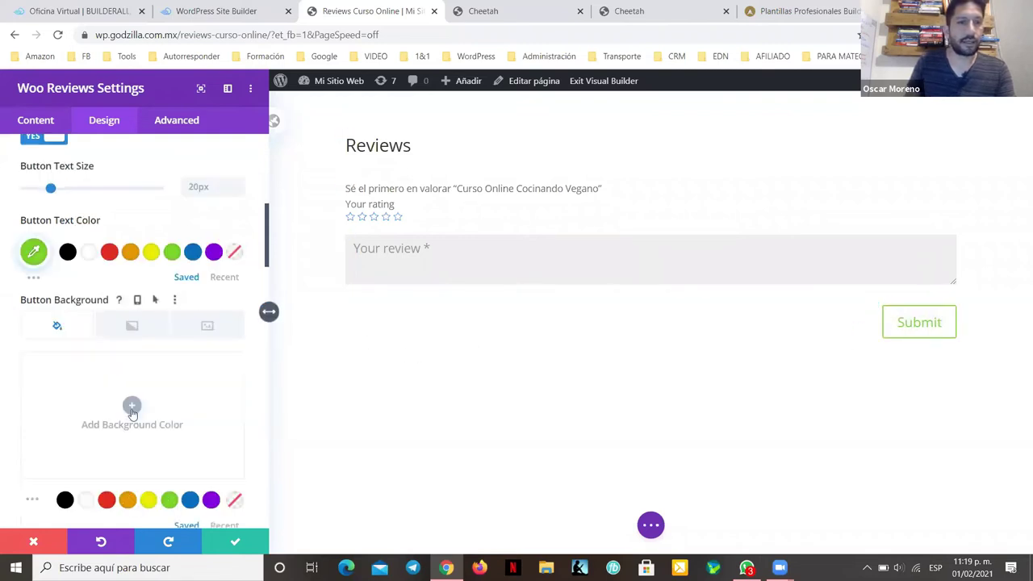
click(88, 253)
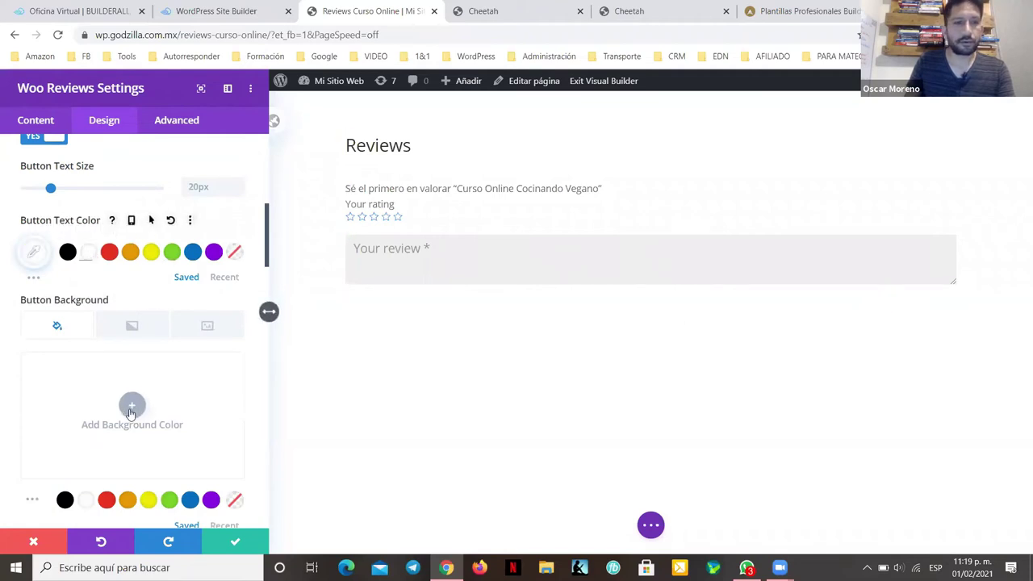
click(168, 501)
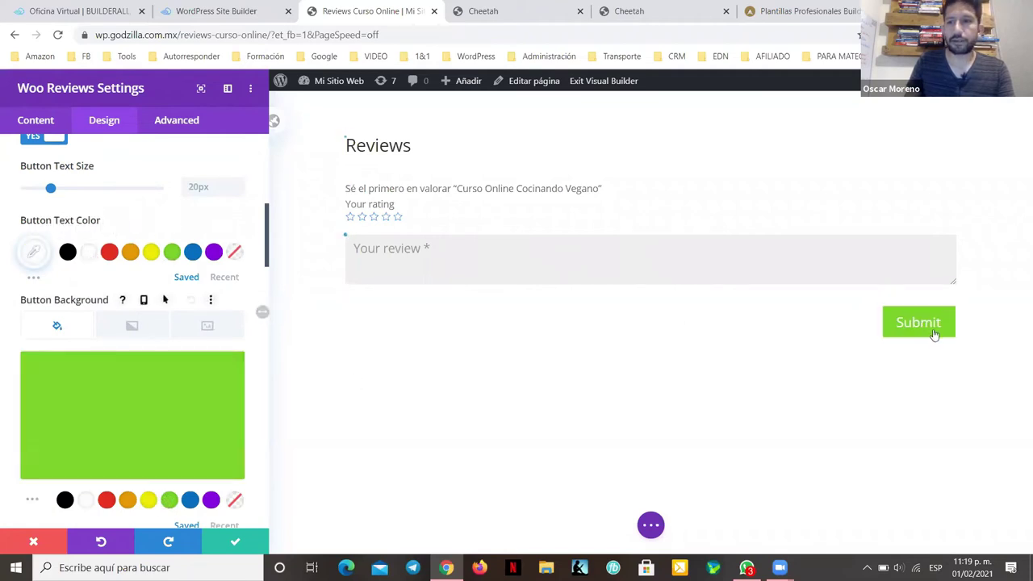
scroll(197, 434, down, 2)
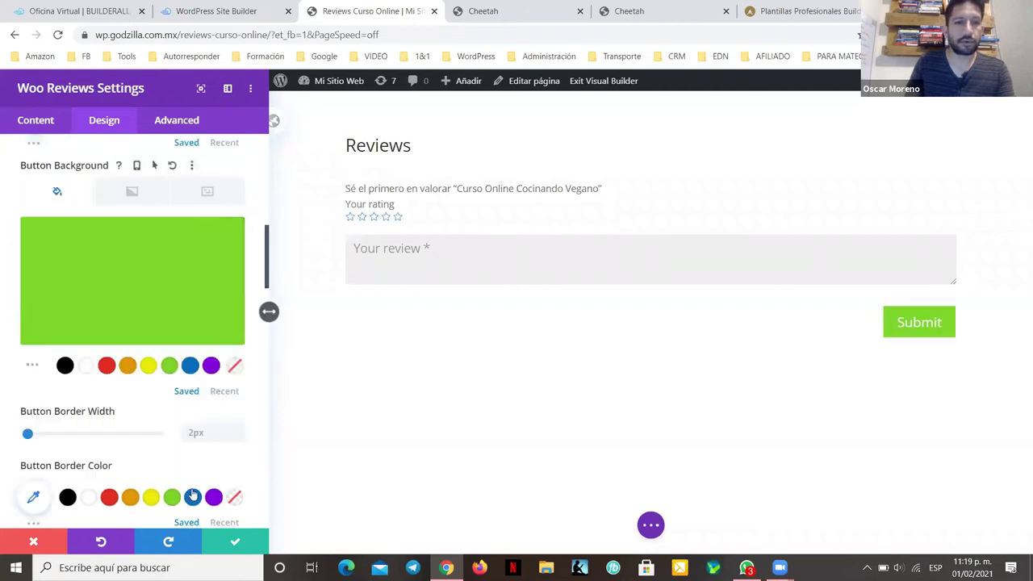
click(190, 366)
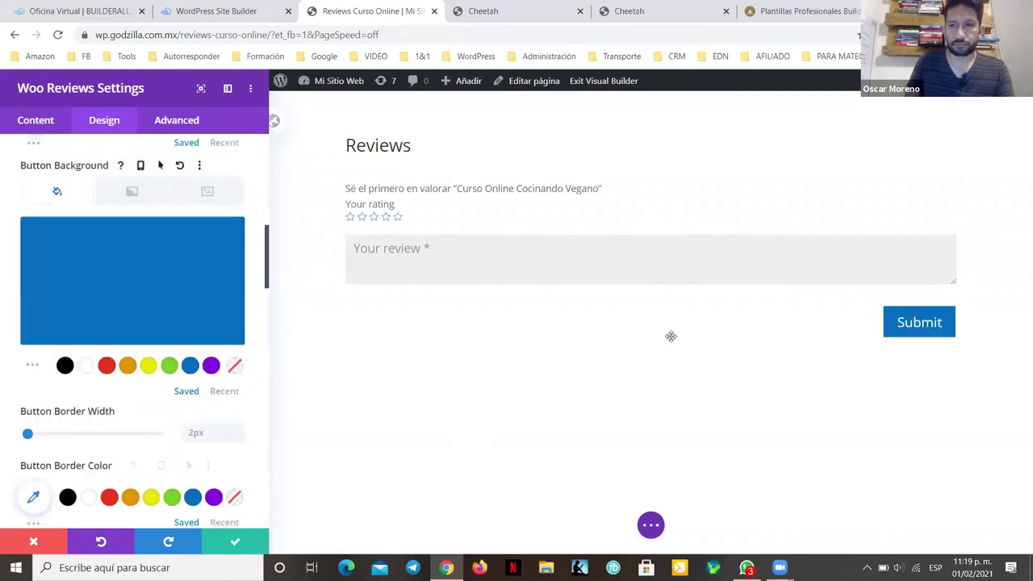
scroll(270, 310, down, 2)
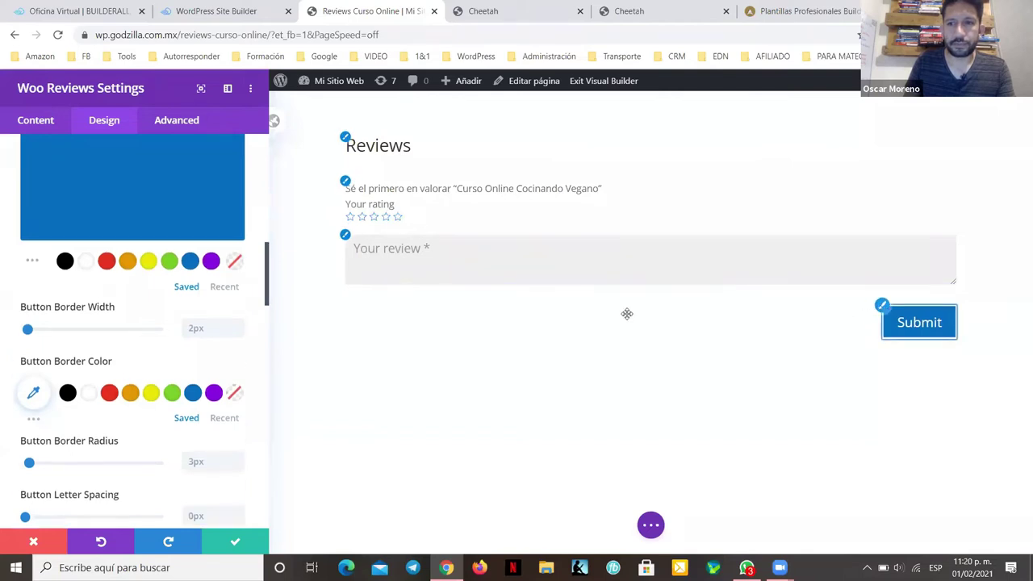
Step: Set the Submit button font to Poppins in uppercase
scroll(137, 337, up, 2)
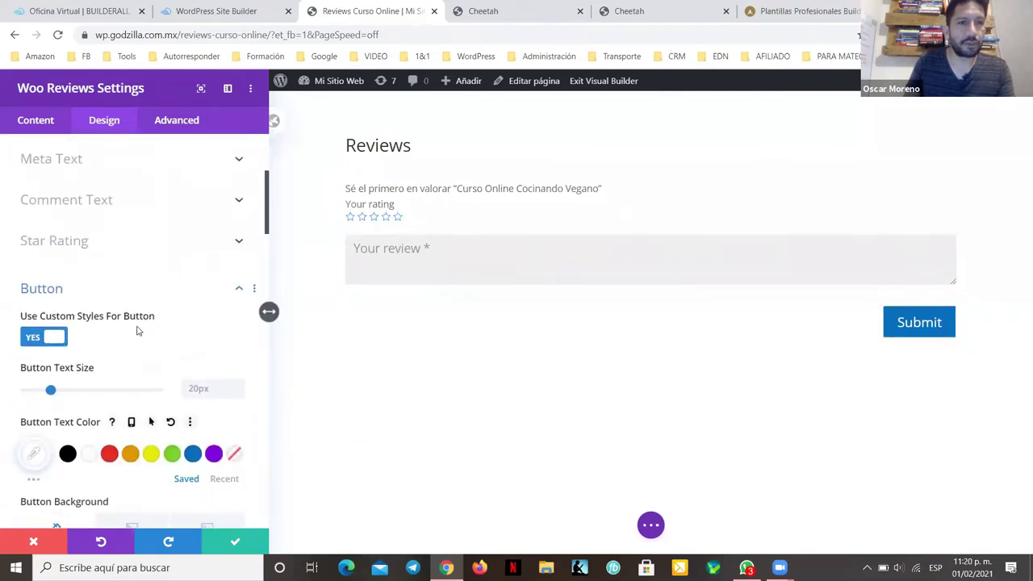
scroll(137, 331, up, 1)
scroll(137, 327, down, 1)
scroll(135, 322, up, 3)
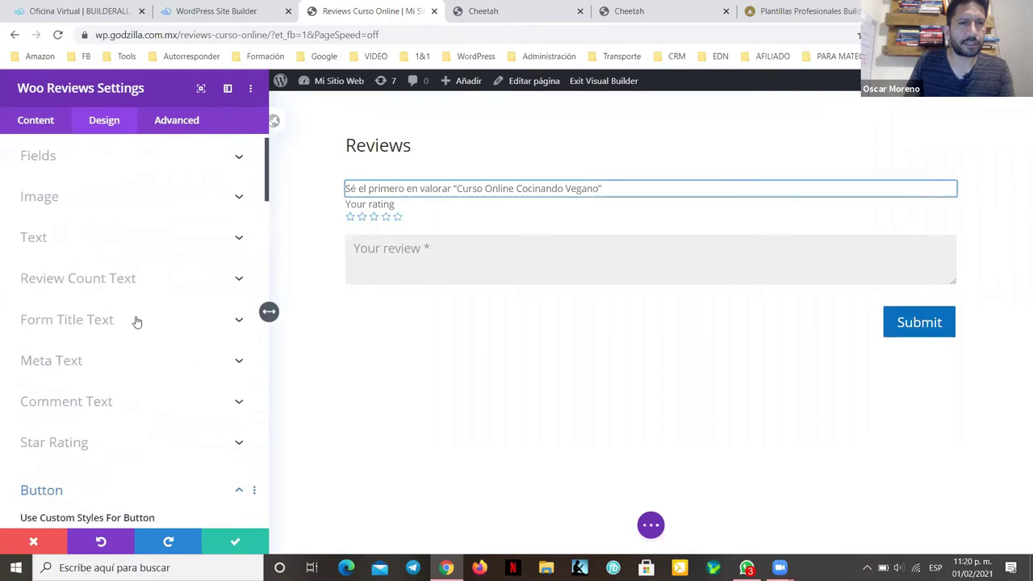
scroll(136, 322, down, 7)
scroll(135, 322, down, 3)
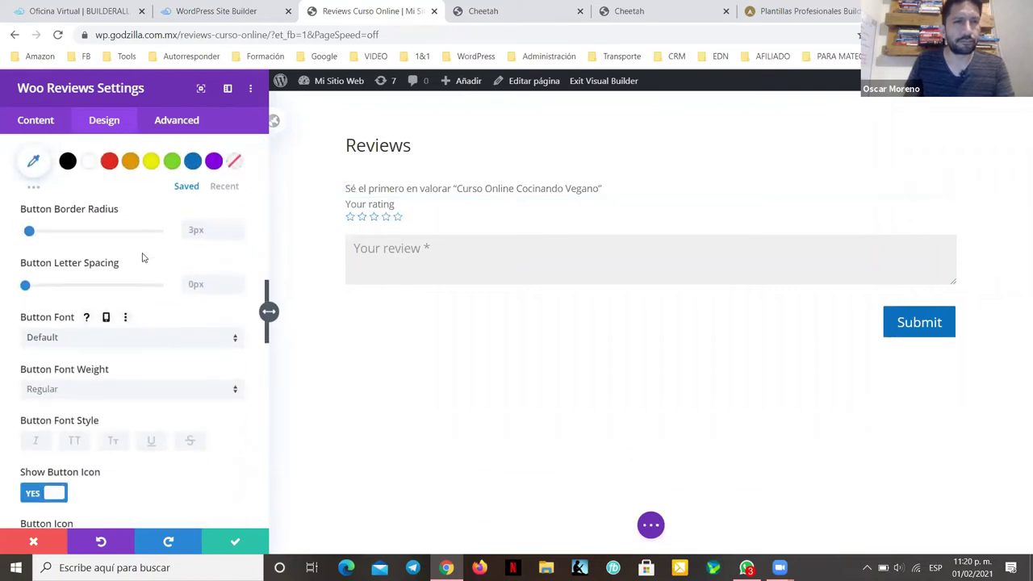
scroll(81, 291, down, 1)
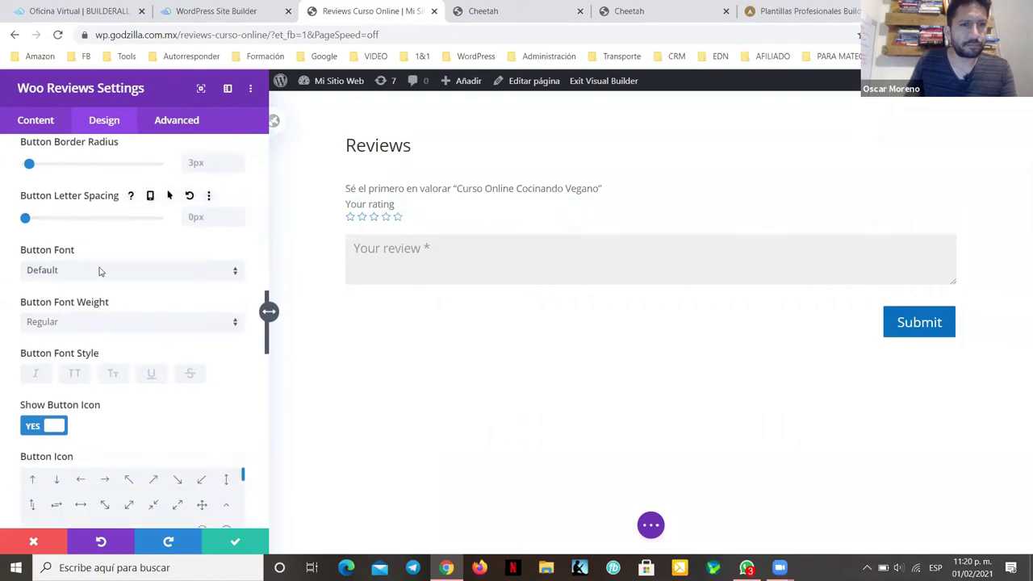
click(103, 273)
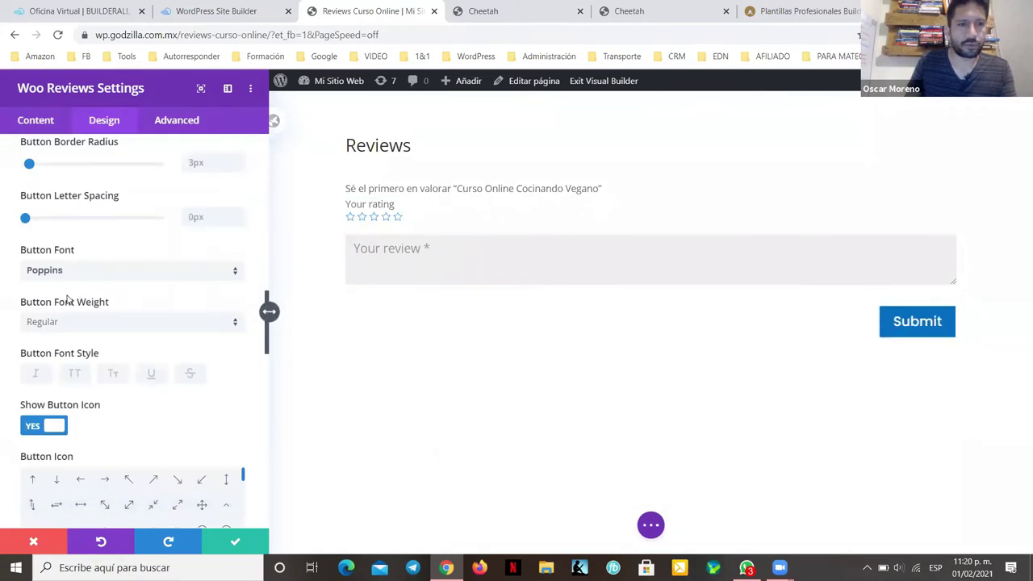
scroll(67, 299, down, 1)
click(73, 307)
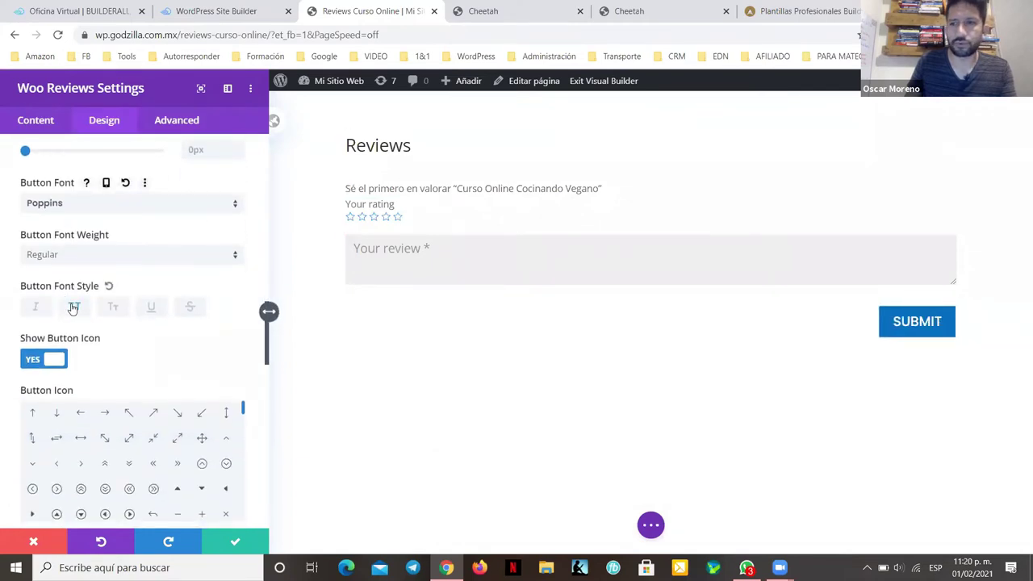
scroll(121, 291, down, 3)
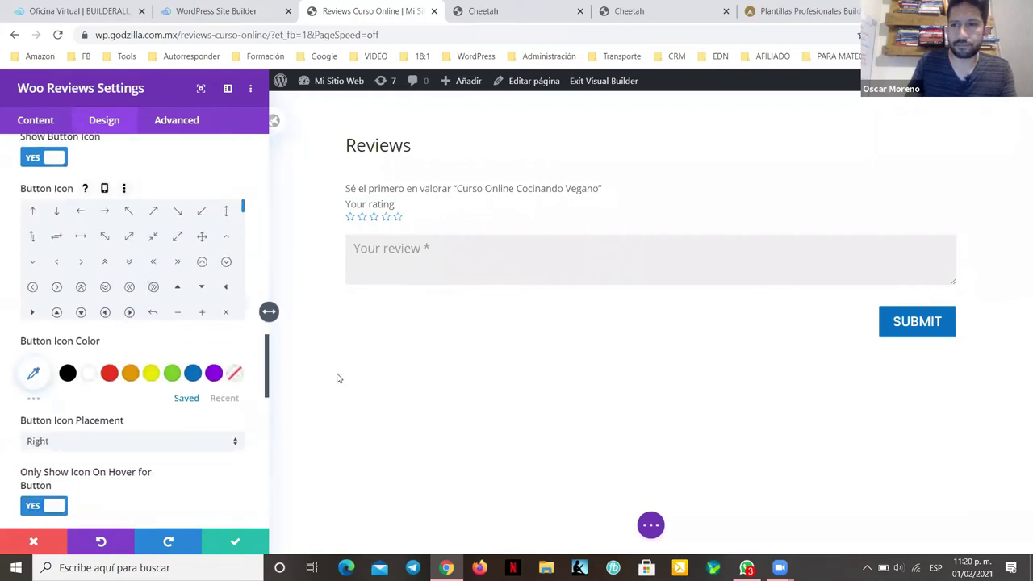
Step: Give the Submit button a white arrow icon placed on the right
click(153, 287)
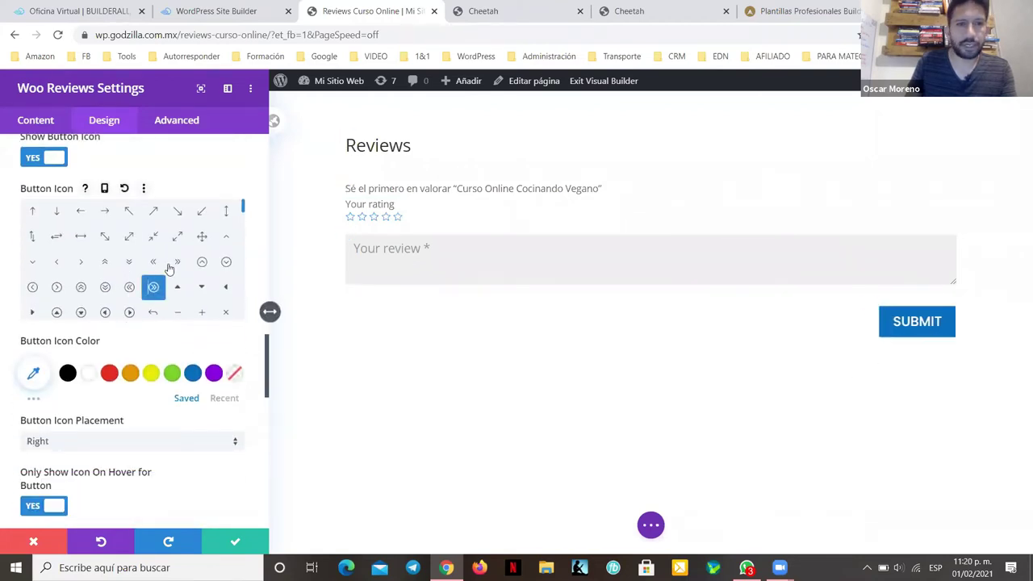
click(87, 372)
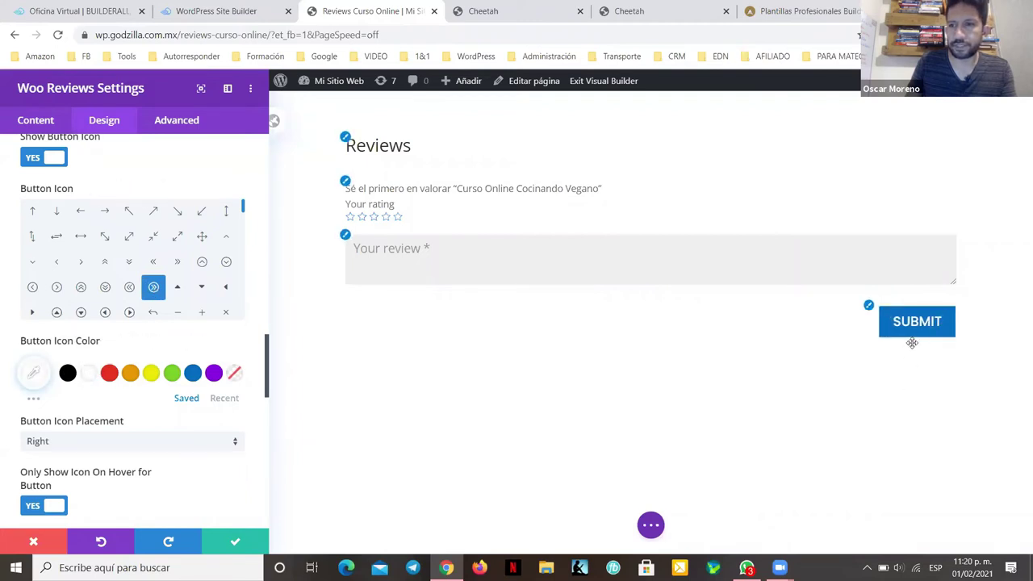
scroll(204, 276, up, 1)
scroll(200, 282, down, 2)
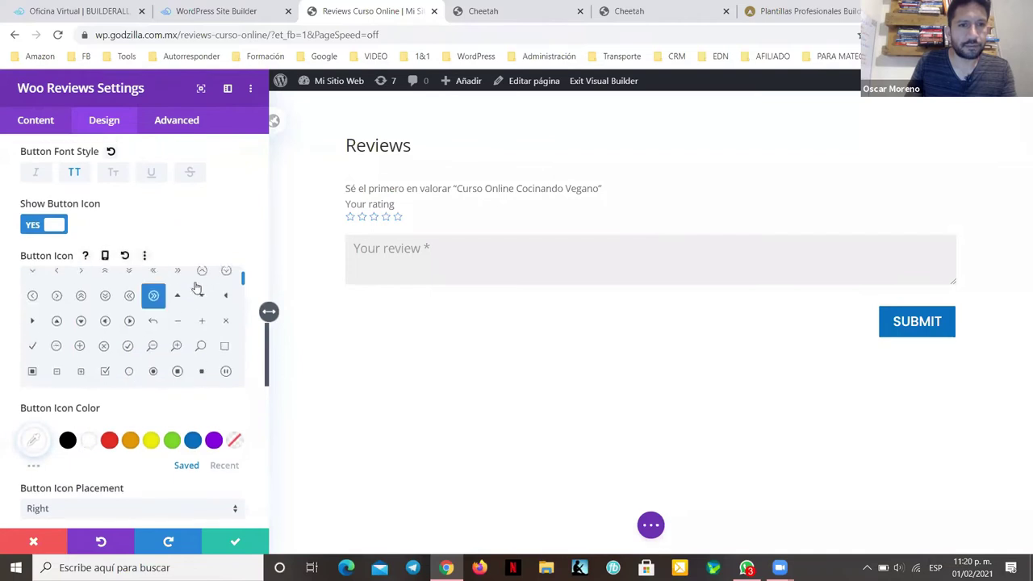
scroll(188, 303, up, 1)
scroll(171, 327, down, 2)
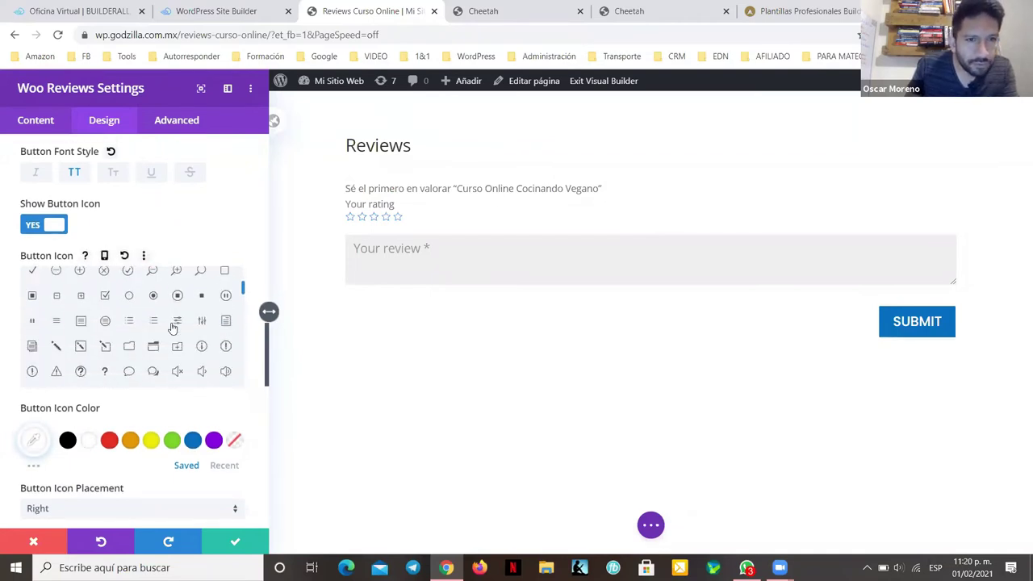
scroll(142, 356, down, 2)
click(105, 279)
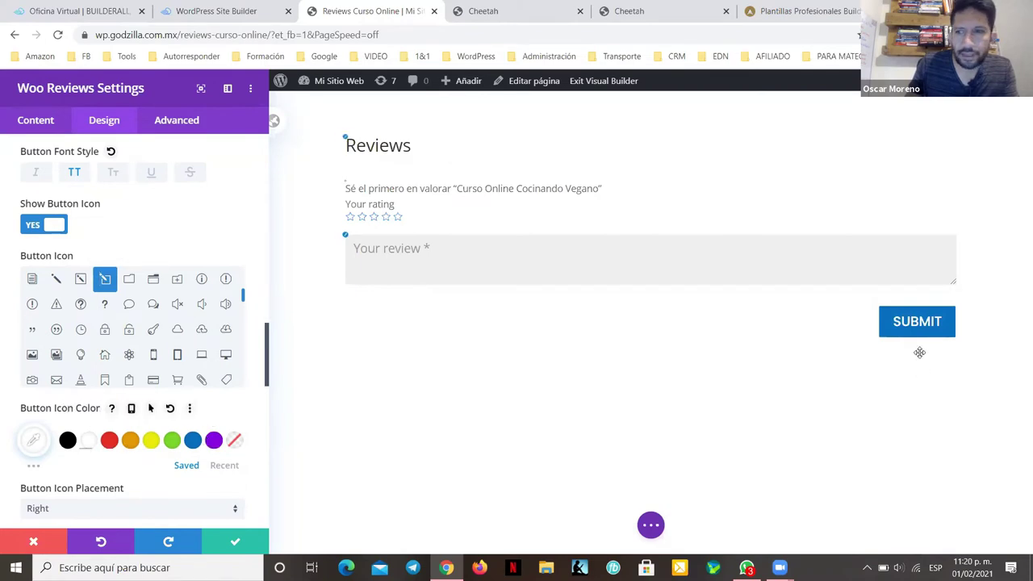
scroll(161, 430, down, 1)
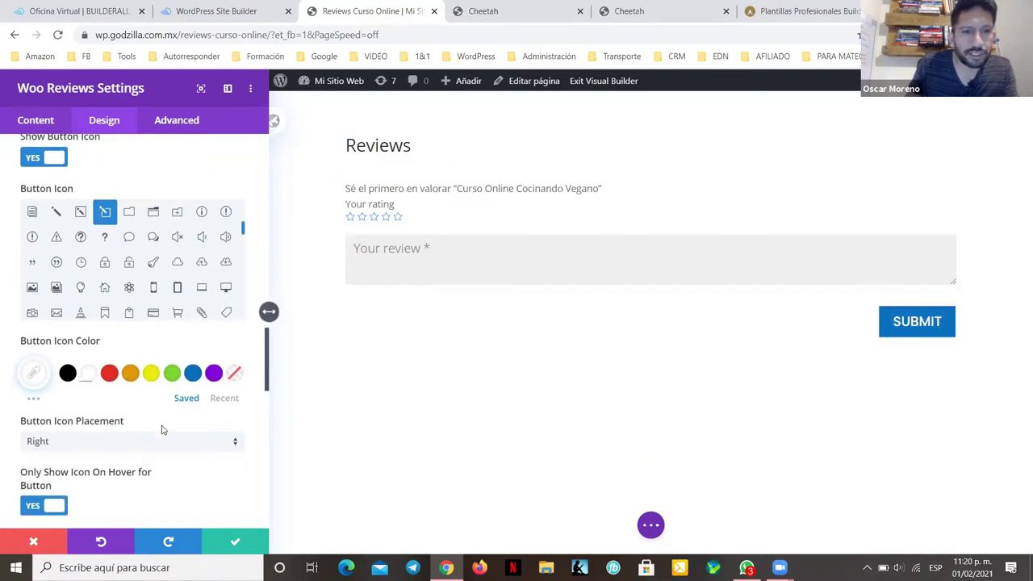
click(105, 443)
click(83, 466)
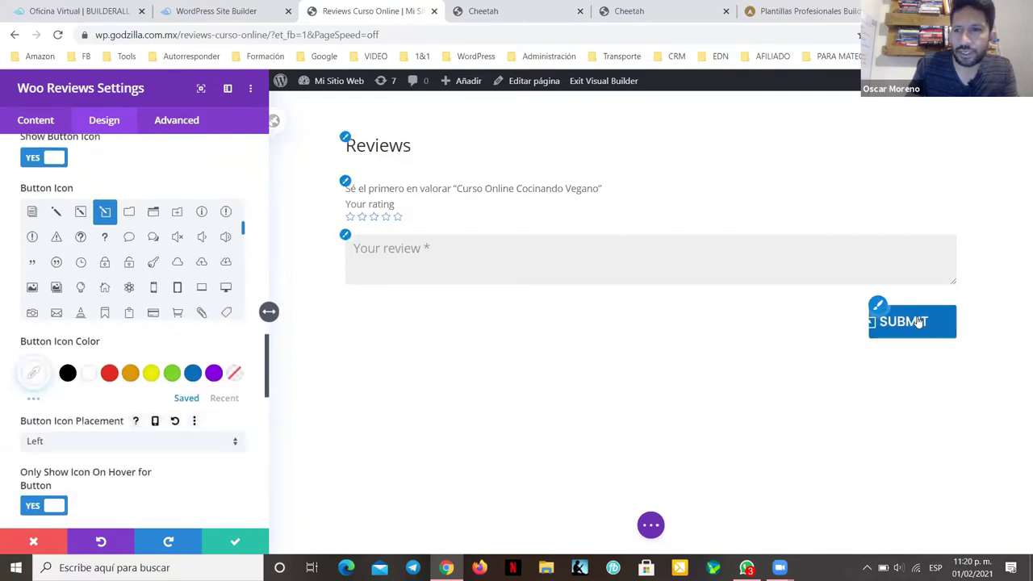
click(105, 443)
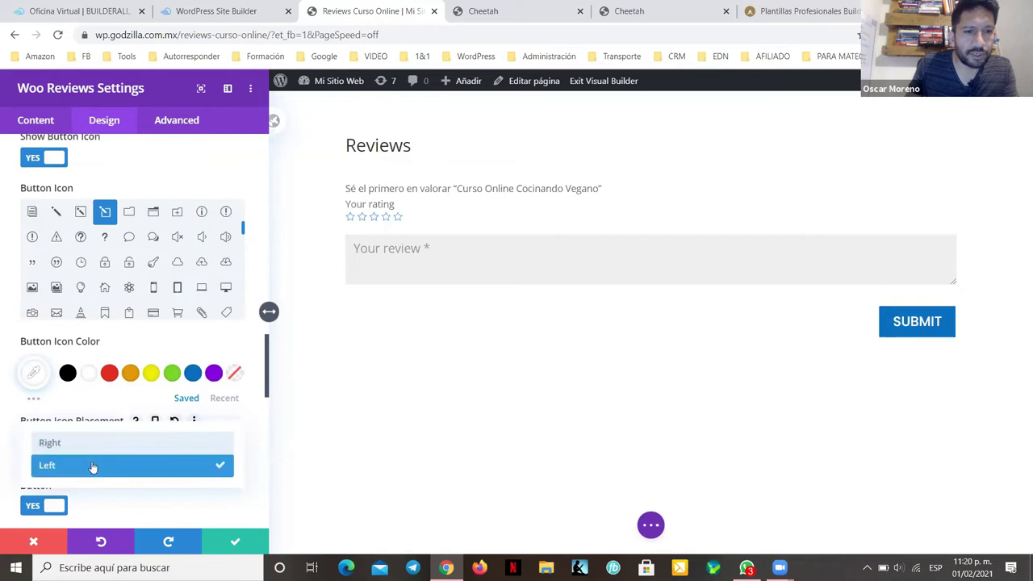
key(Return)
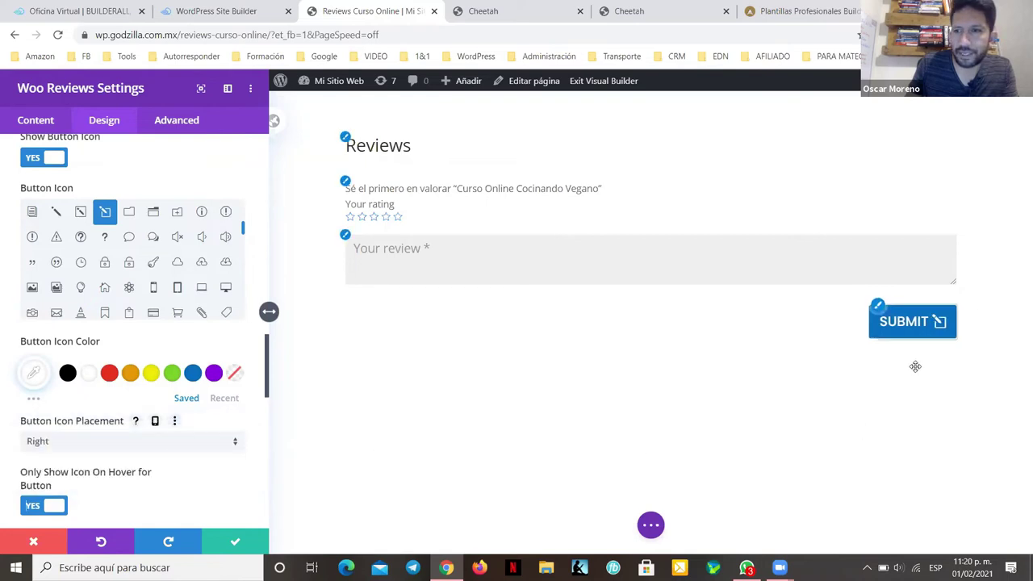
scroll(156, 371, down, 5)
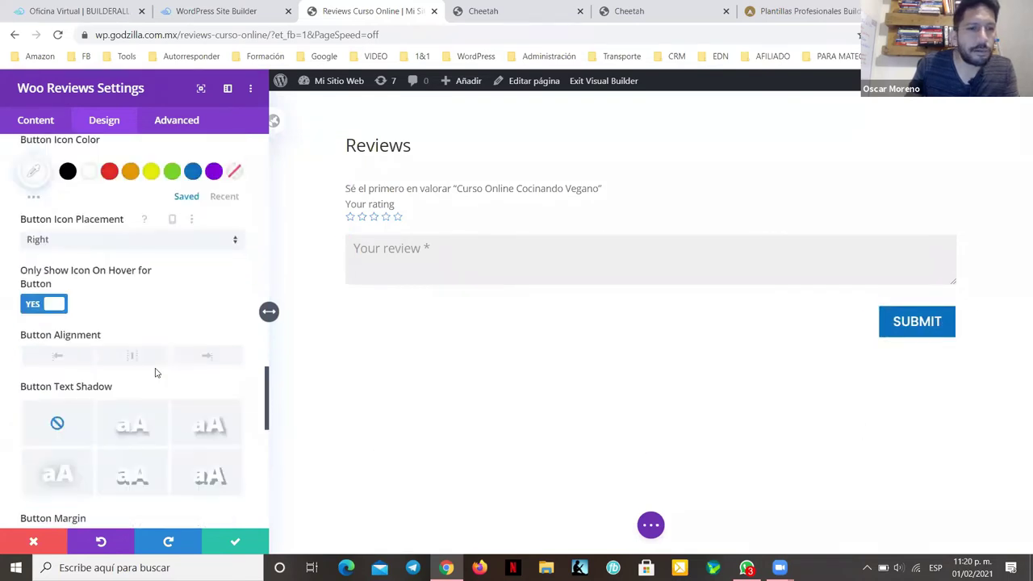
Step: Set the focused field background and the review box background to white
click(345, 236)
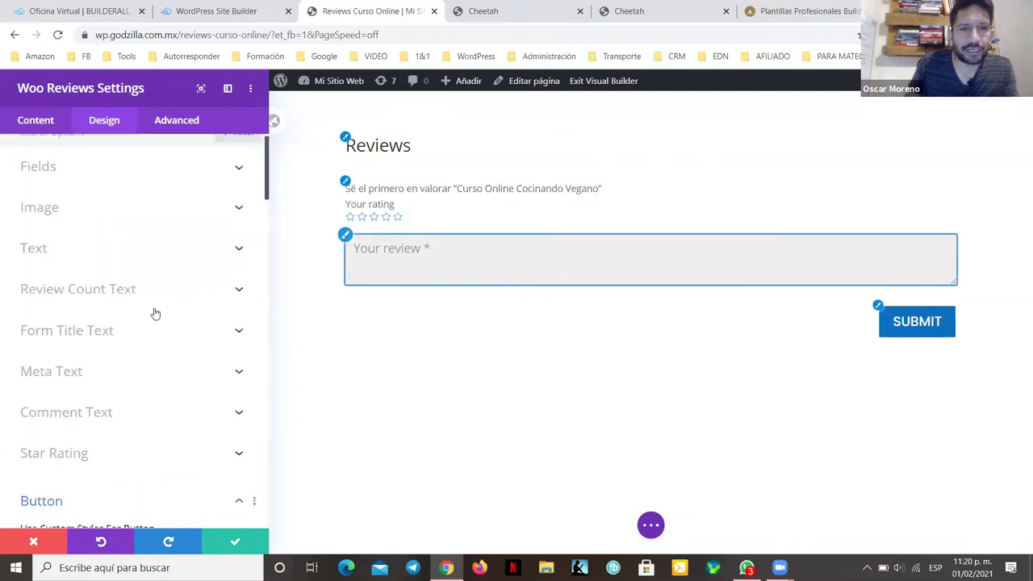
scroll(121, 276, down, 3)
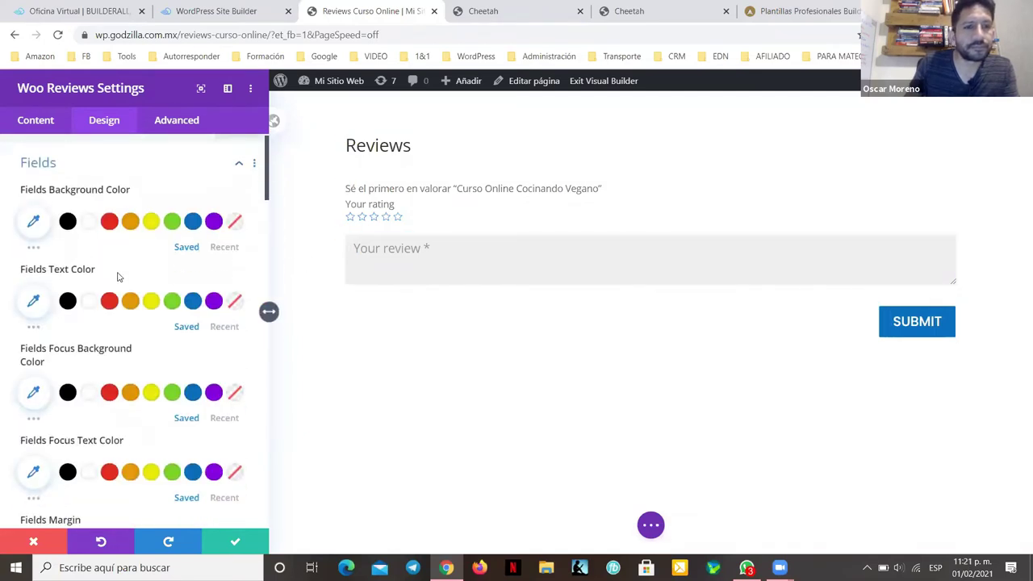
scroll(118, 276, up, 2)
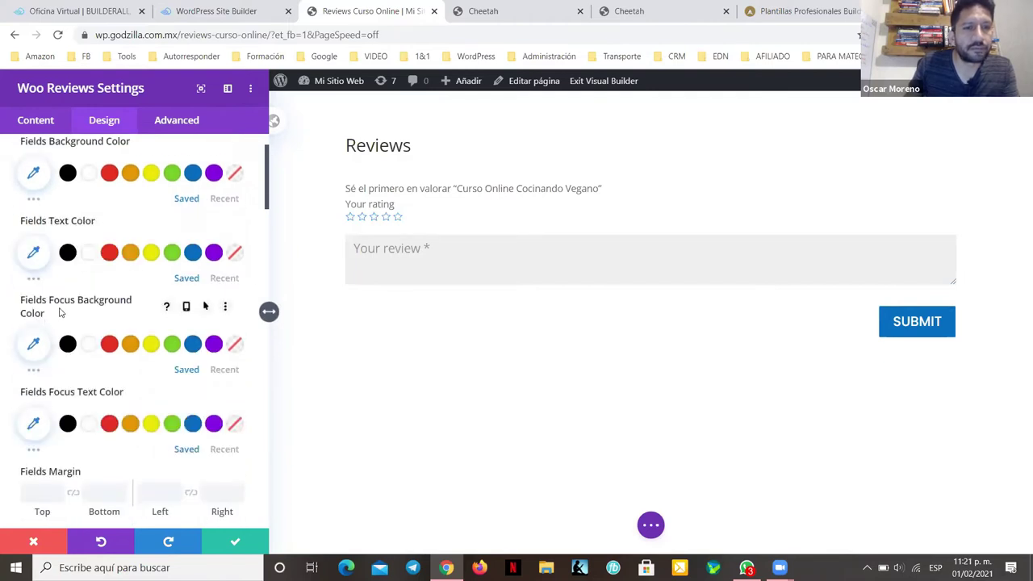
click(34, 367)
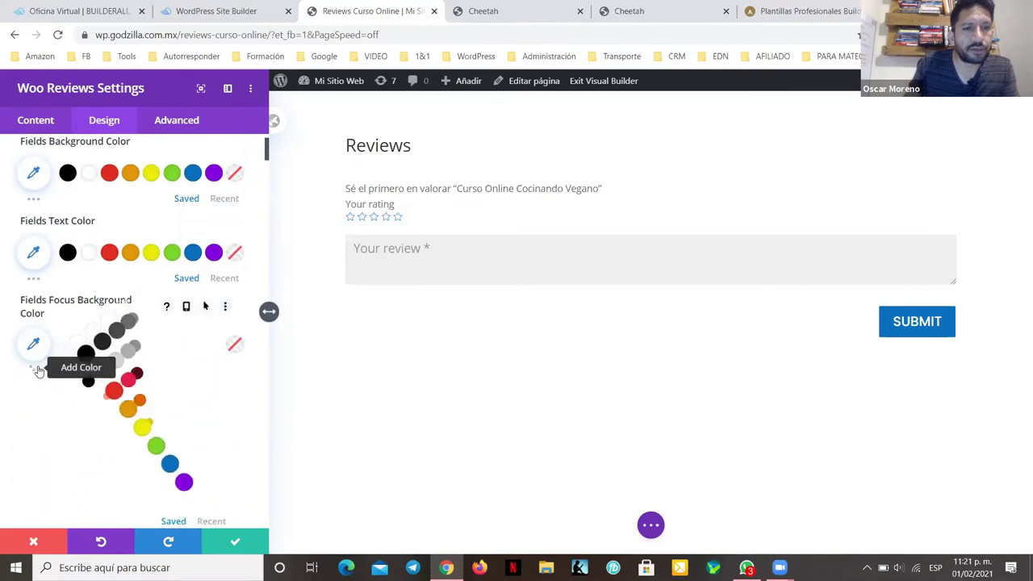
click(89, 370)
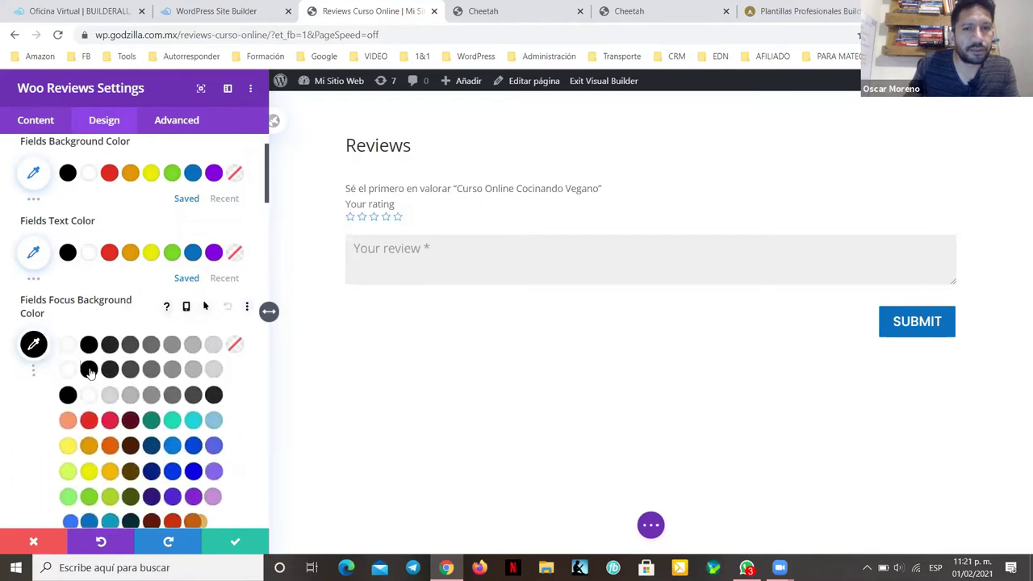
click(88, 343)
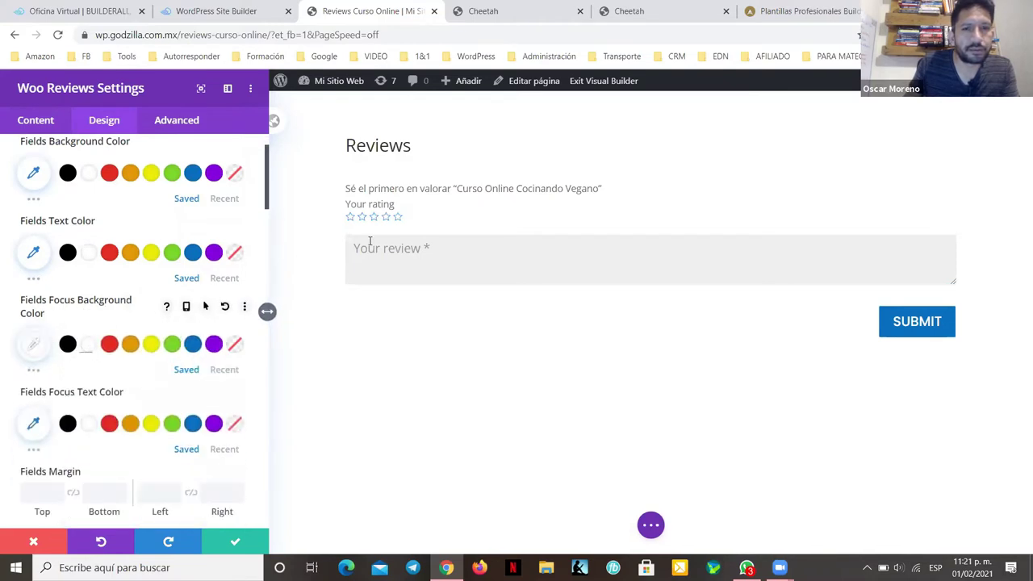
scroll(143, 297, down, 2)
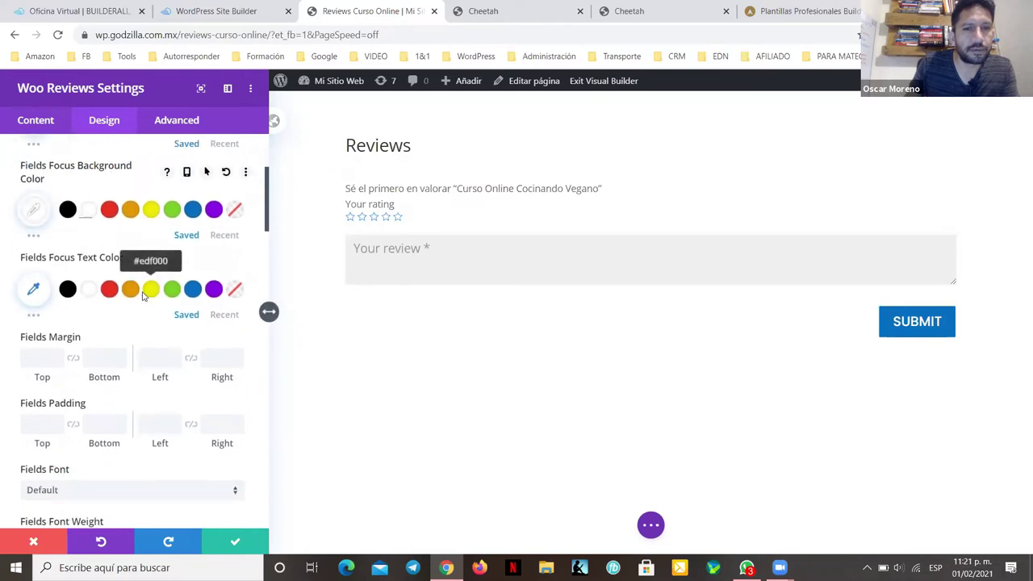
scroll(143, 298, down, 3)
scroll(143, 297, down, 1)
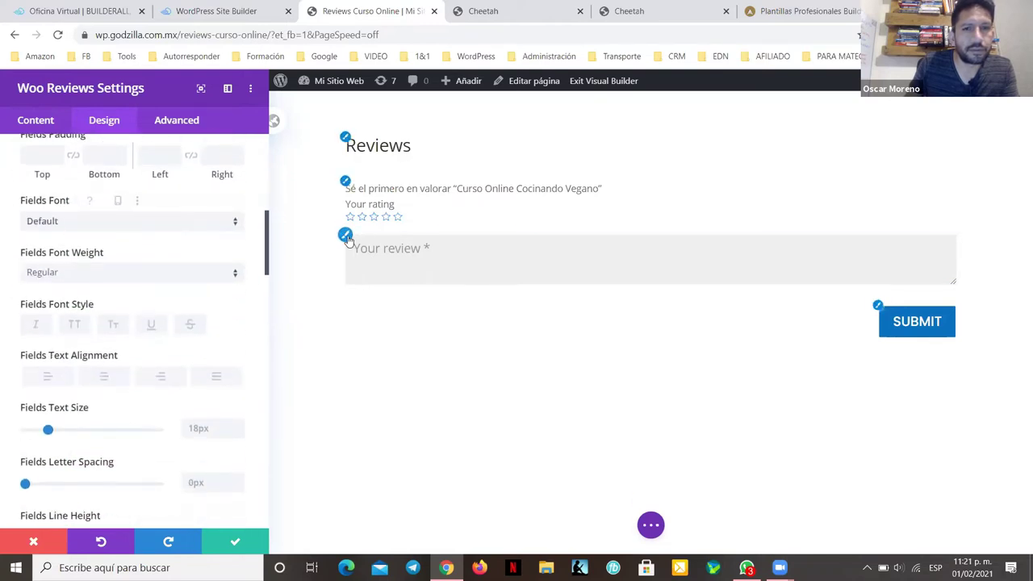
scroll(66, 270, up, 6)
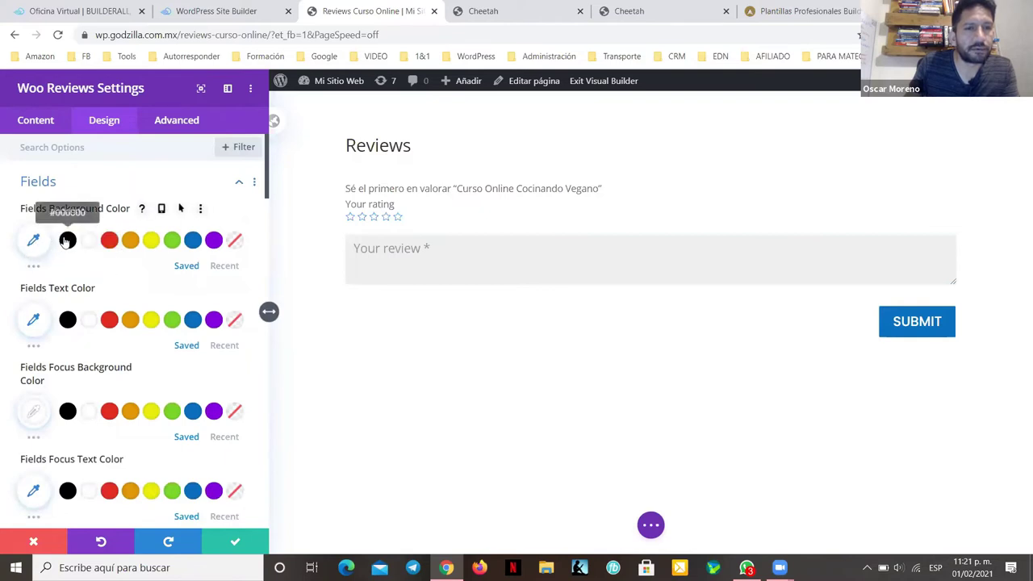
click(67, 241)
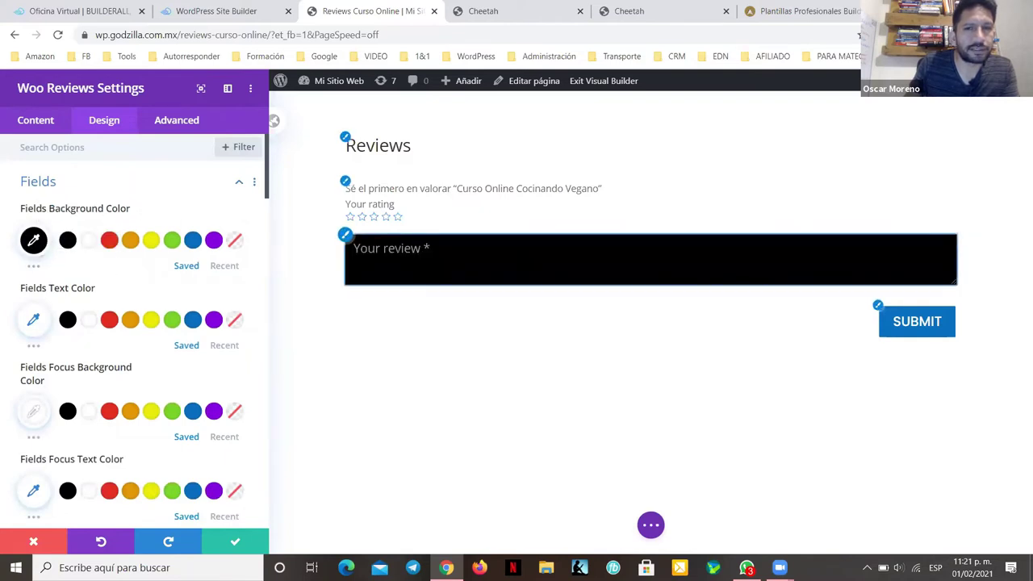
click(87, 241)
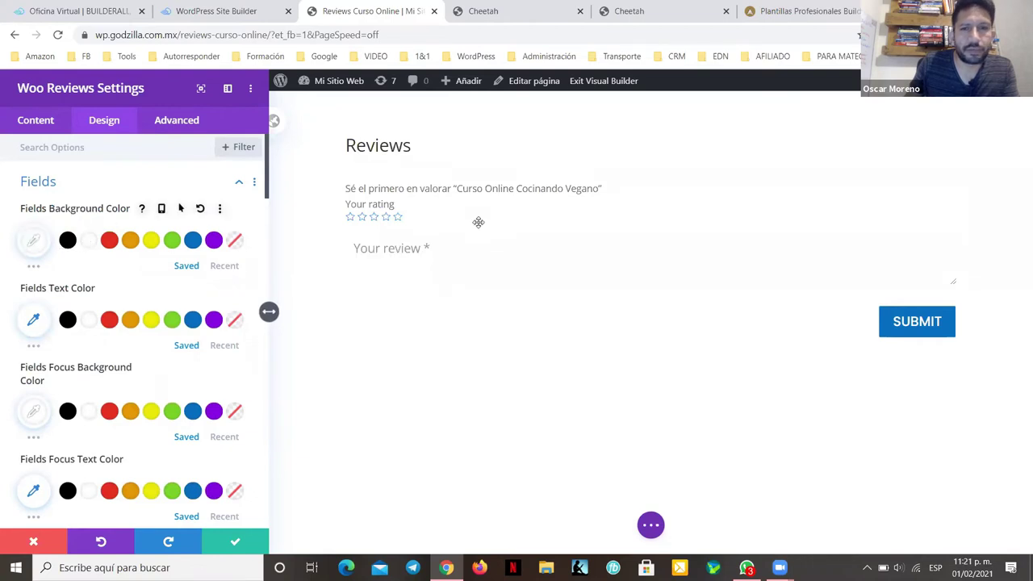
Step: Add a 2px blue border to the review field
scroll(152, 286, down, 3)
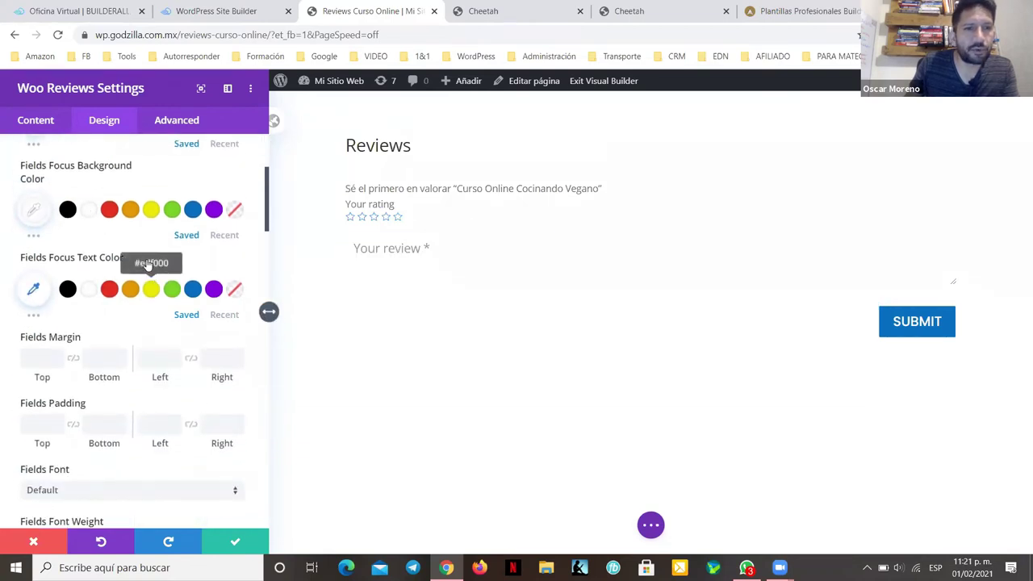
scroll(129, 258, down, 5)
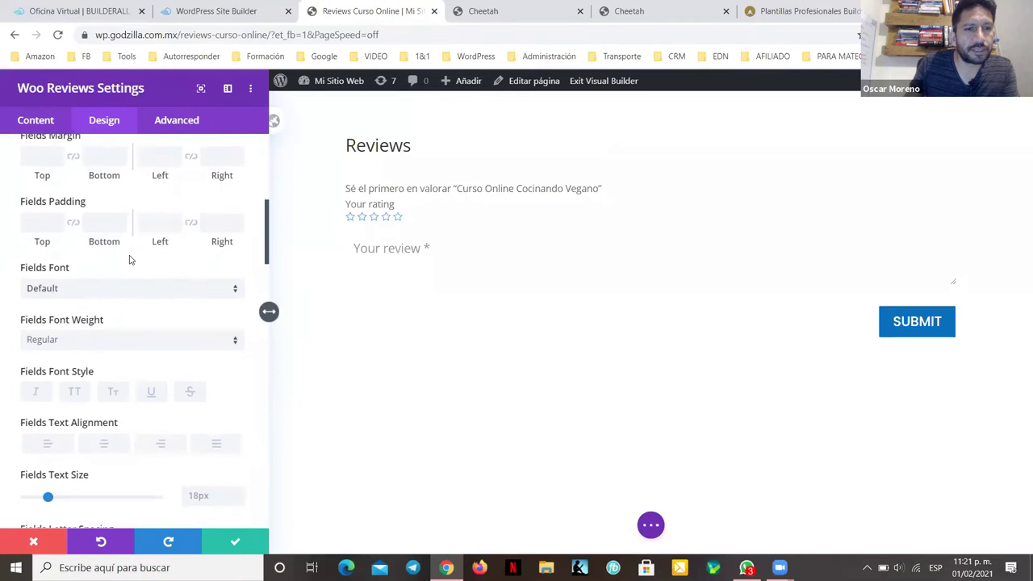
scroll(129, 259, down, 5)
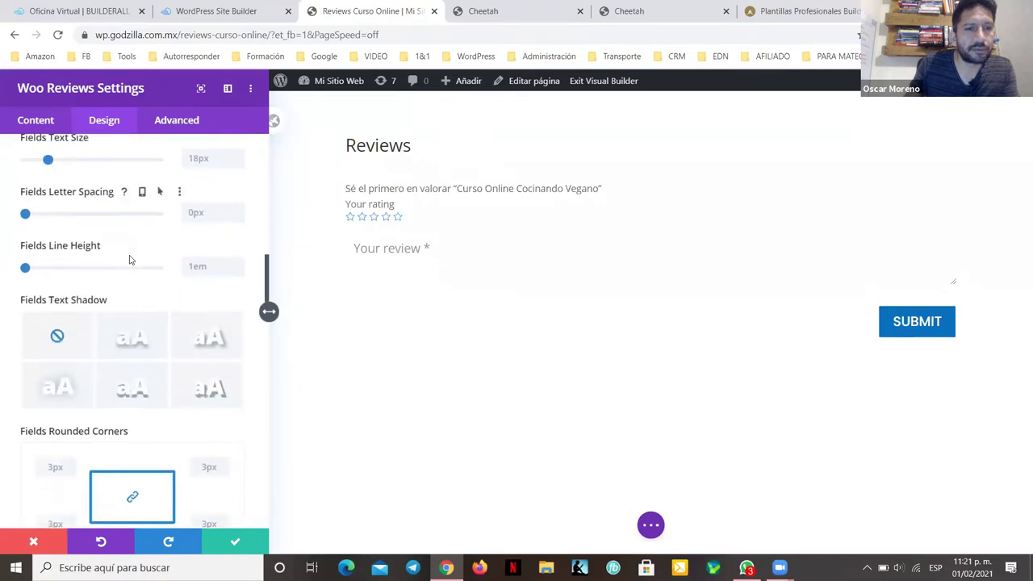
scroll(129, 260, down, 1)
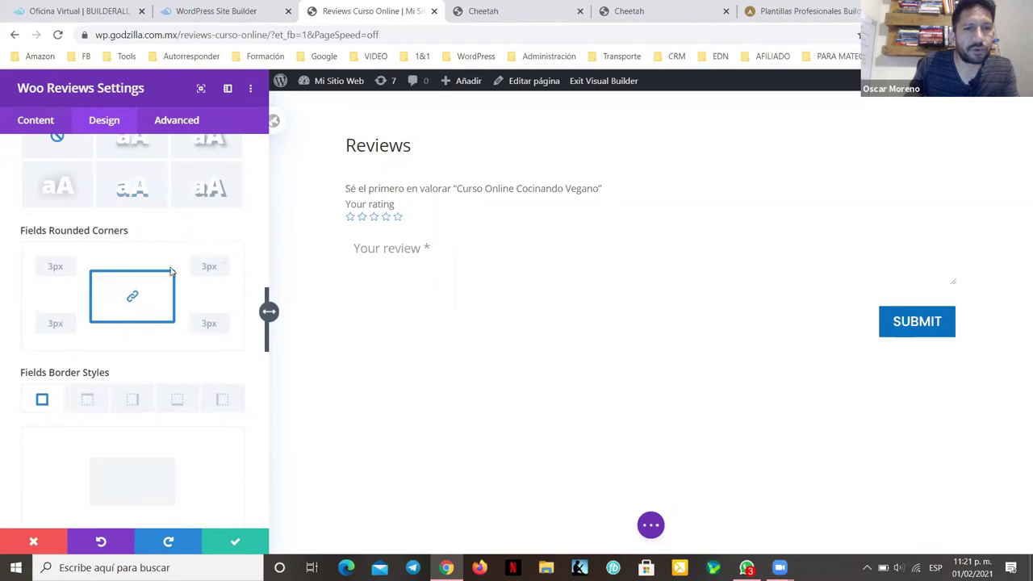
scroll(129, 280, down, 1)
scroll(129, 280, up, 3)
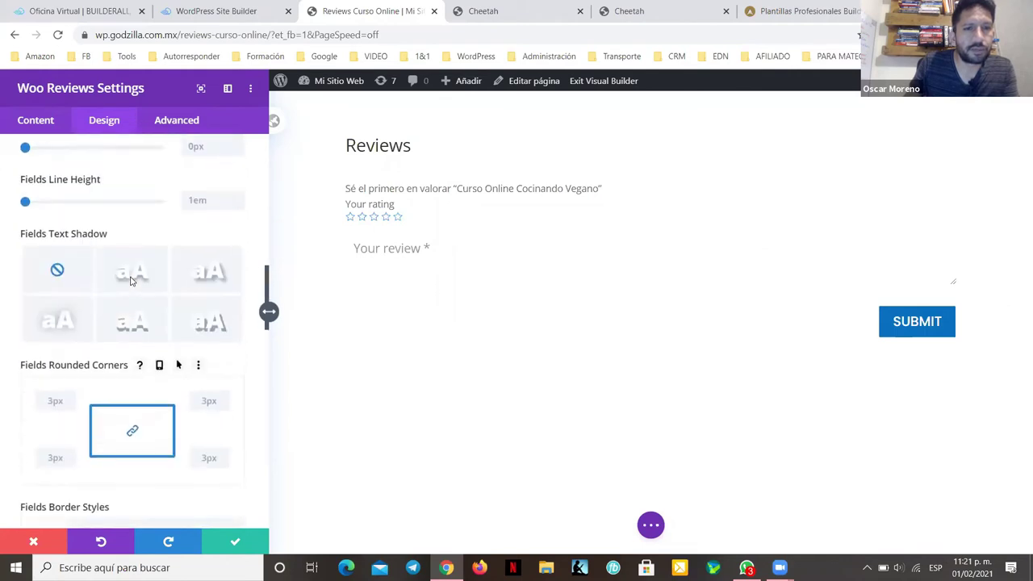
scroll(132, 281, down, 4)
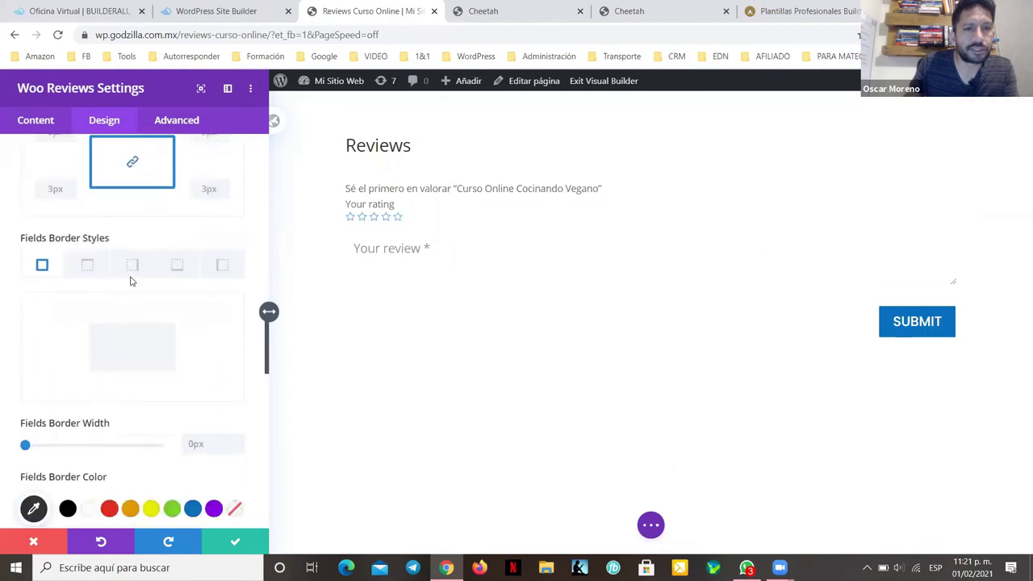
click(239, 442)
click(239, 442)
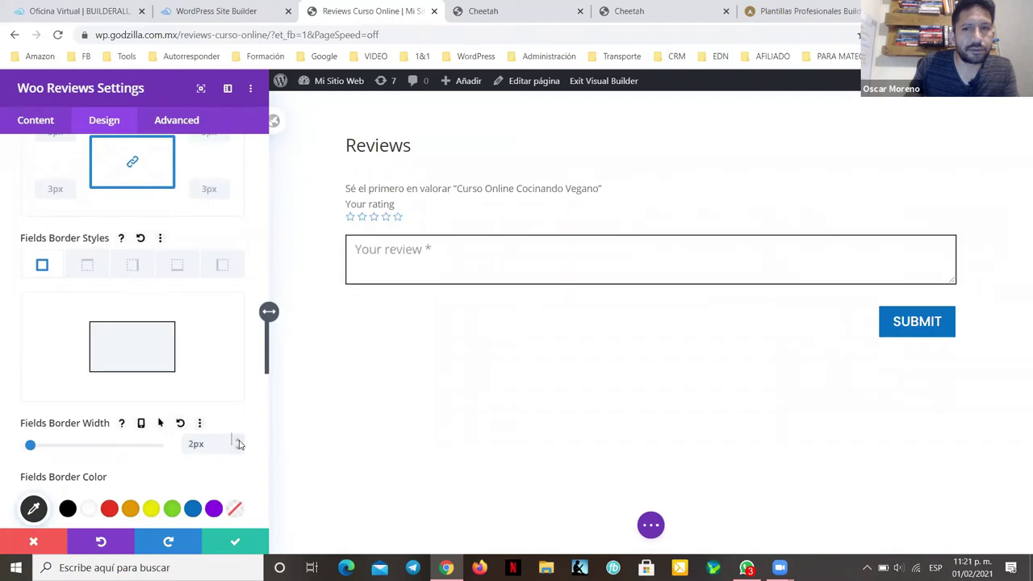
scroll(149, 377, down, 1)
click(192, 440)
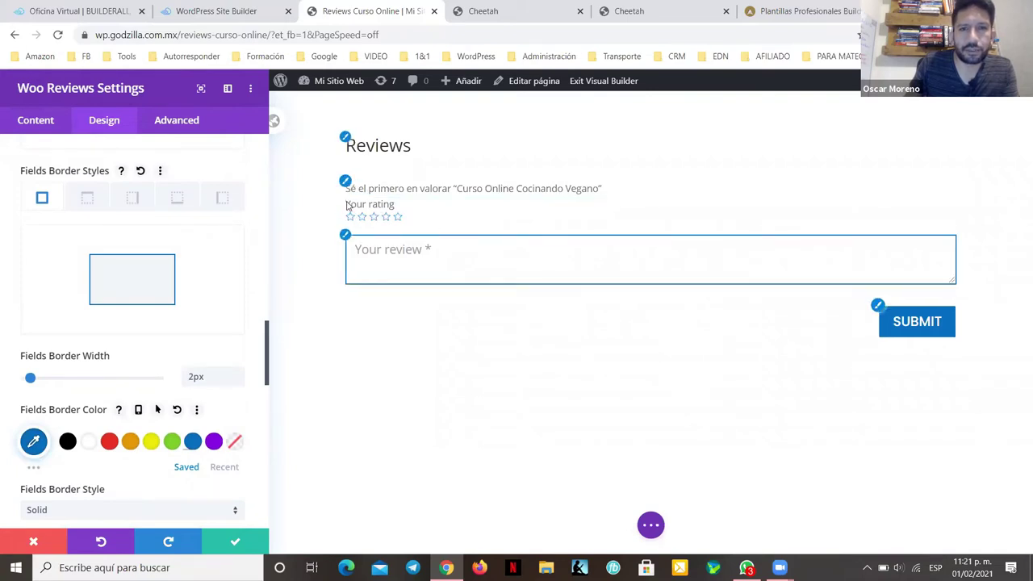
Step: Set the form title font to Montserrat Bold
scroll(74, 232, up, 10)
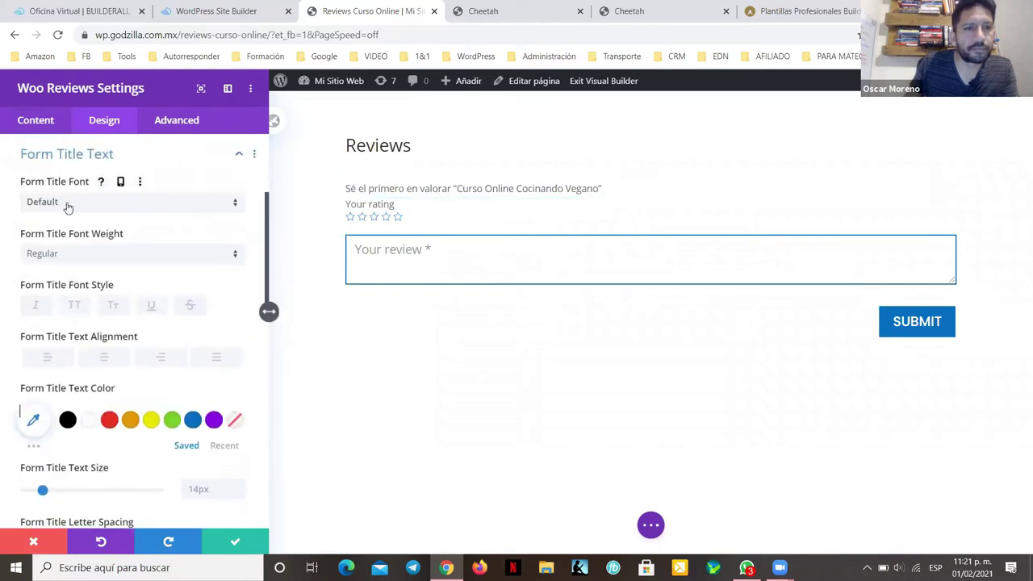
click(81, 203)
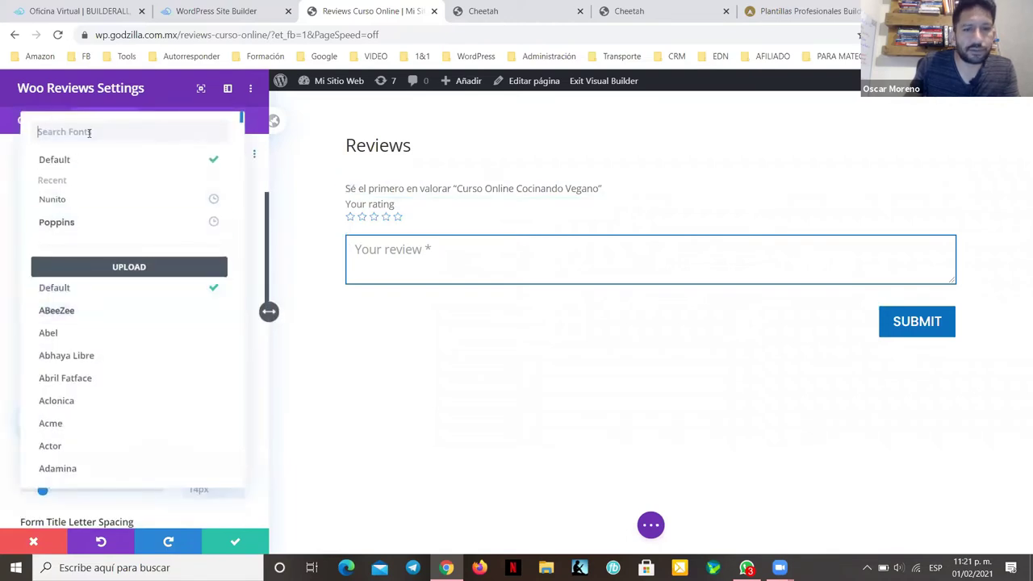
text(Monts)
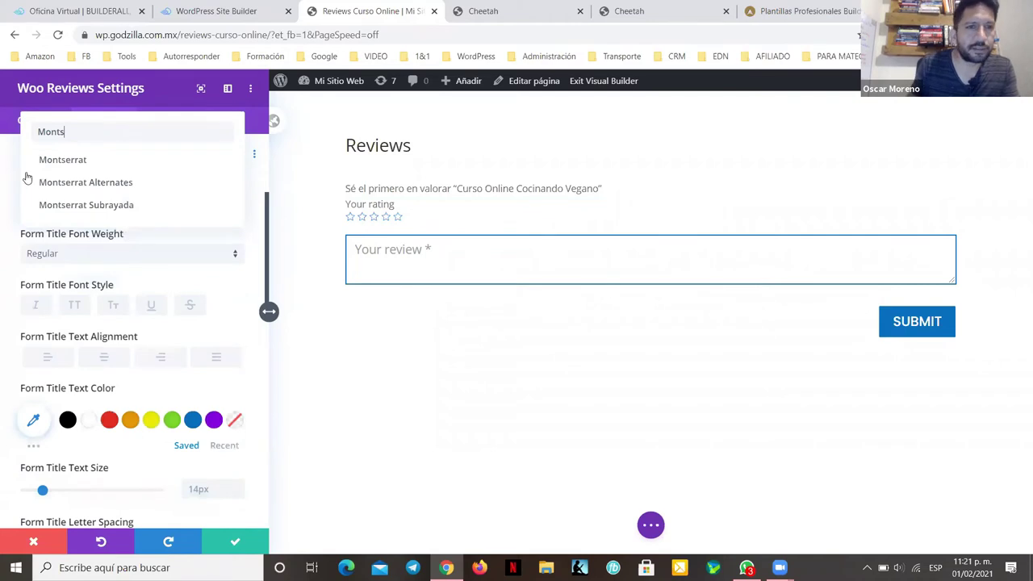
click(44, 162)
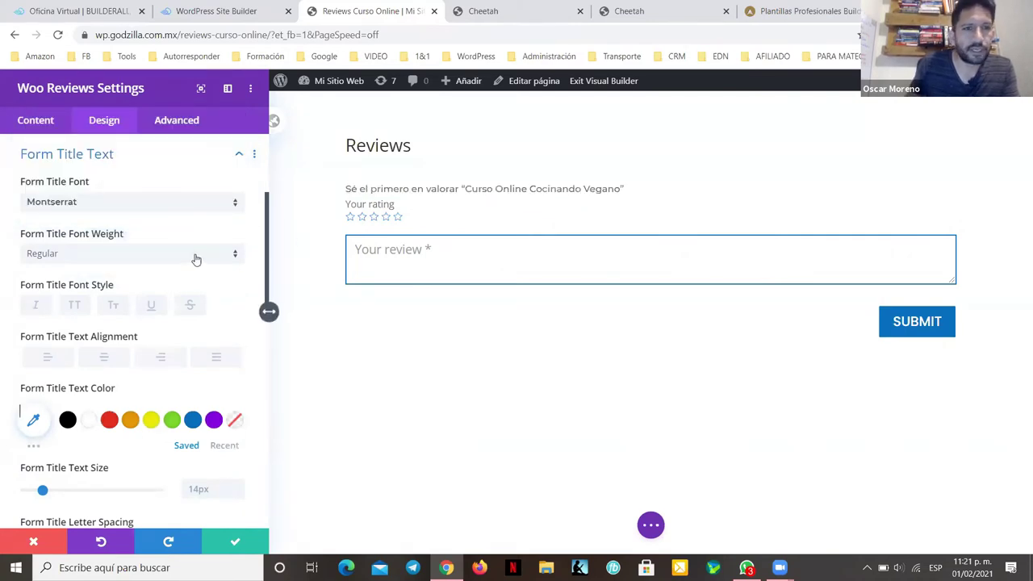
click(236, 256)
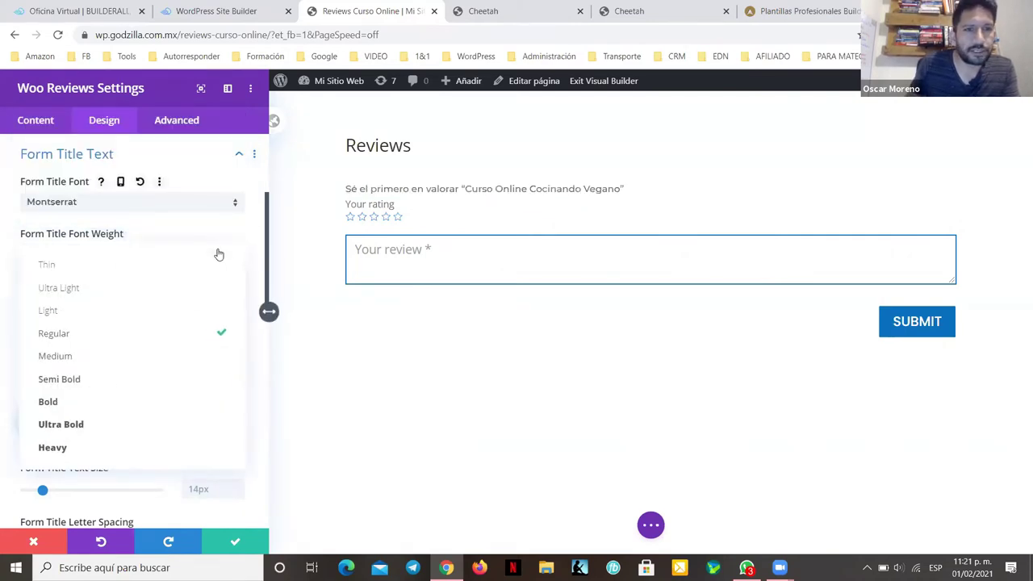
click(69, 403)
Step: Set the form title text size to 22px, keeping line height at 1.7em
scroll(146, 297, down, 2)
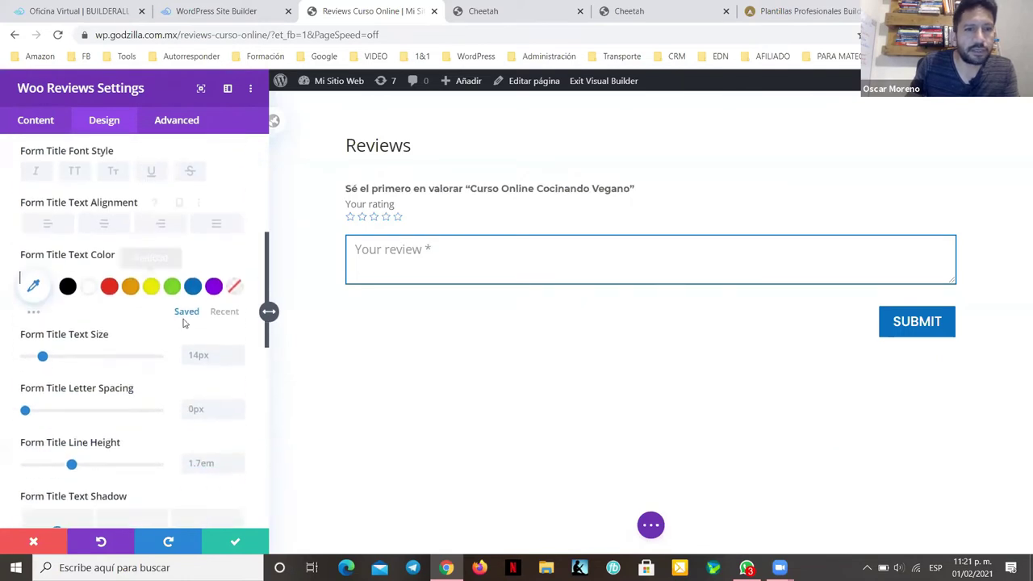
click(239, 350)
click(238, 351)
click(239, 351)
click(239, 351)
click(239, 351)
click(238, 351)
click(238, 351)
click(239, 351)
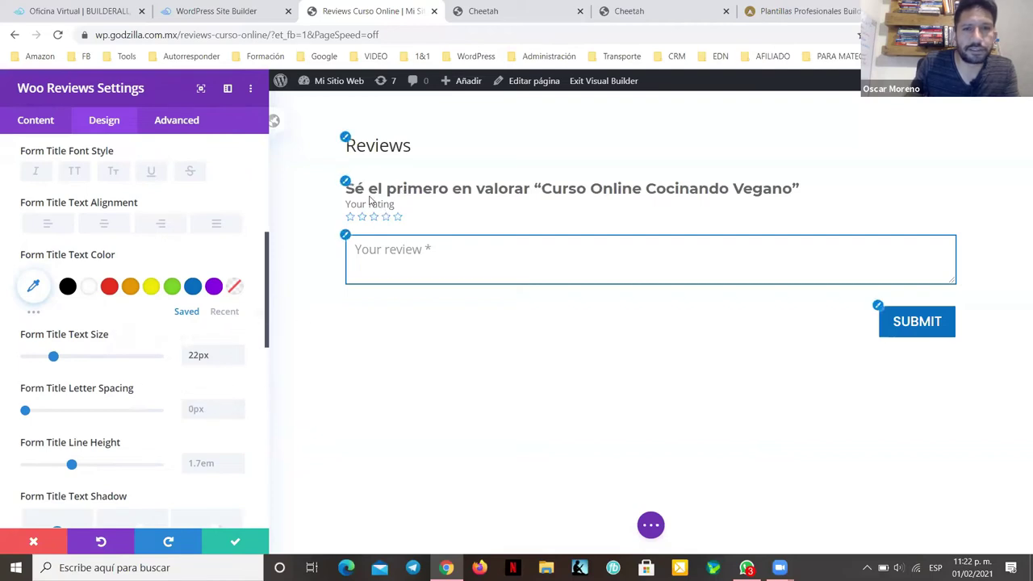
scroll(196, 323, down, 3)
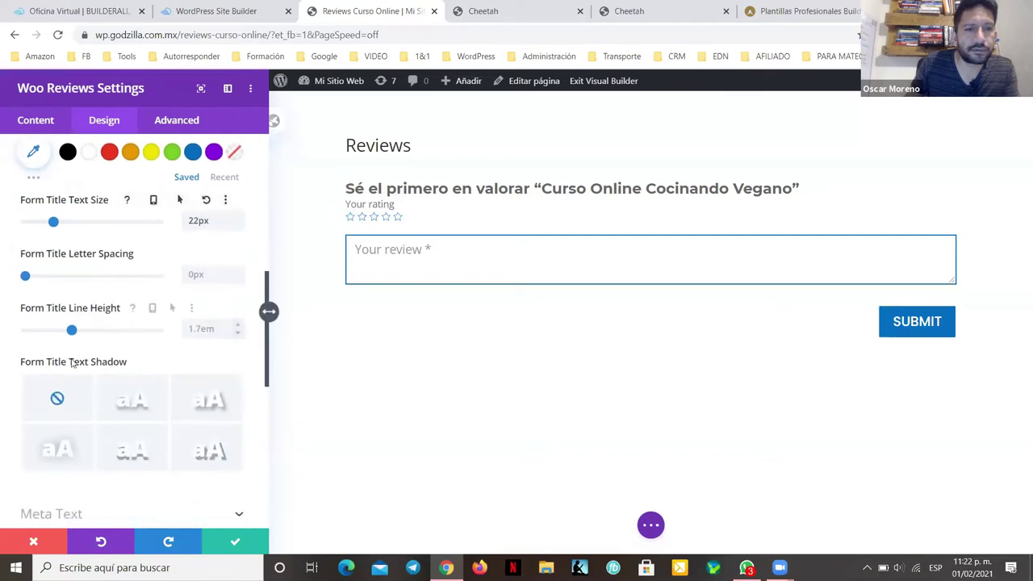
click(236, 329)
key(Up)
click(238, 338)
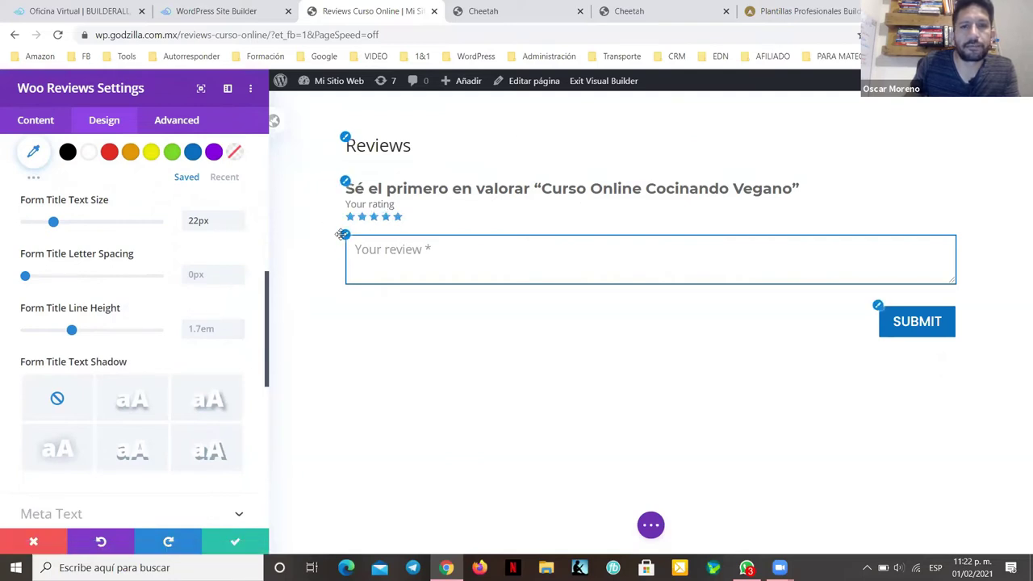
scroll(184, 261, down, 5)
scroll(184, 261, down, 1)
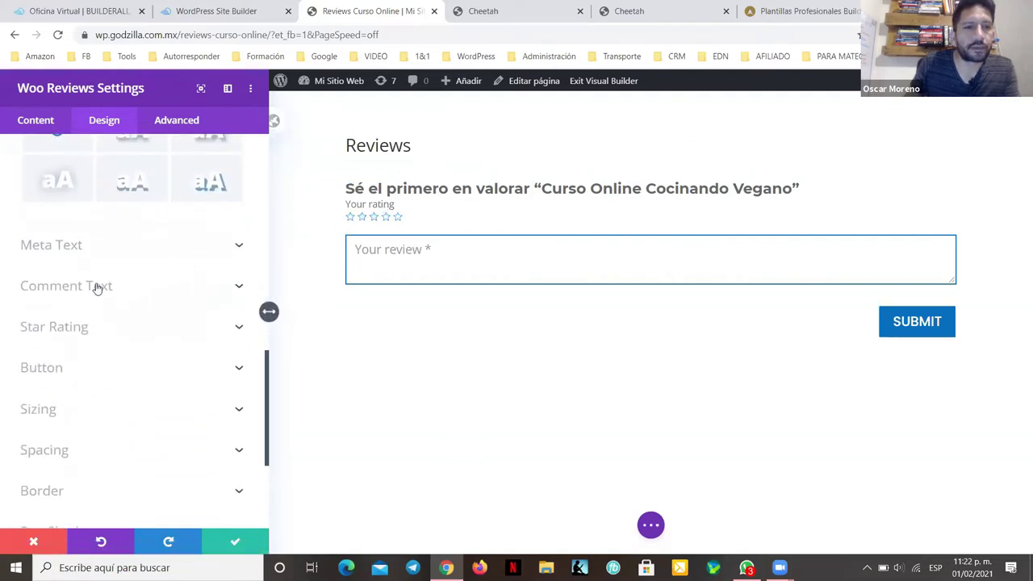
Step: Make the rating stars 22px and orange, previewing a three-star rating
click(133, 327)
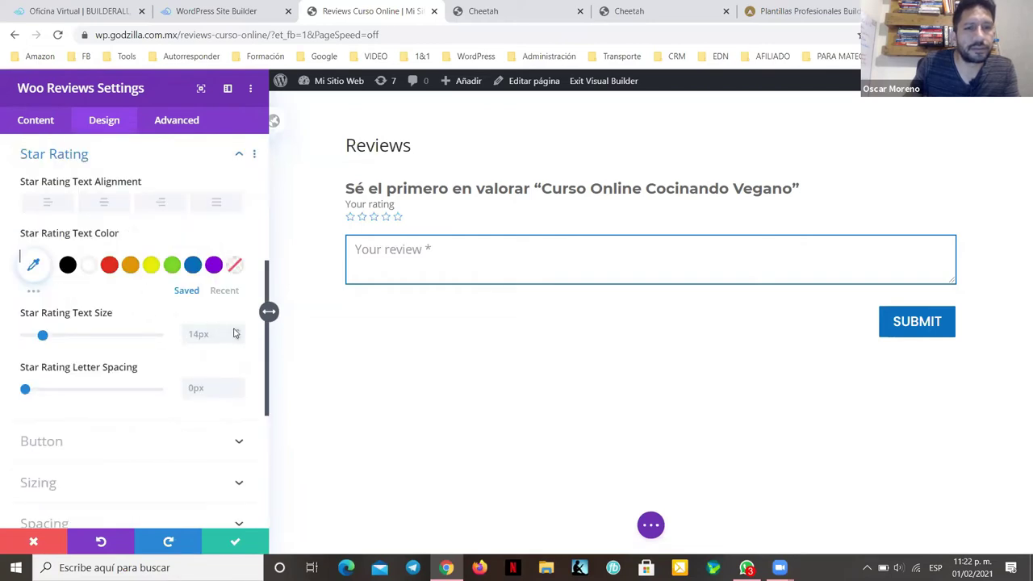
scroll(237, 333, up, 7)
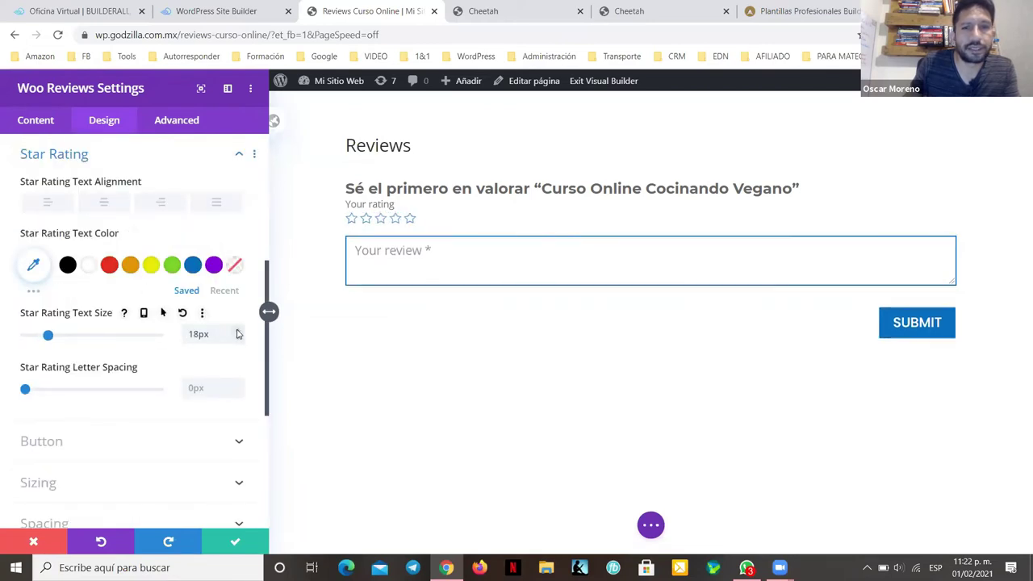
scroll(238, 333, up, 1)
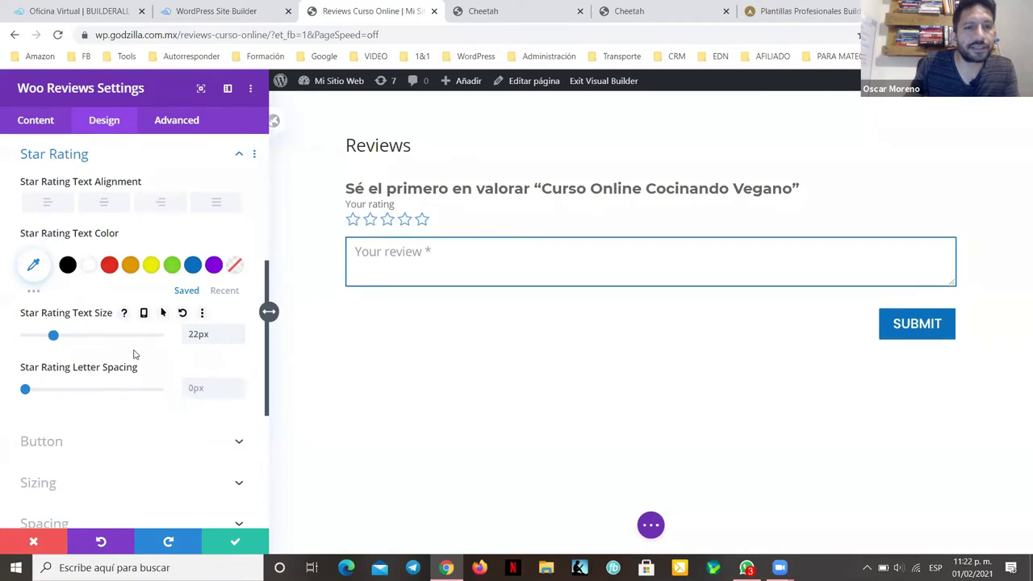
click(130, 267)
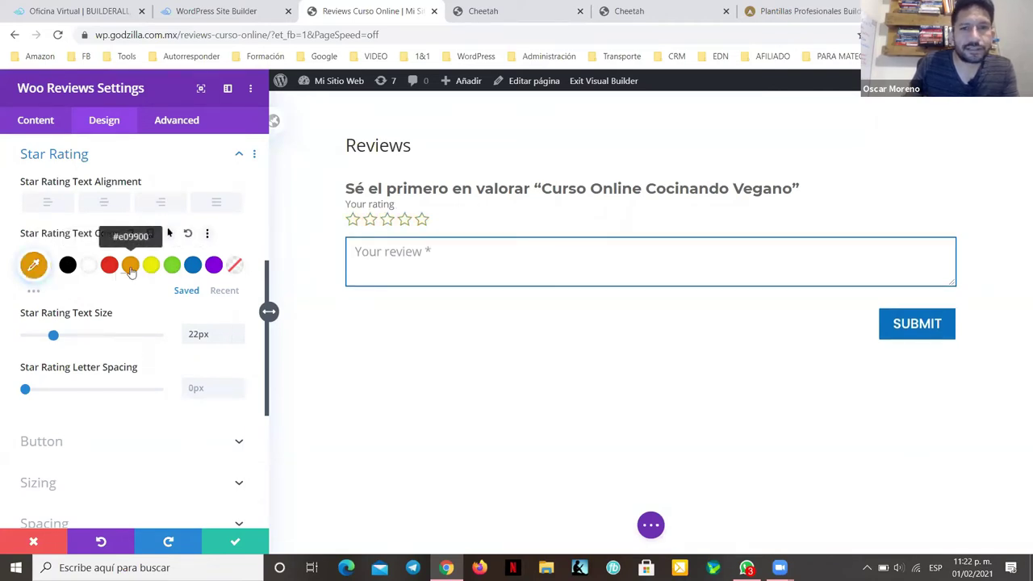
click(387, 219)
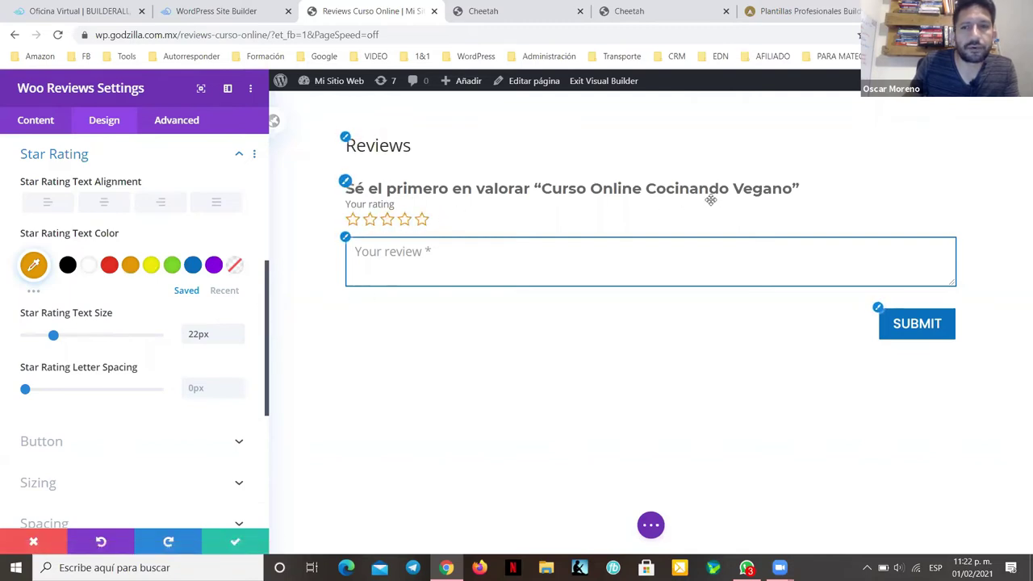
click(345, 181)
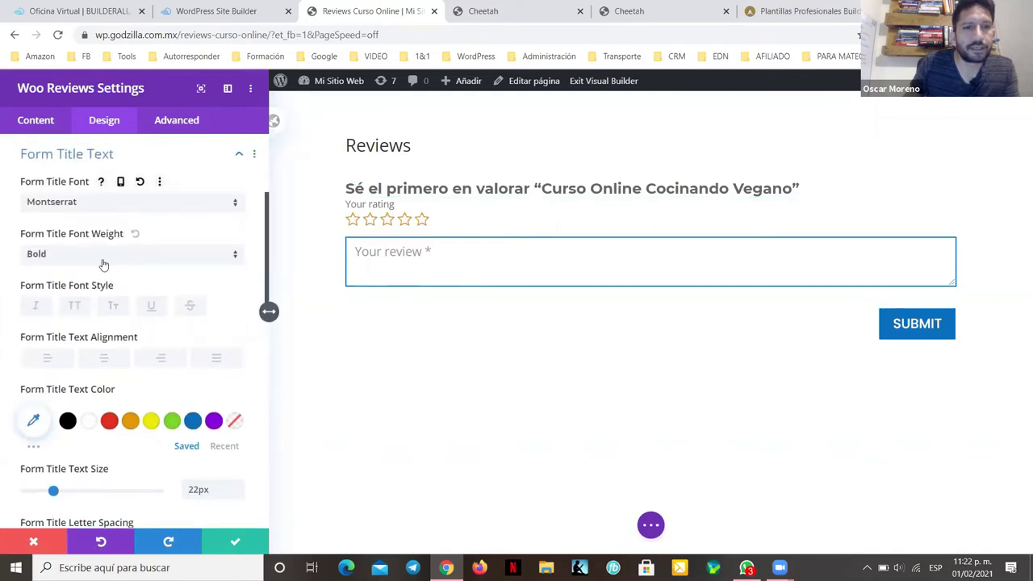
Step: Colour the form title black (#000000) and set its size to 24px
scroll(116, 279, down, 1)
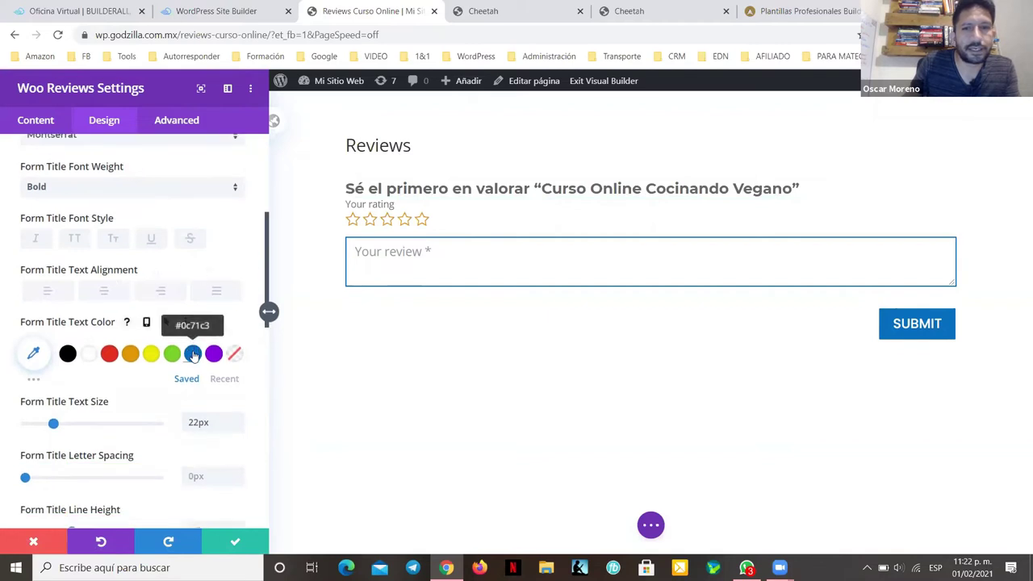
click(193, 353)
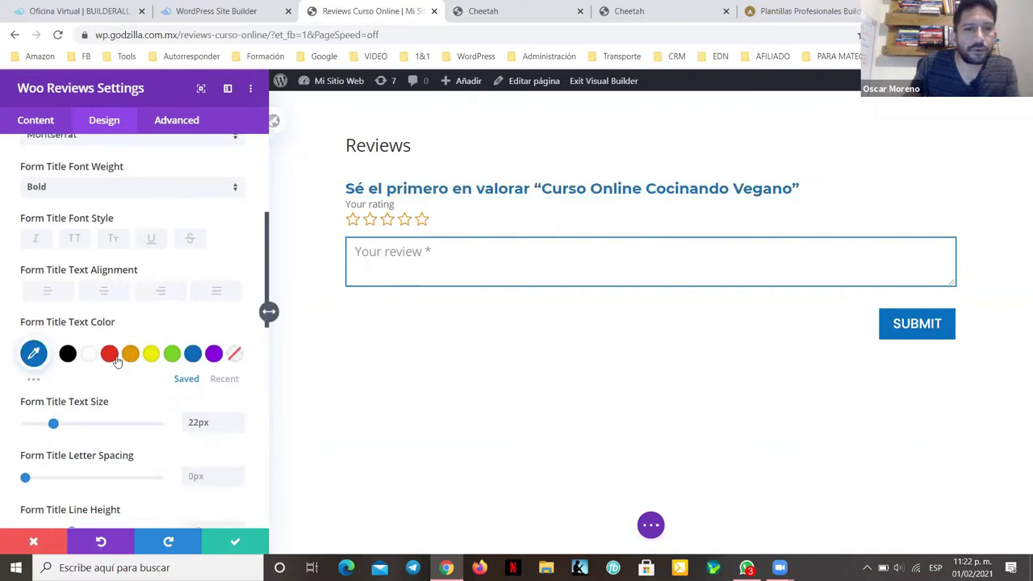
click(66, 359)
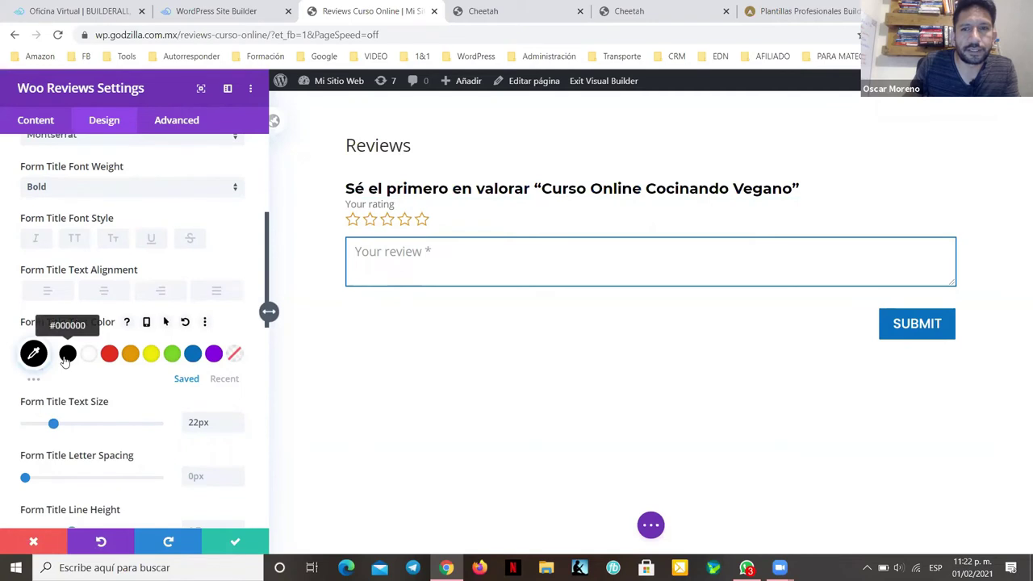
scroll(236, 421, up, 2)
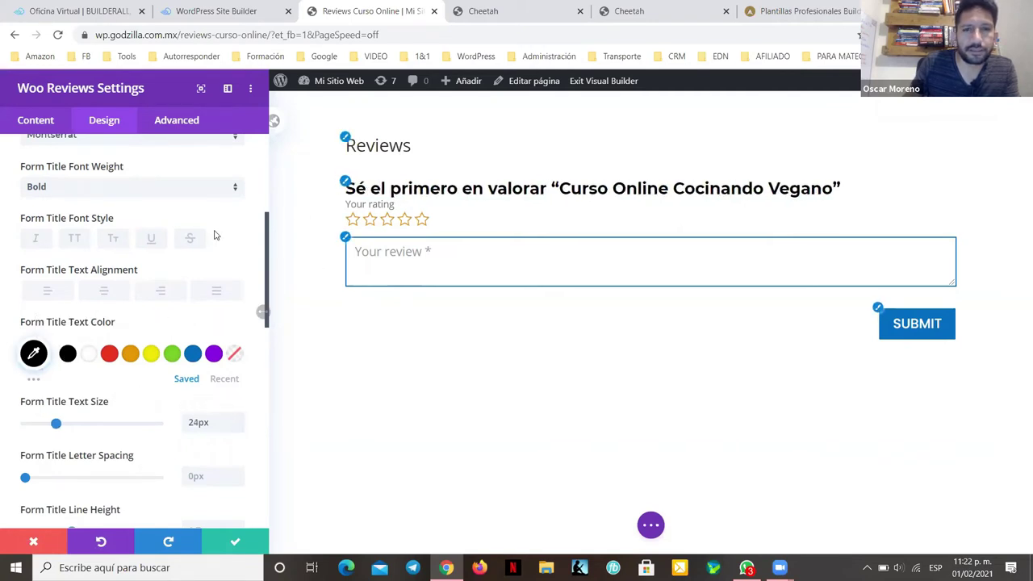
scroll(213, 237, down, 4)
scroll(214, 239, down, 2)
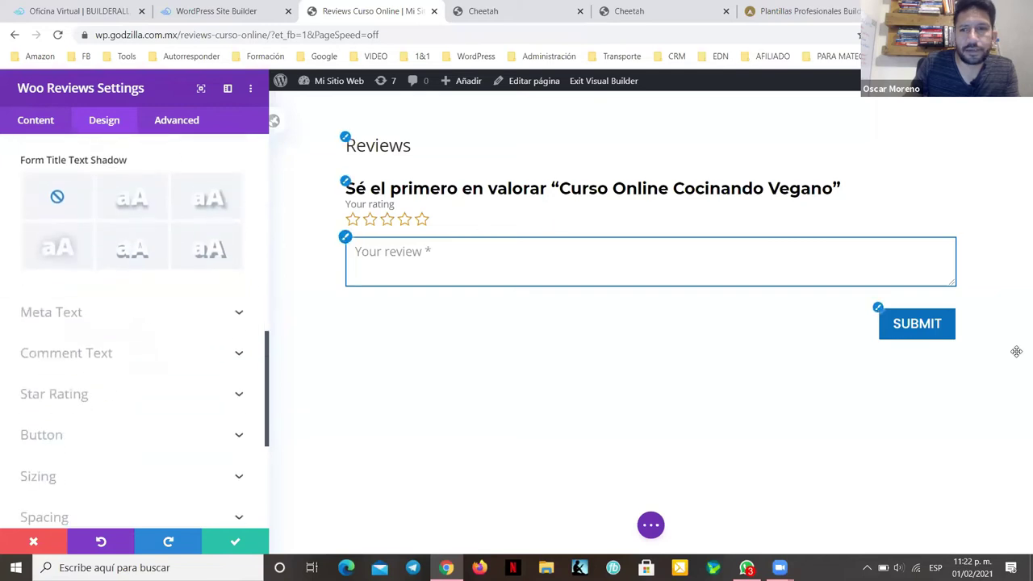
Step: Save the page, exit the Visual Builder and select the live page's URL
click(236, 543)
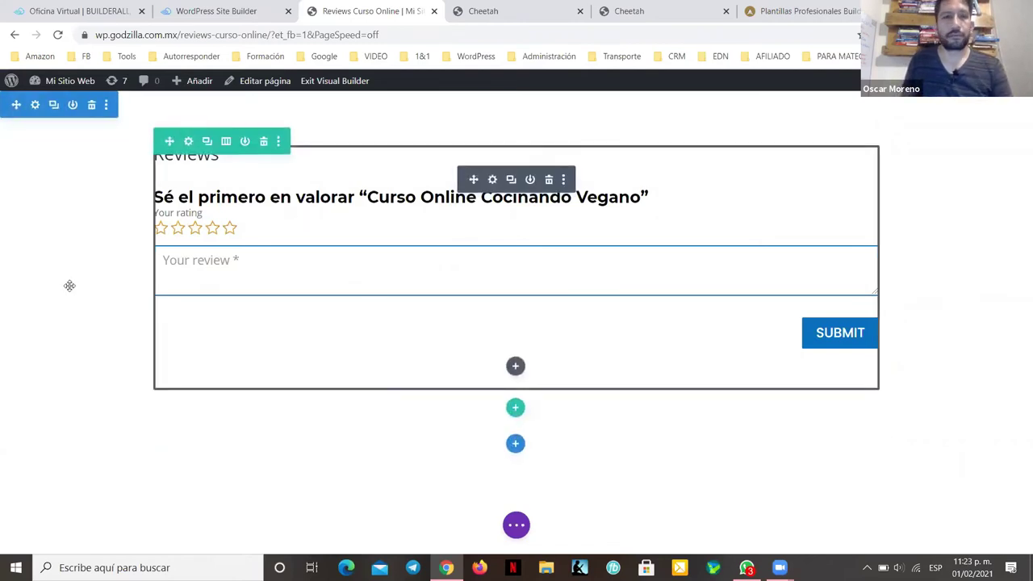
click(516, 525)
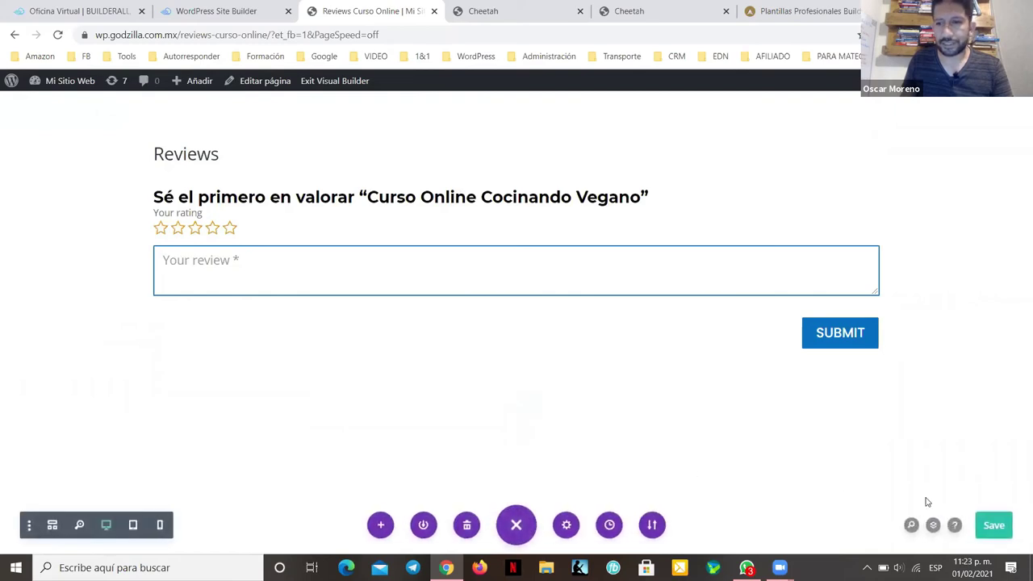
click(996, 524)
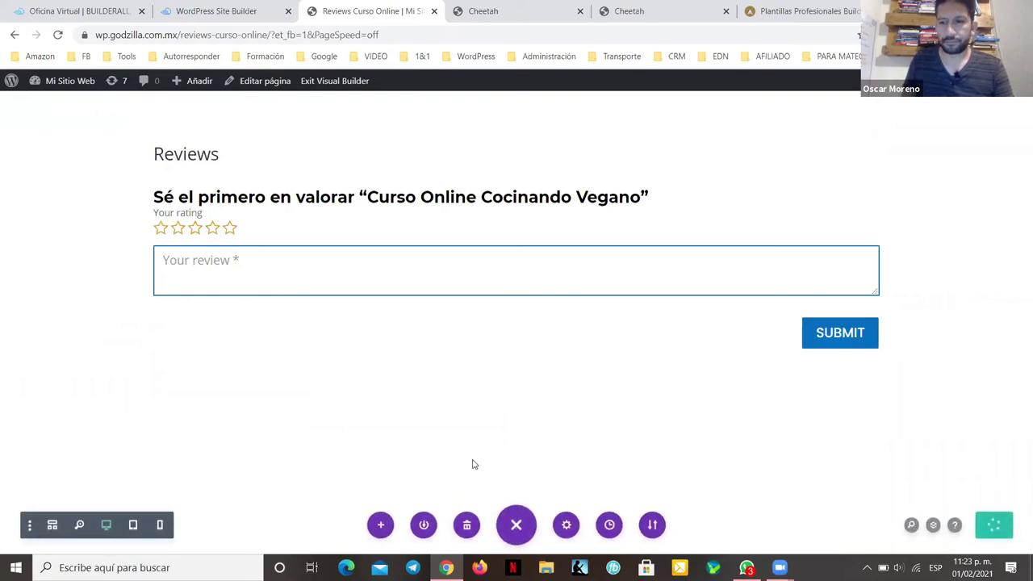
mouse_move(481, 170)
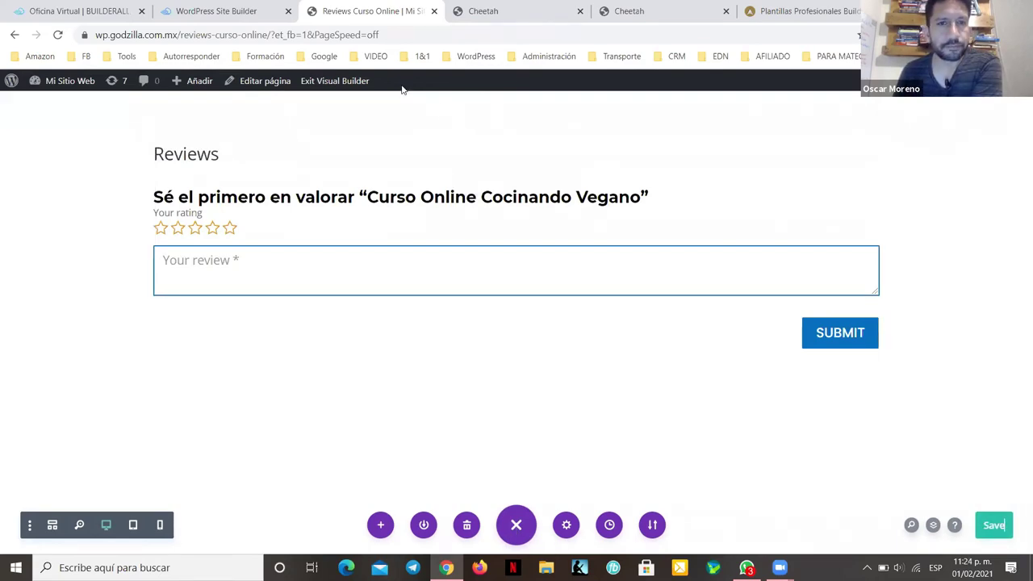
click(323, 83)
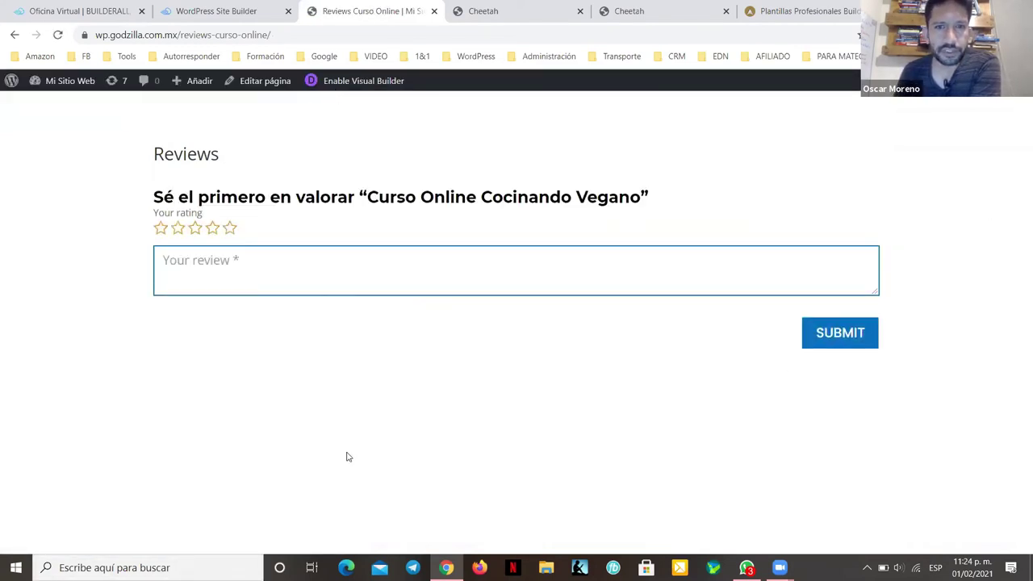
click(246, 35)
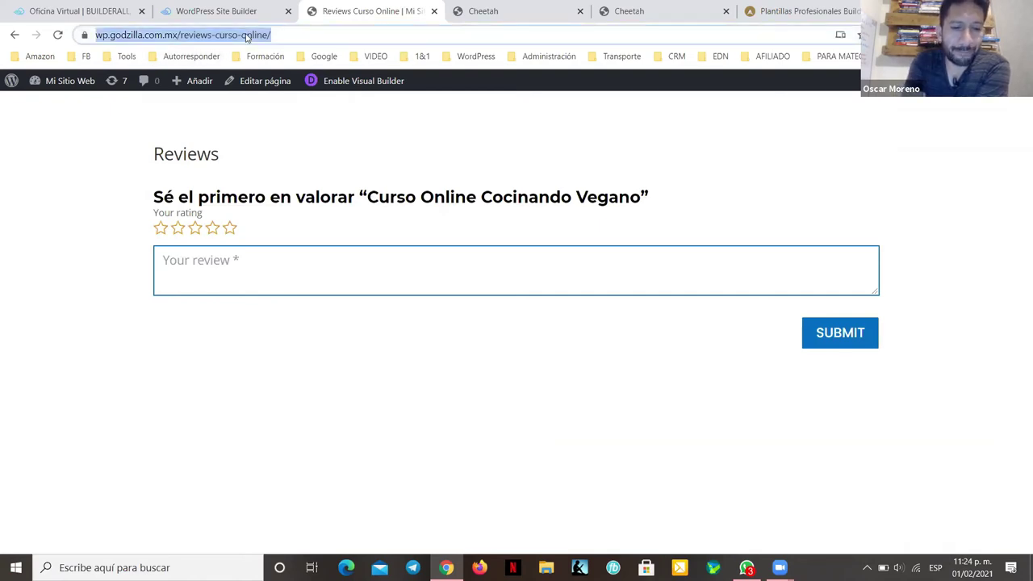
Step: In Builderall Cheetah, select the reviews section's full-width iframe and open its settings
click(653, 11)
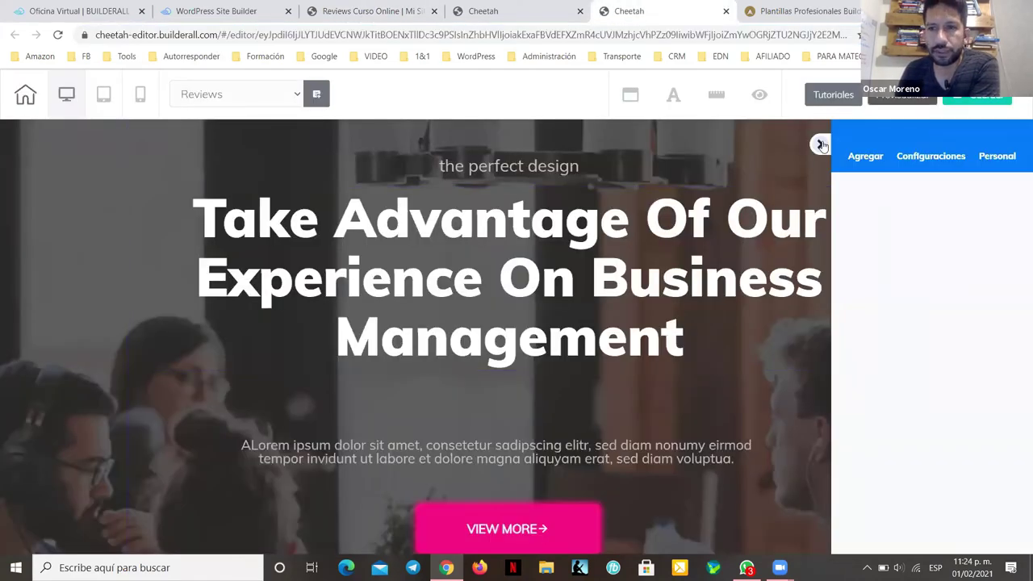
scroll(744, 356, down, 6)
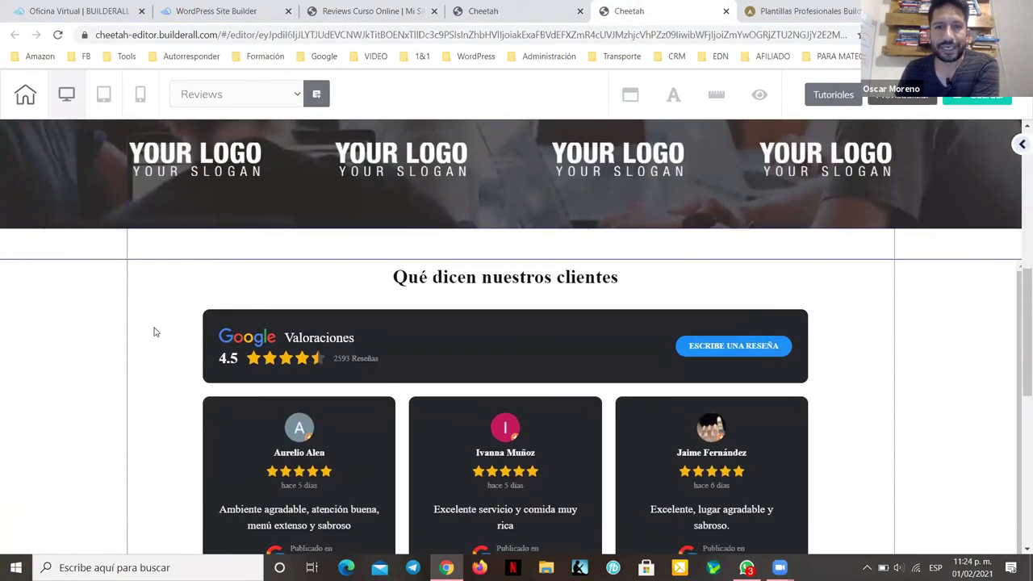
click(186, 328)
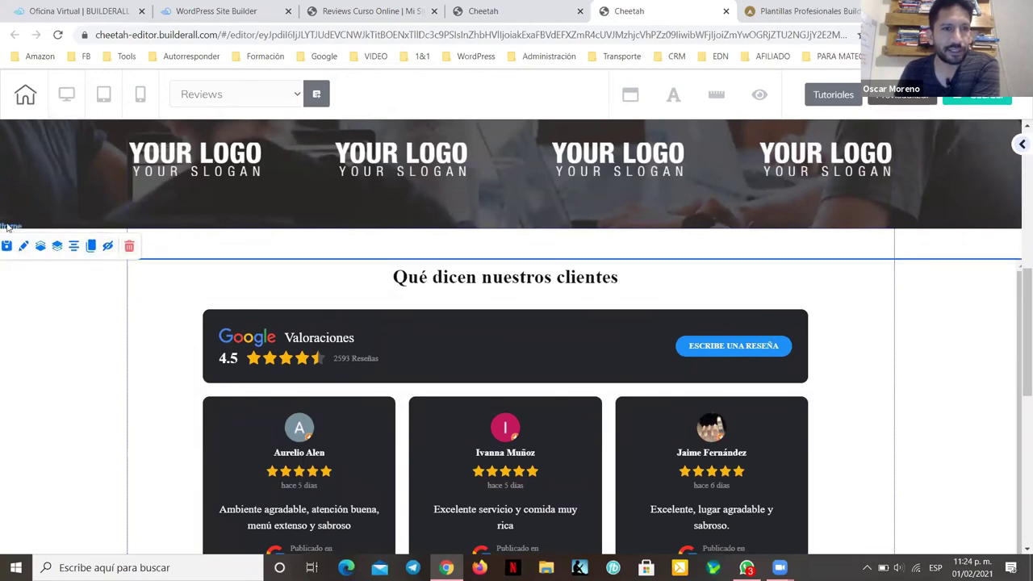
click(200, 238)
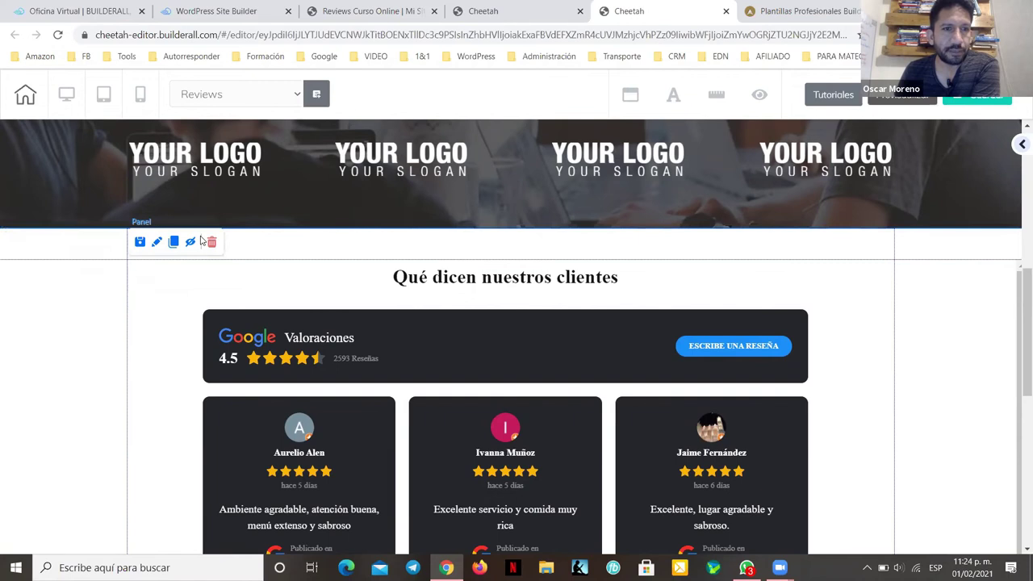
click(150, 275)
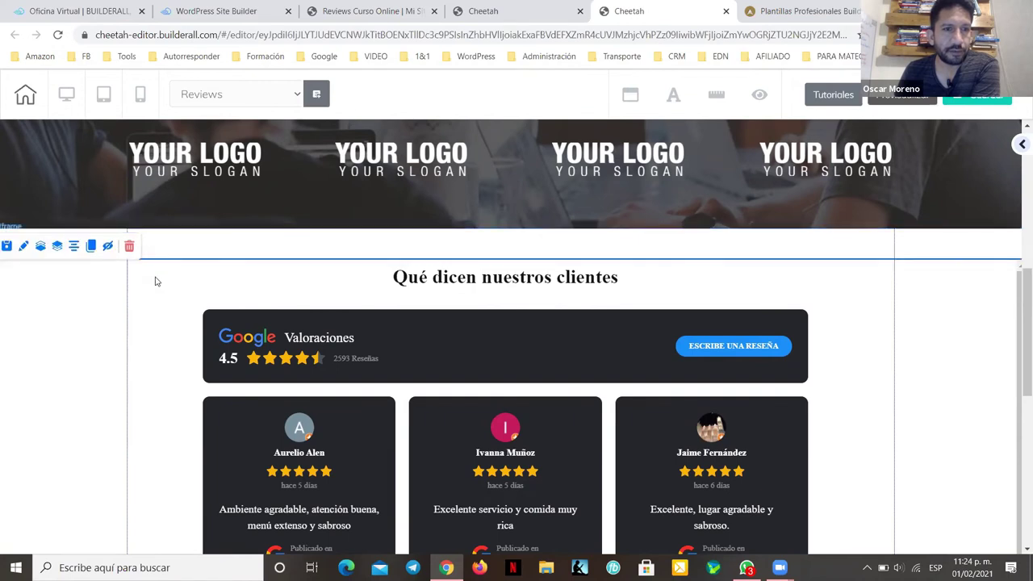
click(24, 246)
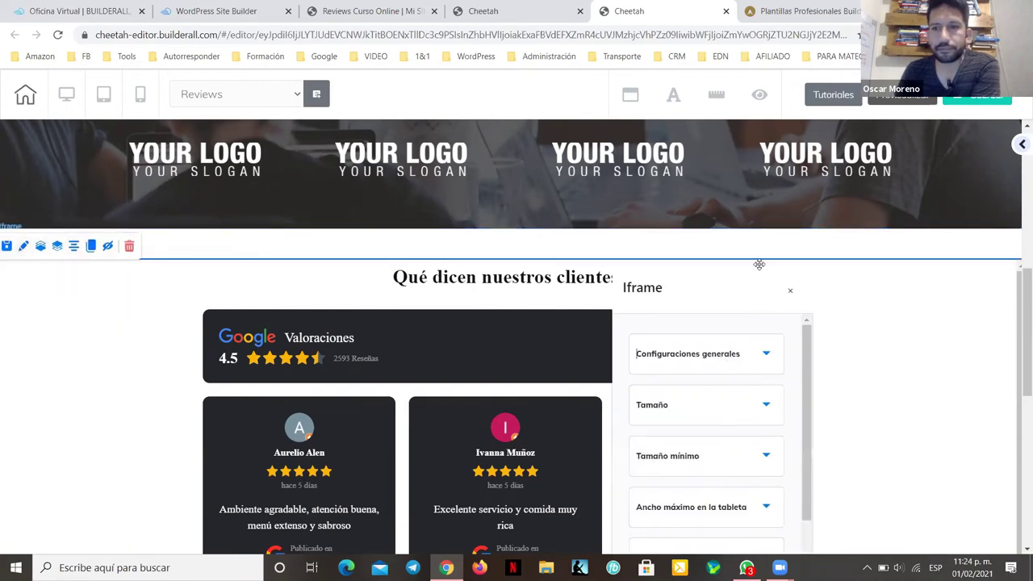
drag(758, 265, 810, 106)
click(799, 198)
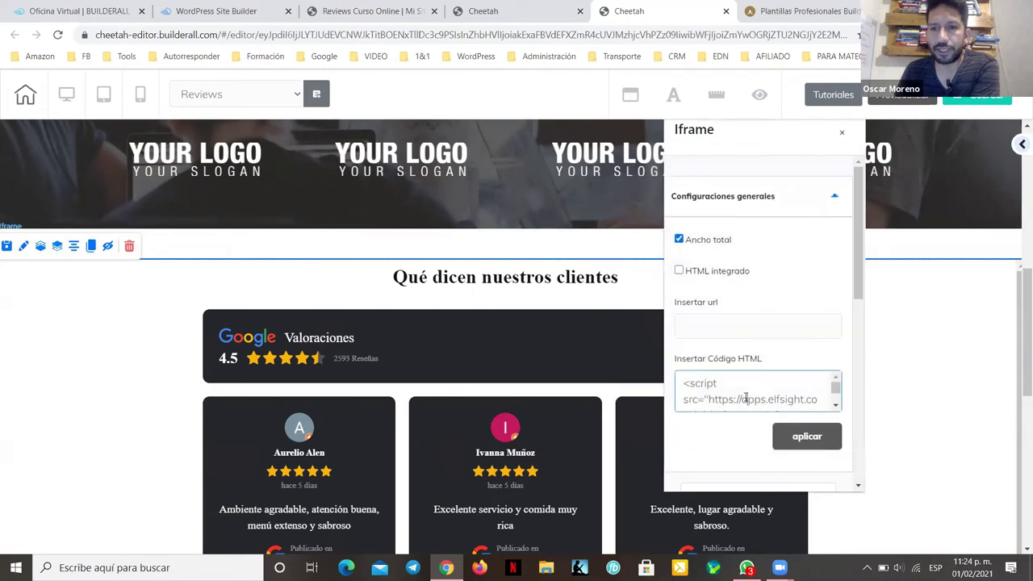
Step: Replace the iframe's embed script with the reviews-curso-online URL and apply it
click(744, 397)
key(ctrl+a)
key(BackSpace)
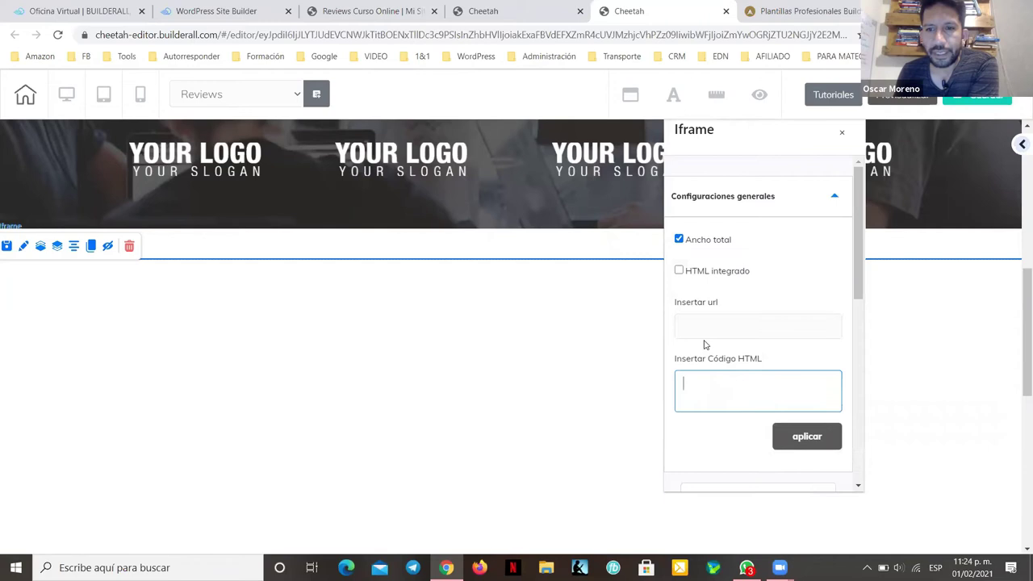
drag(671, 304, 703, 305)
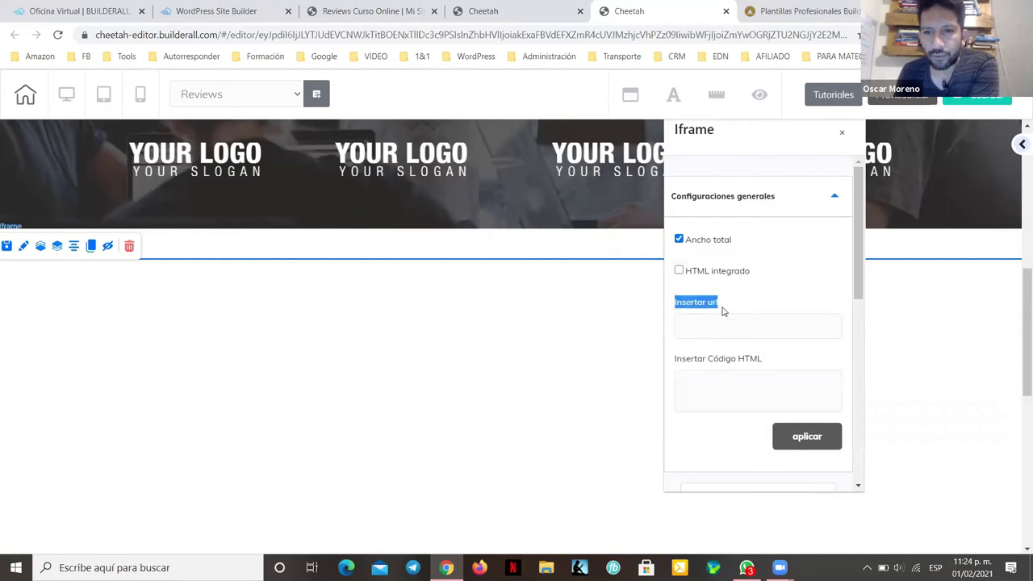
click(720, 318)
click(801, 322)
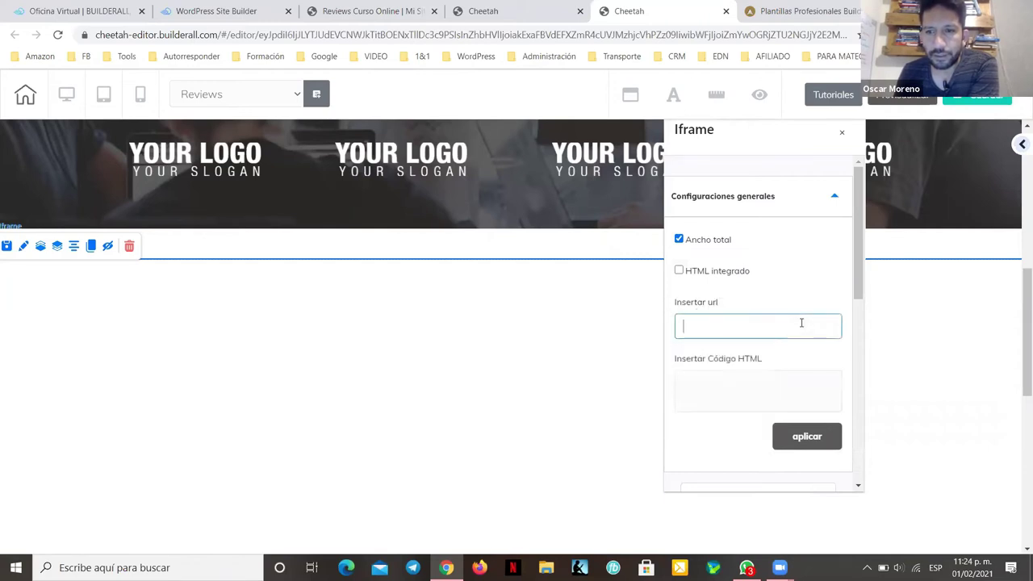
key(ctrl+v)
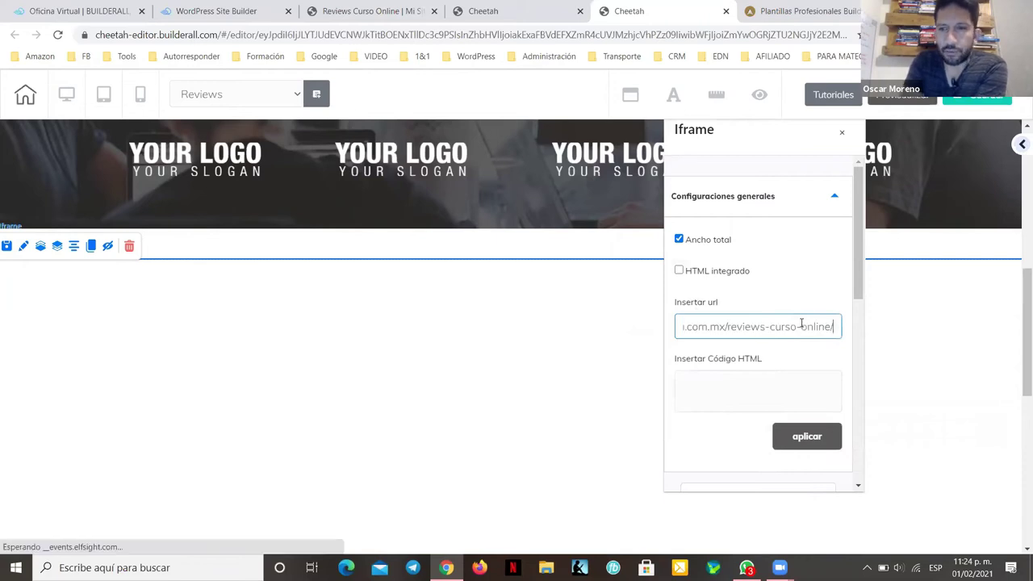
key(BackSpace)
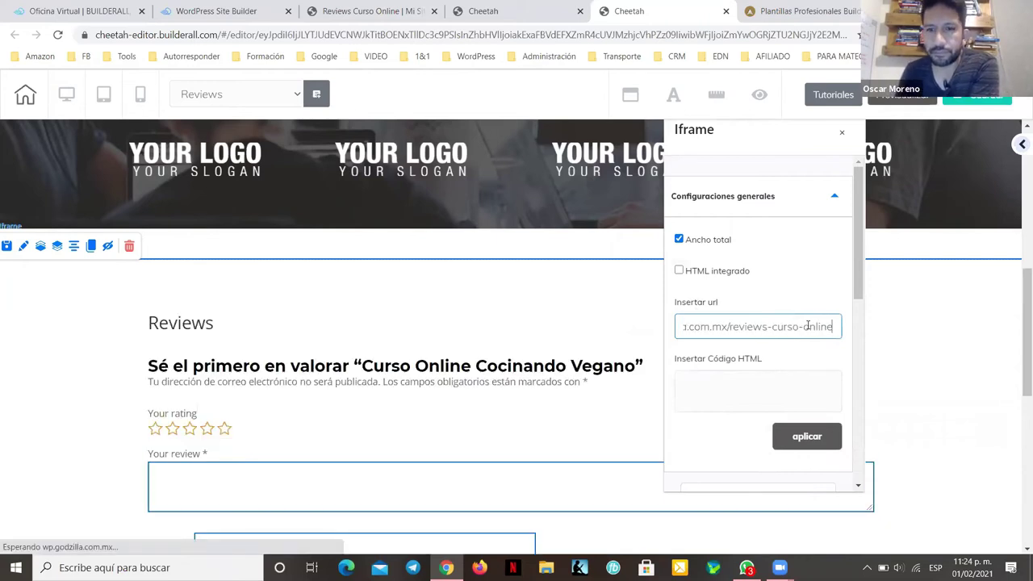
click(834, 437)
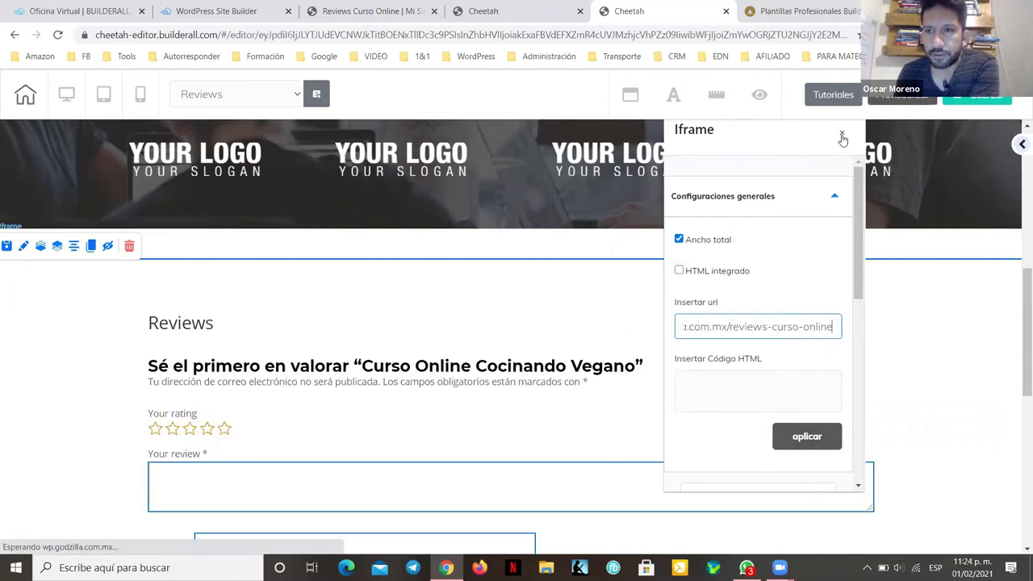
click(951, 410)
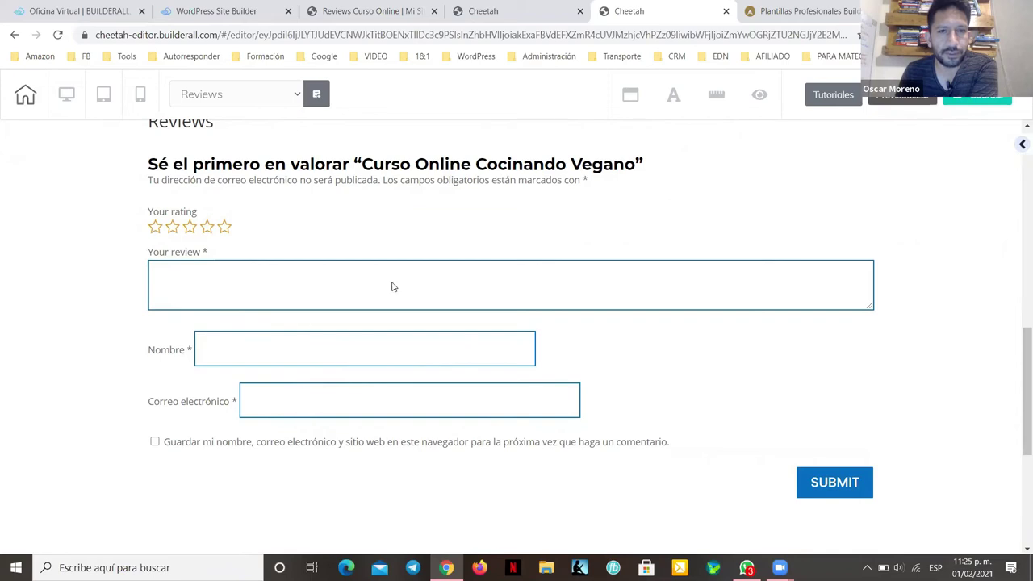
scroll(396, 366, up, 1)
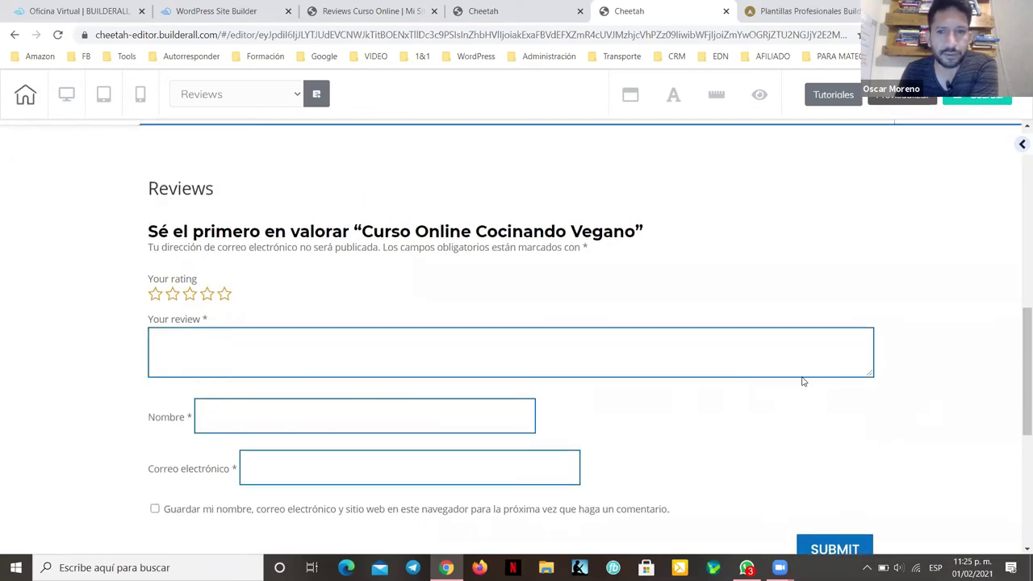
scroll(857, 447, down, 1)
scroll(870, 406, down, 4)
scroll(869, 406, up, 10)
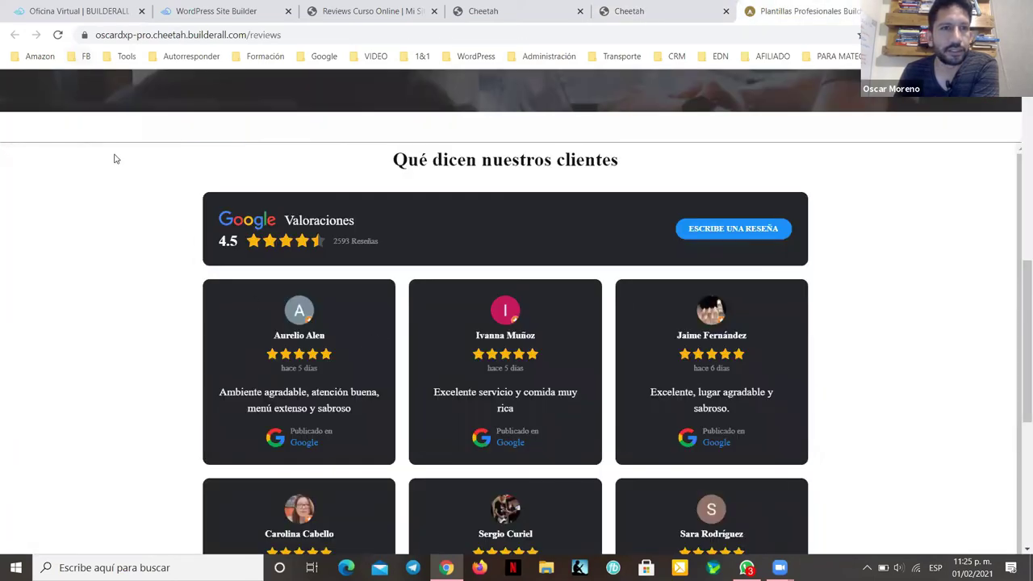
Step: Reload the live page and write a review beginning 'Es uno de los mejores cursos'
scroll(76, 70, up, 1)
scroll(71, 70, up, 2)
click(57, 35)
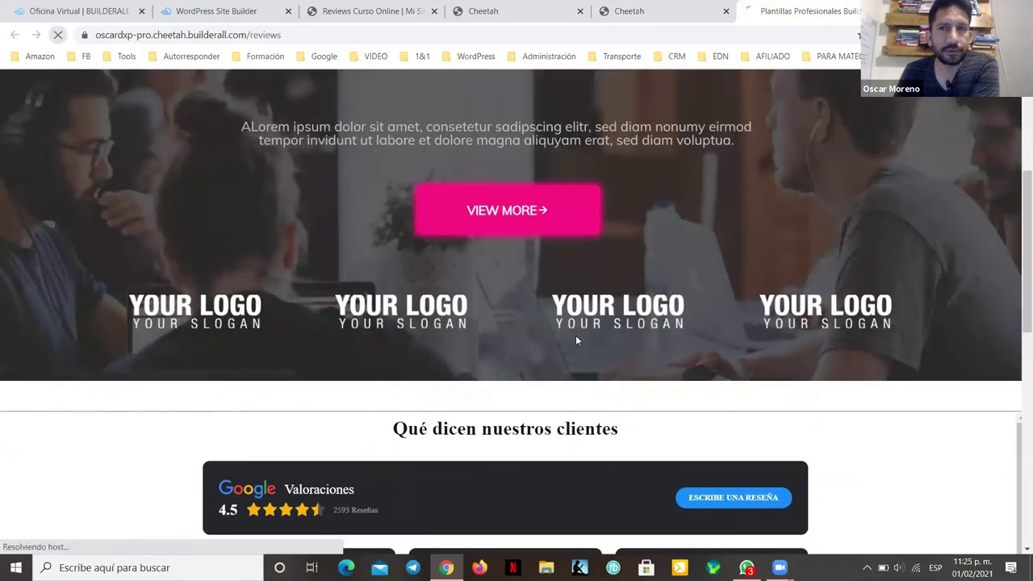
scroll(575, 341, down, 10)
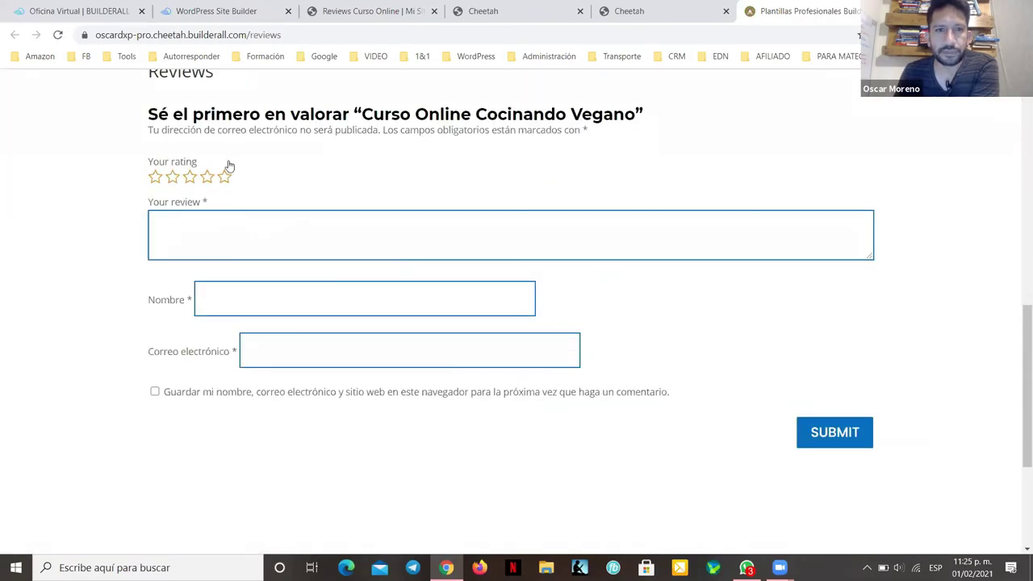
scroll(383, 235, up, 3)
scroll(218, 322, down, 2)
click(227, 363)
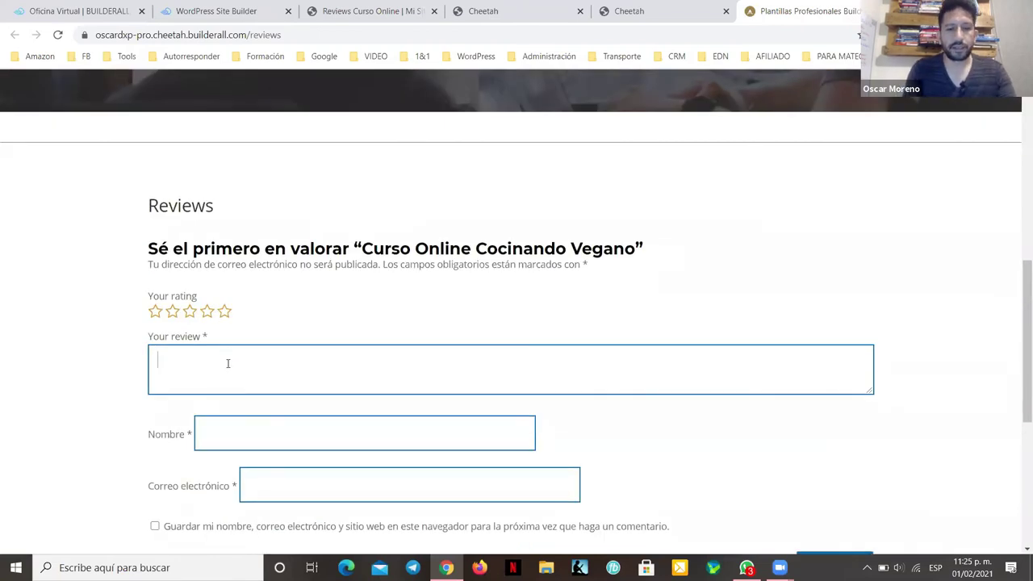
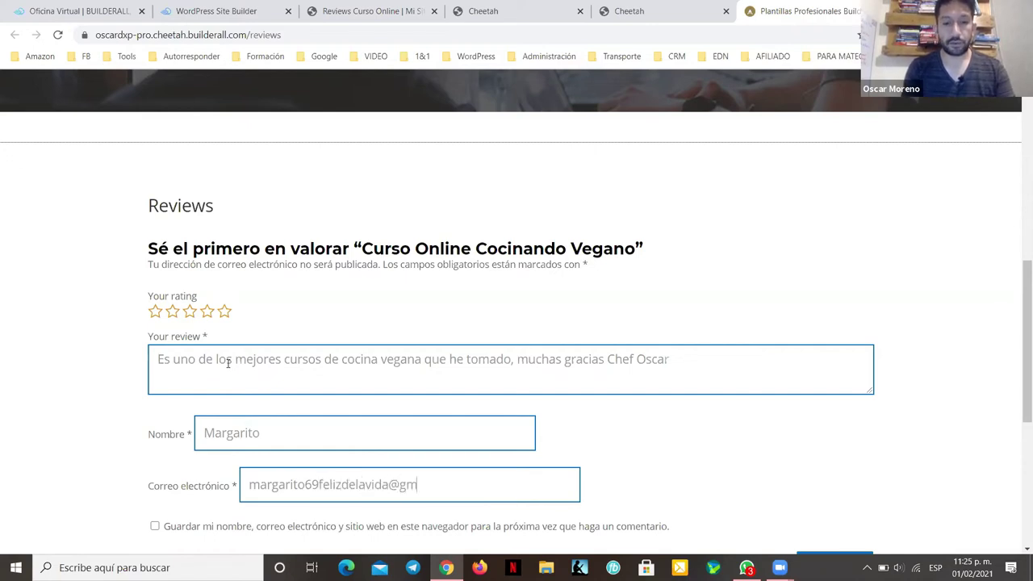
Step: Give the course a five-star rating and submit the review
scroll(230, 371, down, 2)
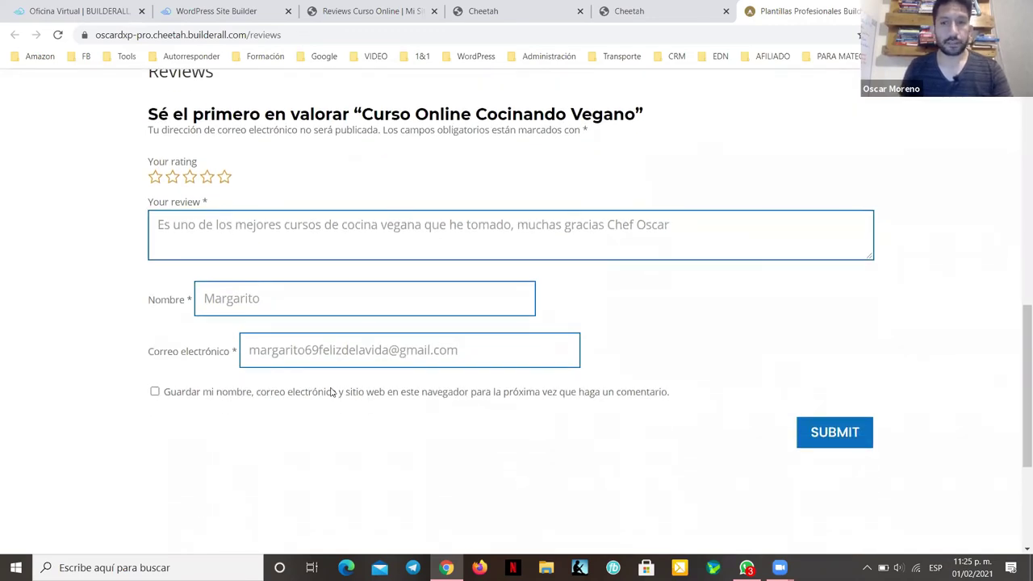
click(834, 436)
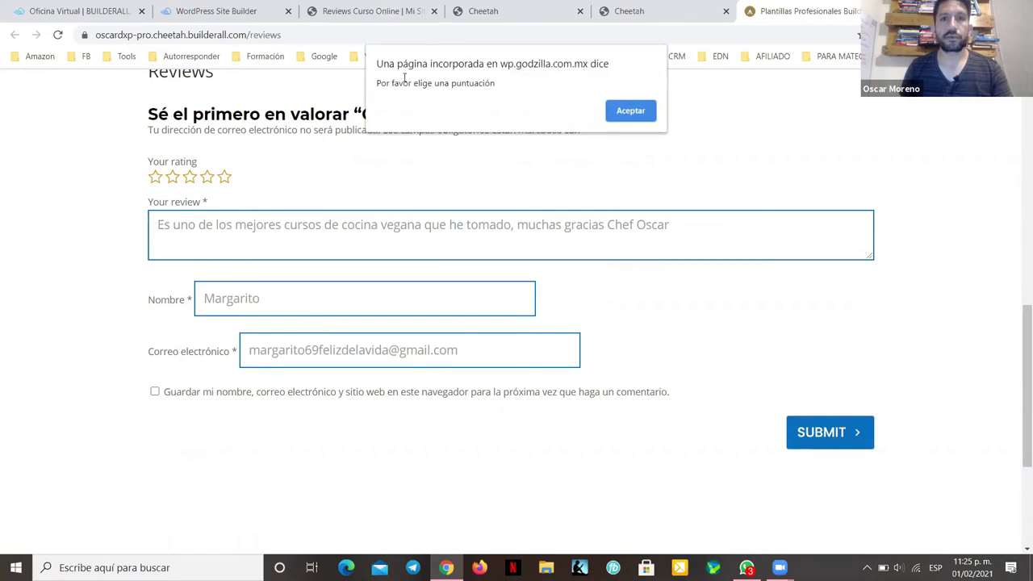
click(652, 114)
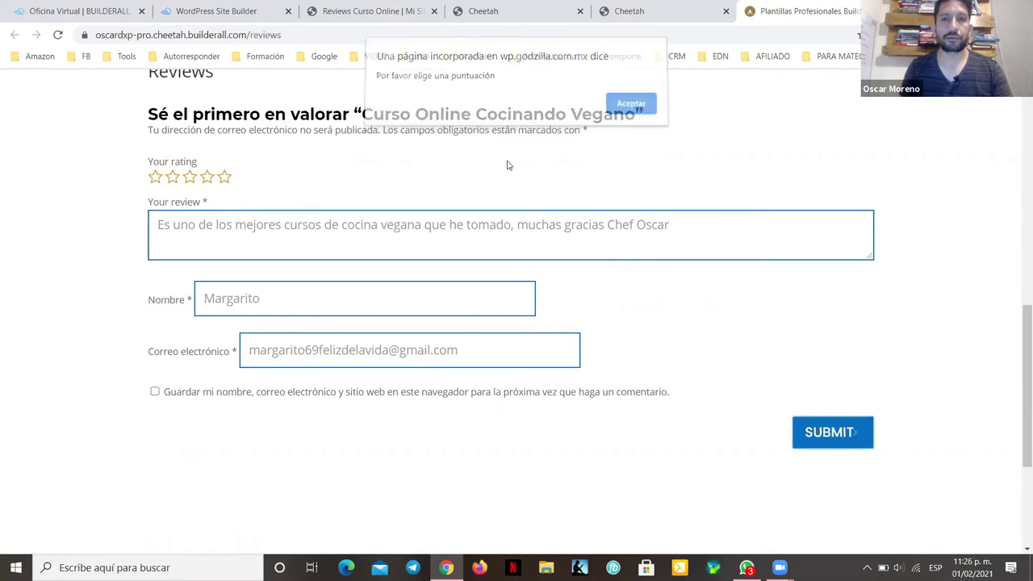
click(225, 177)
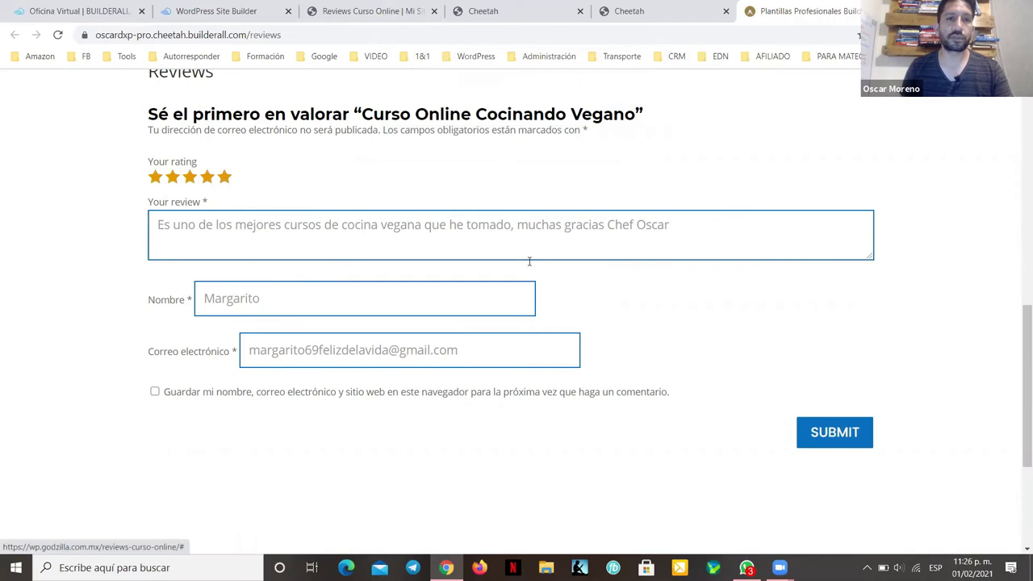
click(839, 432)
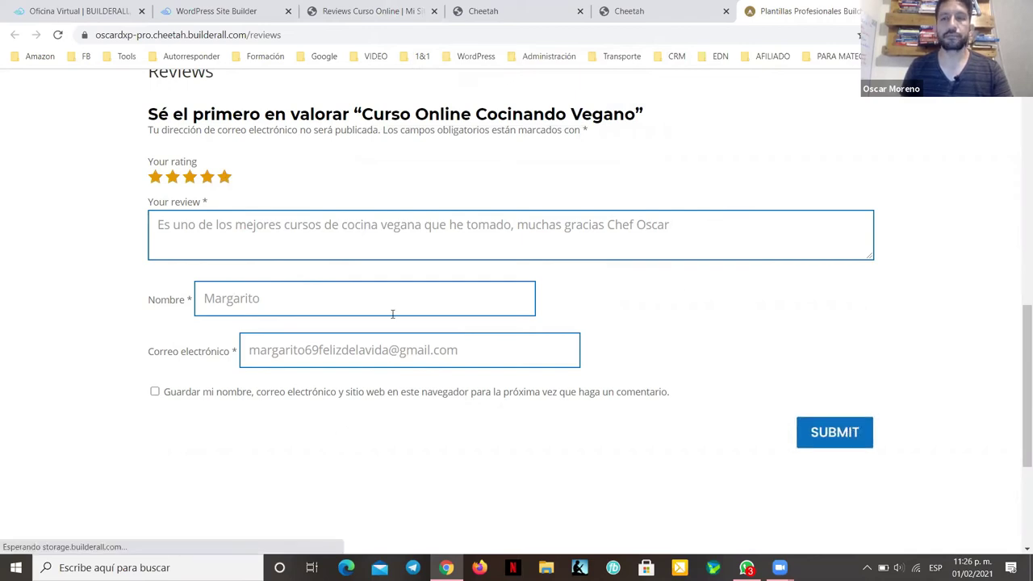